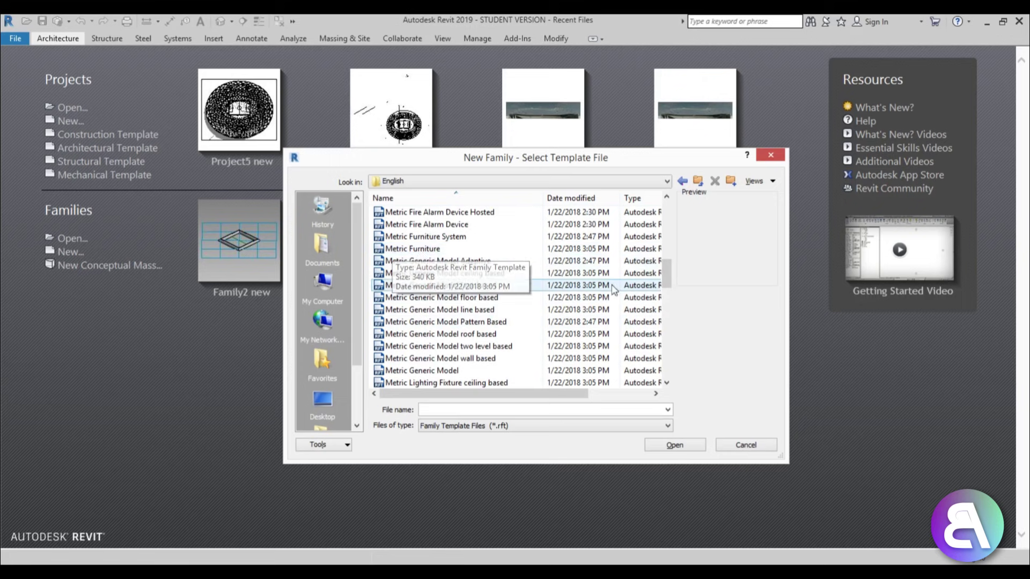
Create a new family, Family1, from the Metric Furniture template.
scroll(429, 289, down, 2)
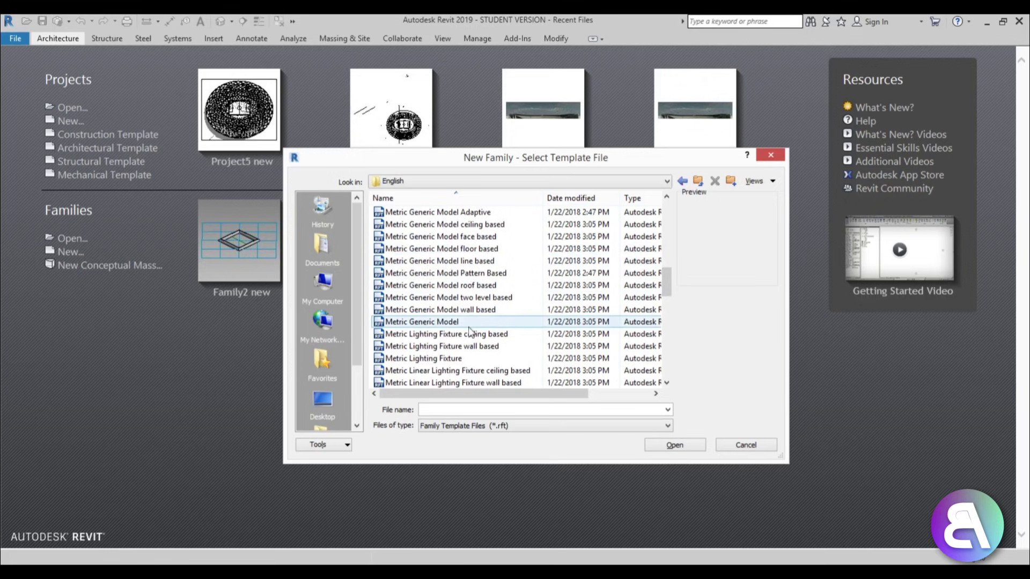
drag(667, 293, 669, 279)
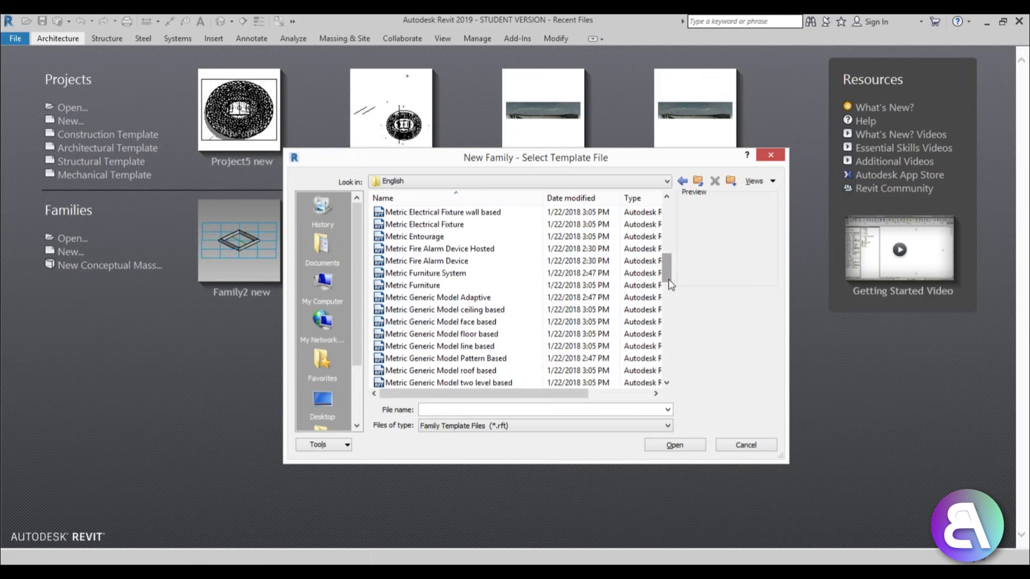
double_click(415, 290)
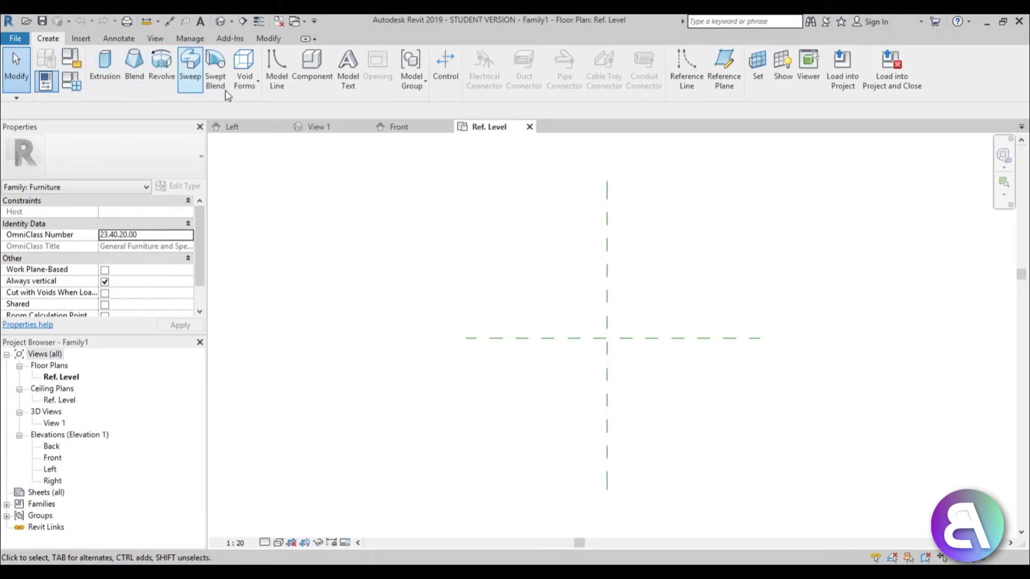
Change the Length format in Project Units (UN) from millimetres to Centimeters.
middle_drag(587, 285, 550, 278)
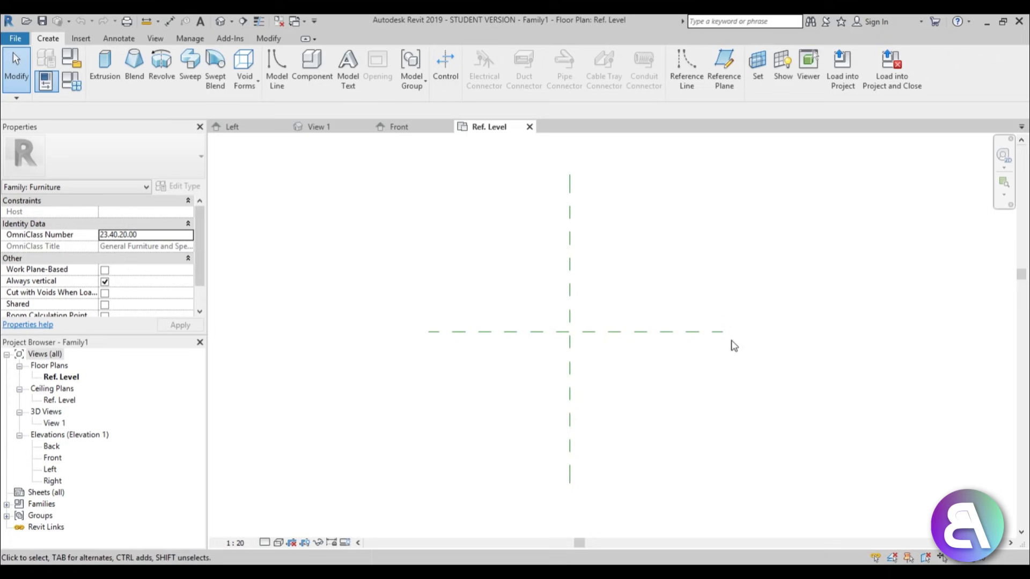
middle_drag(595, 370, 590, 374)
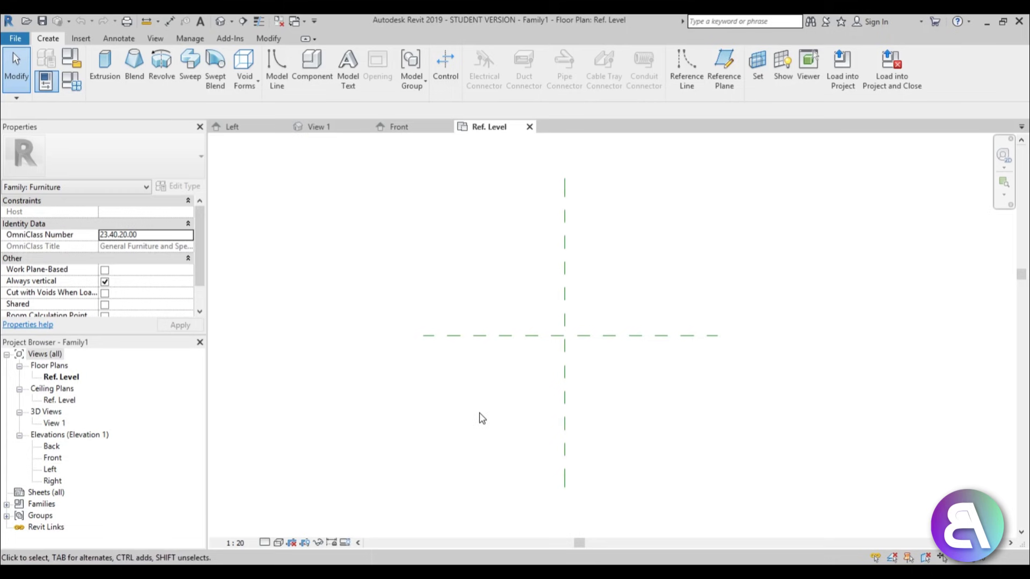
key(u)
key(n)
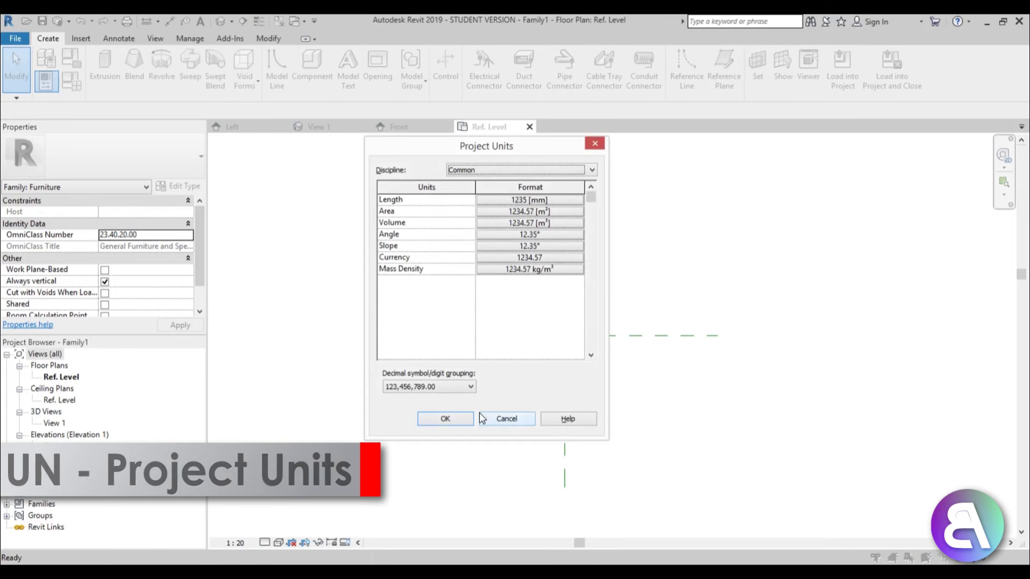
click(524, 201)
click(510, 222)
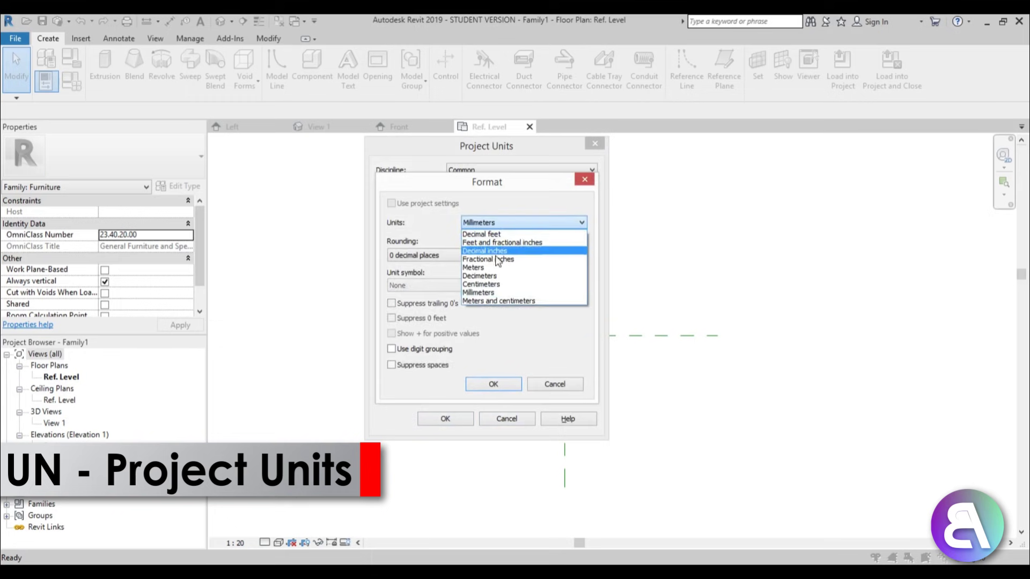
click(494, 274)
click(490, 384)
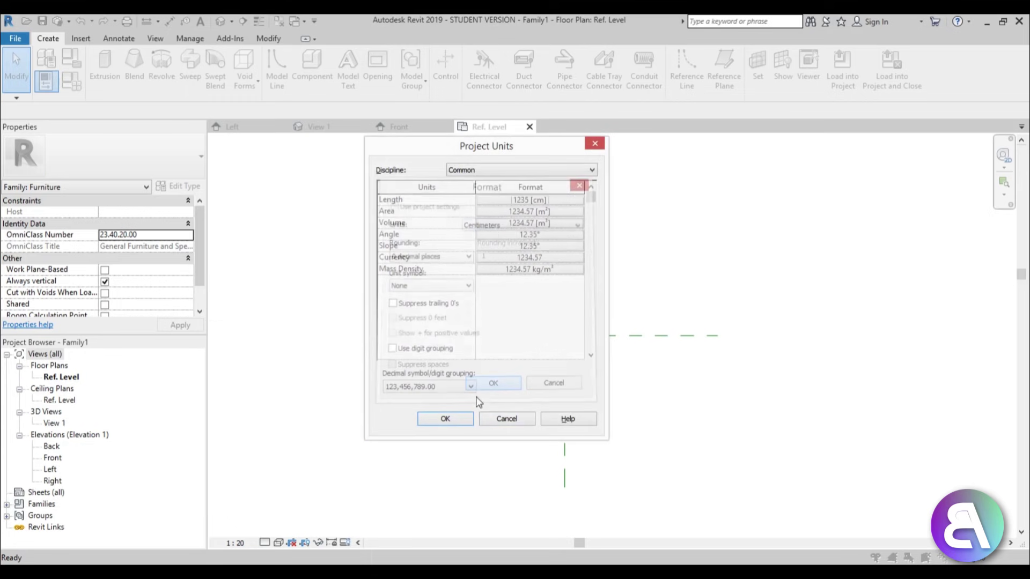
click(456, 419)
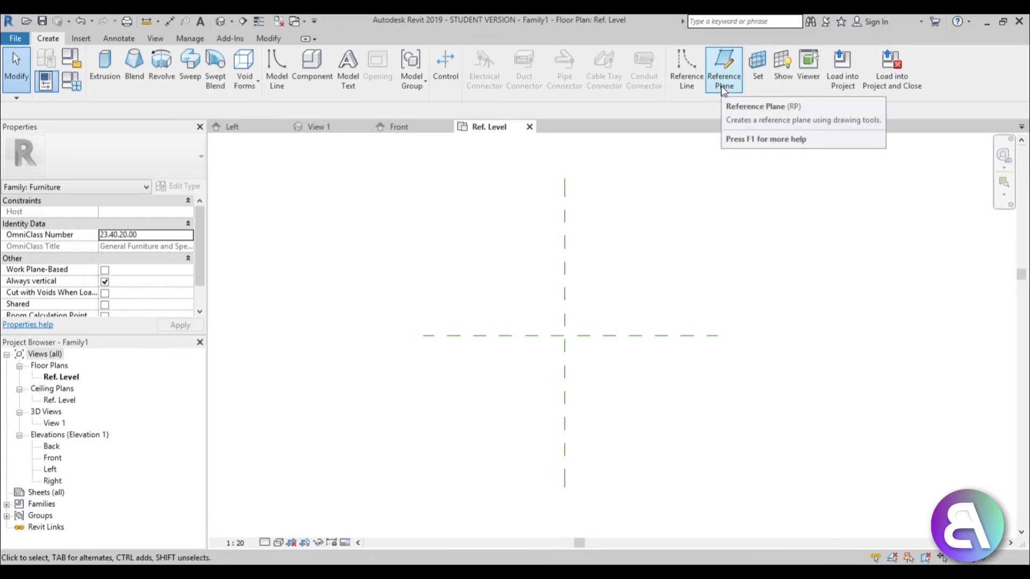
Draw two vertical reference planes, one left and one right of centre.
key(r)
key(p)
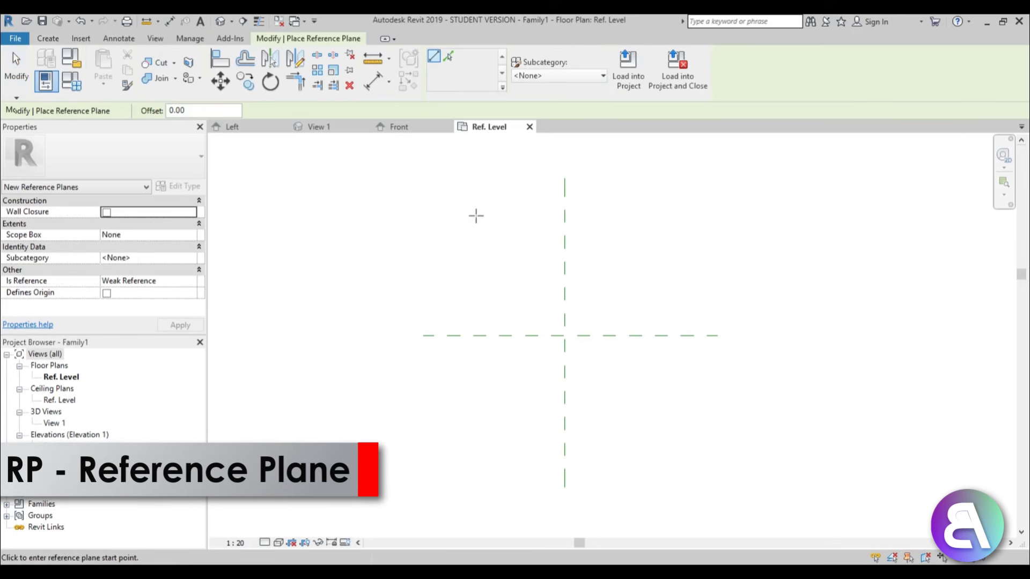
click(472, 193)
click(472, 471)
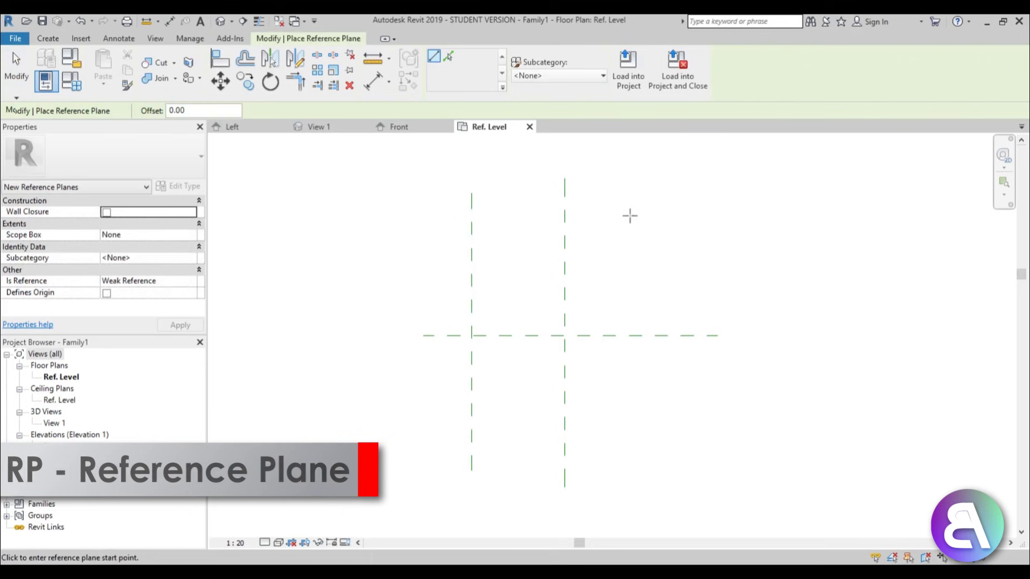
click(671, 193)
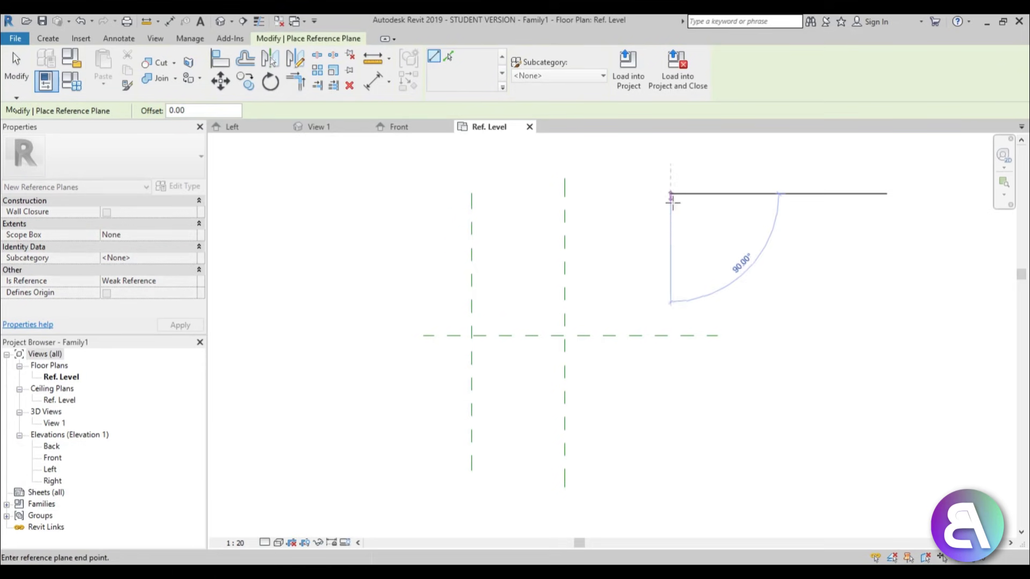
click(668, 462)
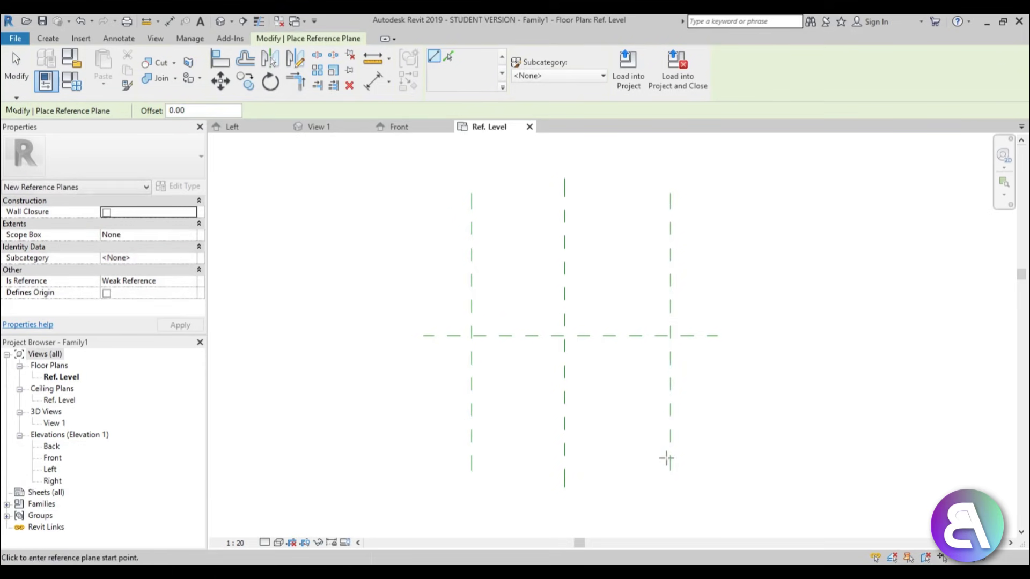
key(Escape)
Set the right plane 100 from centre and review the left plane's 87.80 distance.
click(669, 425)
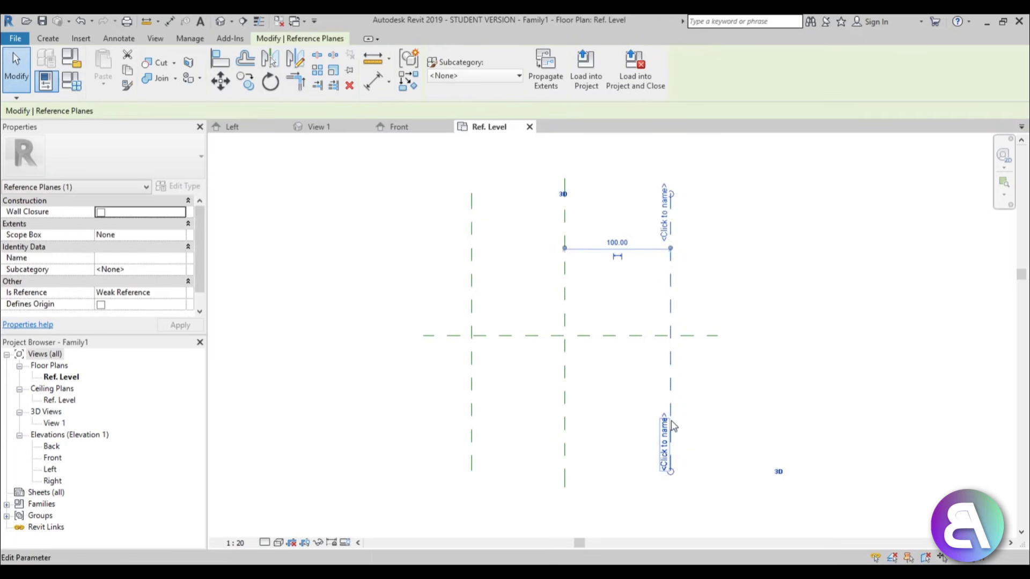
click(617, 244)
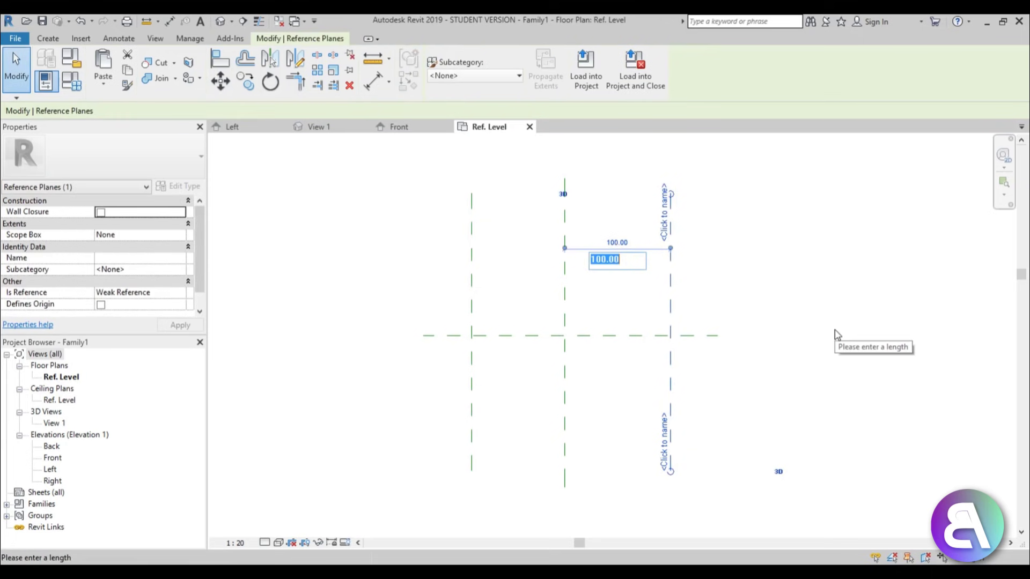
key(Escape)
key(Escape)
click(472, 289)
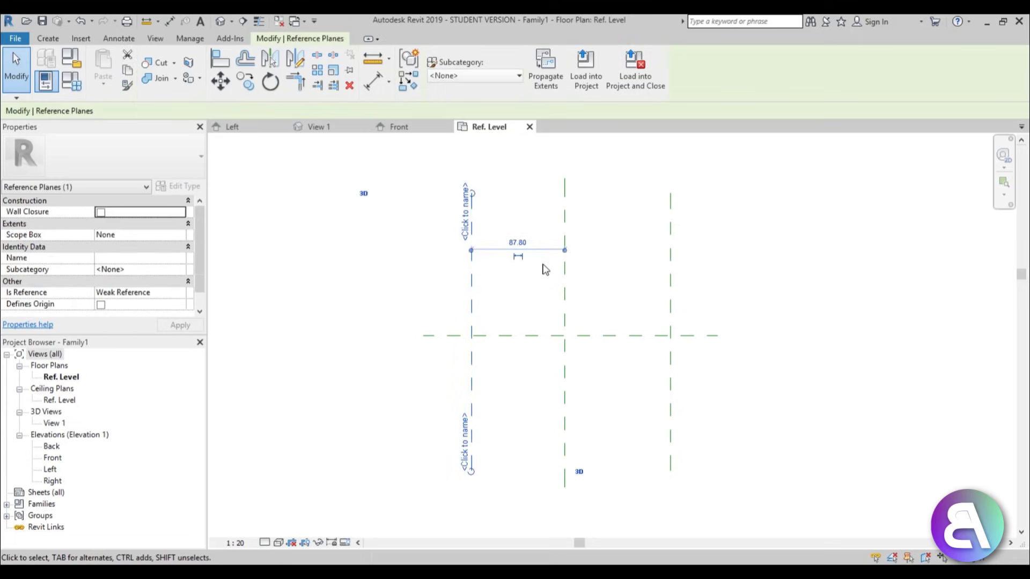
click(519, 240)
key(Escape)
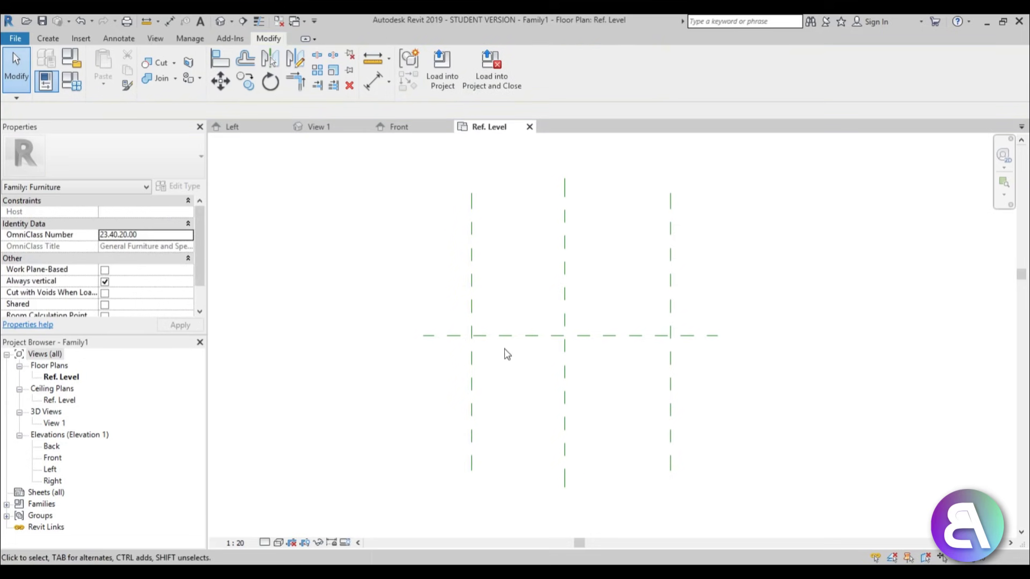
middle_drag(507, 354, 460, 336)
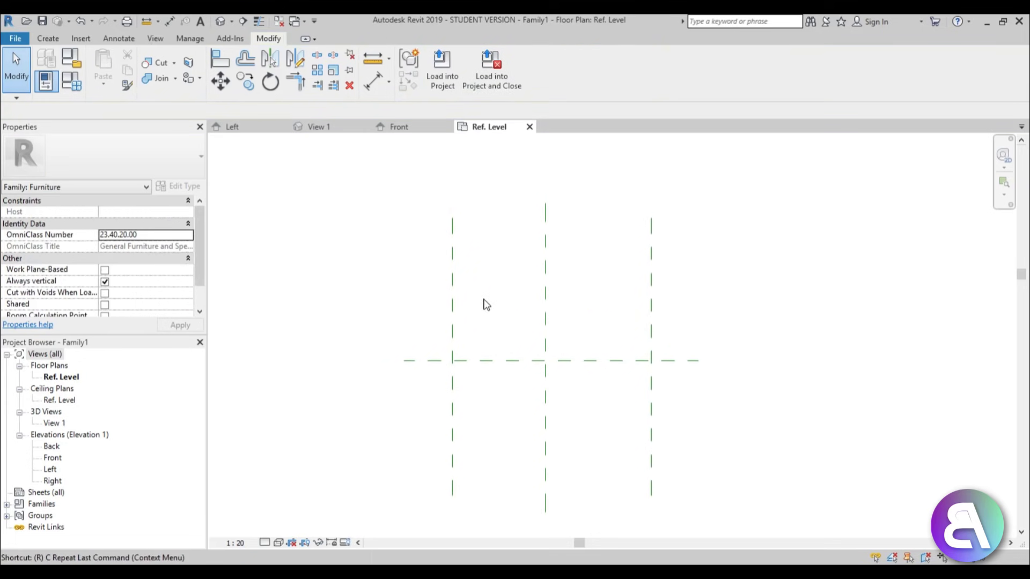
Draw two horizontal reference planes, one above and one below the centre.
key(r)
key(p)
click(418, 239)
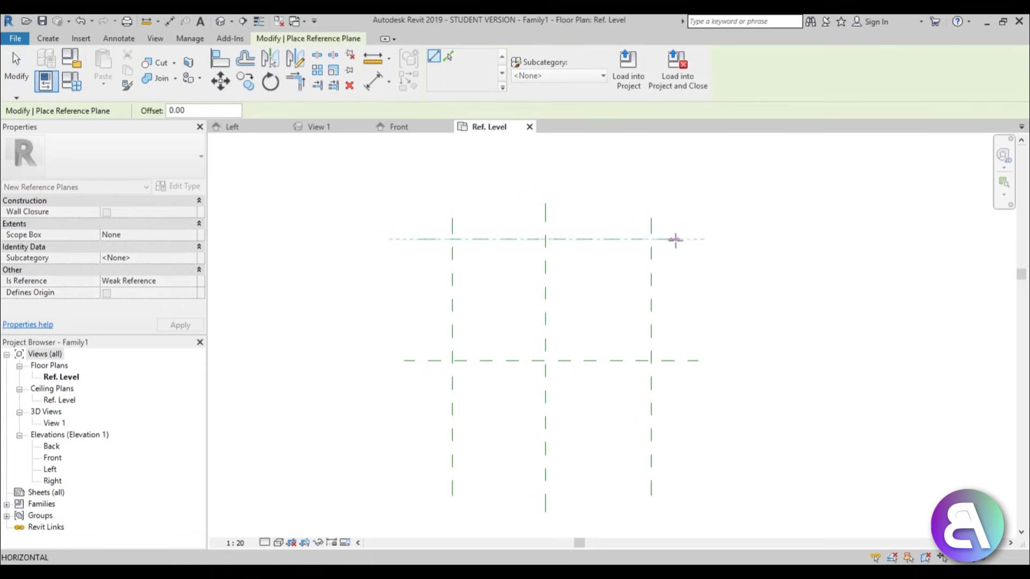
click(676, 239)
click(418, 469)
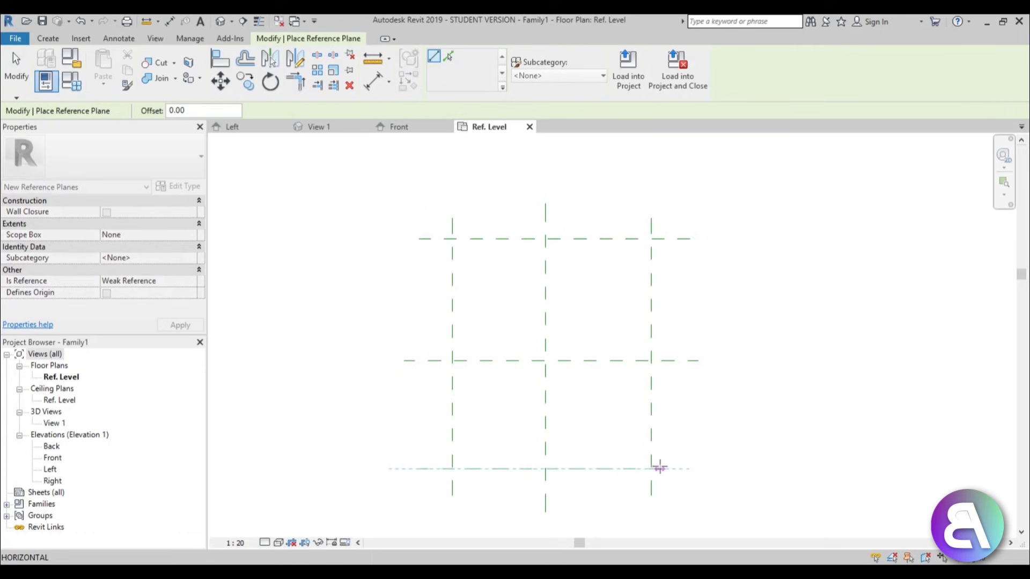
click(678, 469)
key(Escape)
key(Escape)
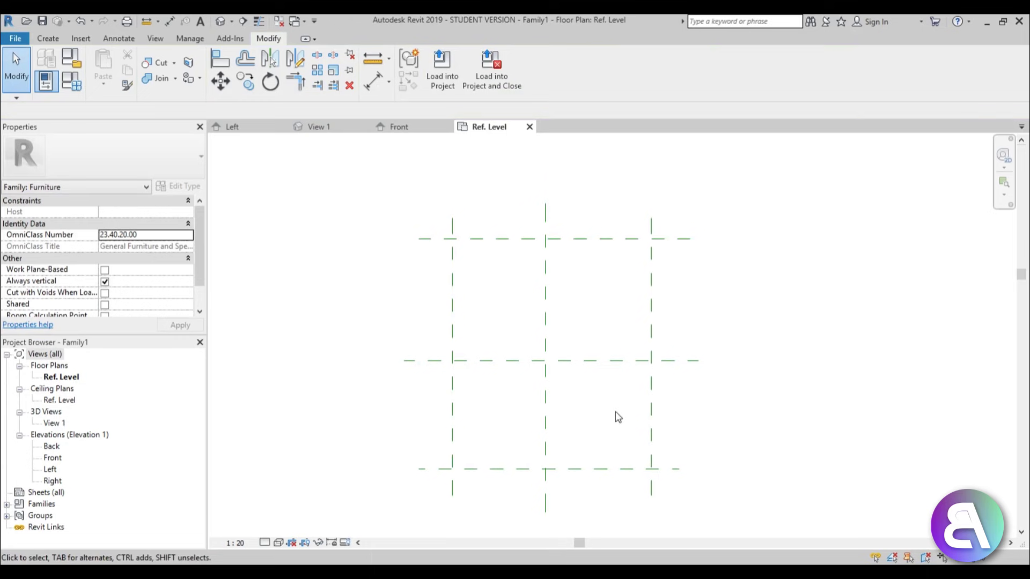
middle_drag(618, 417, 610, 417)
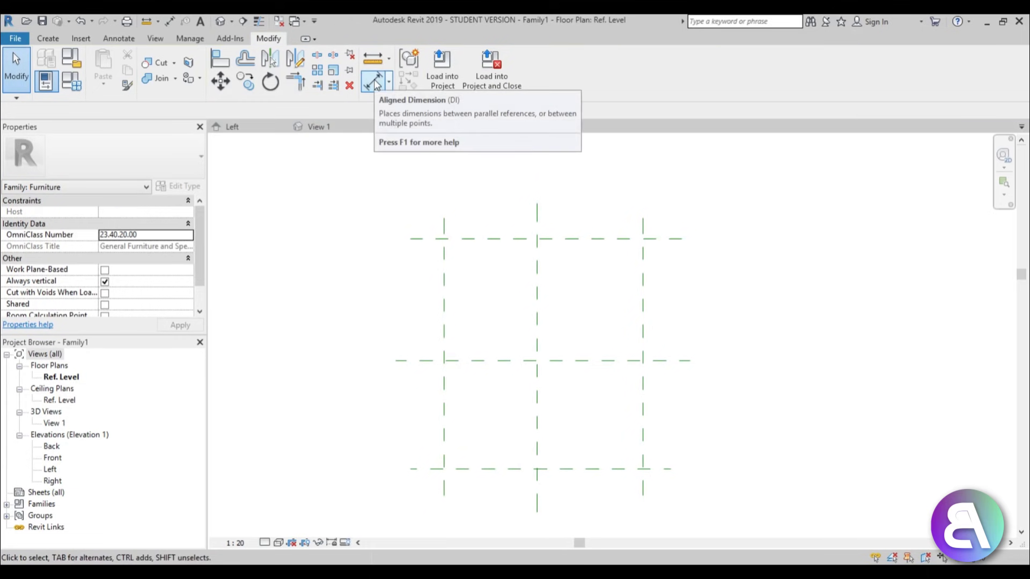
Dimension the vertical planes with equal (EQ) spacing and an overall 200 width.
key(d)
key(i)
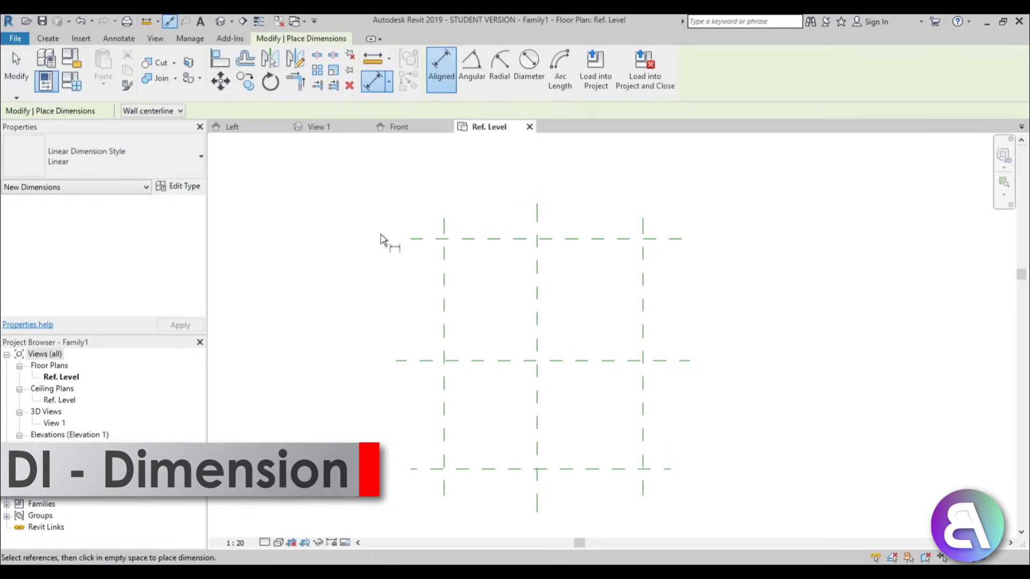
click(444, 291)
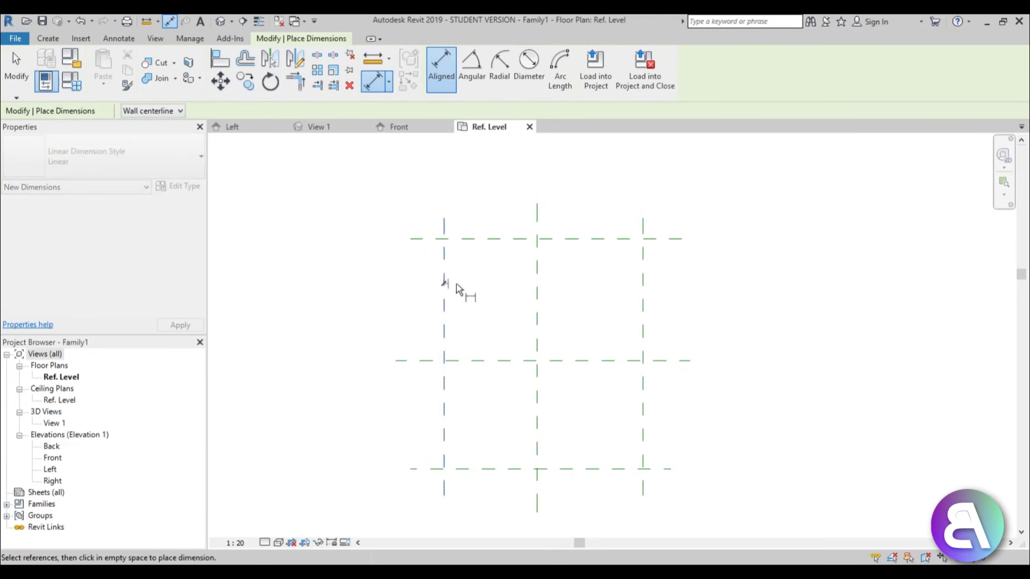
click(537, 290)
click(647, 290)
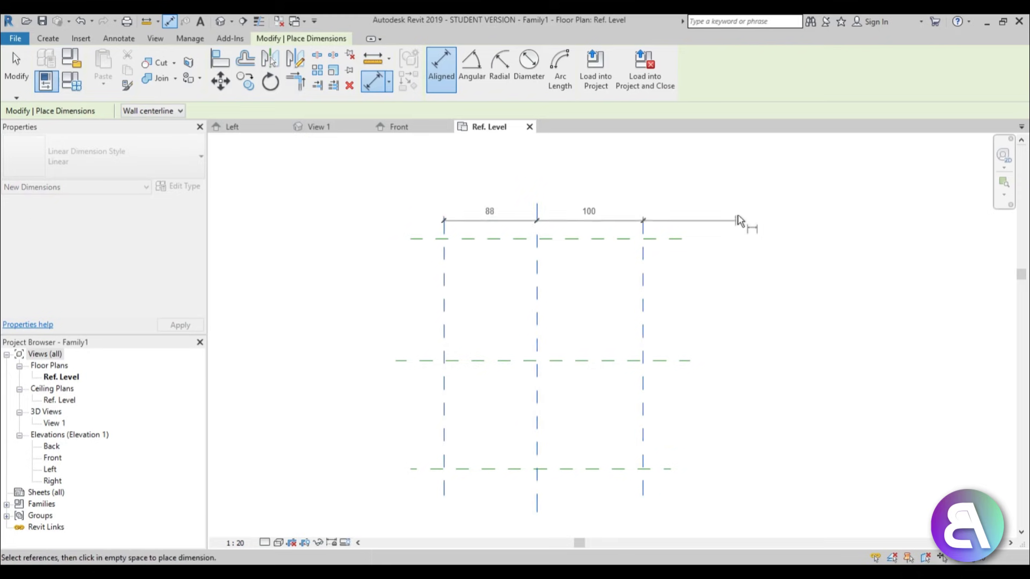
click(746, 188)
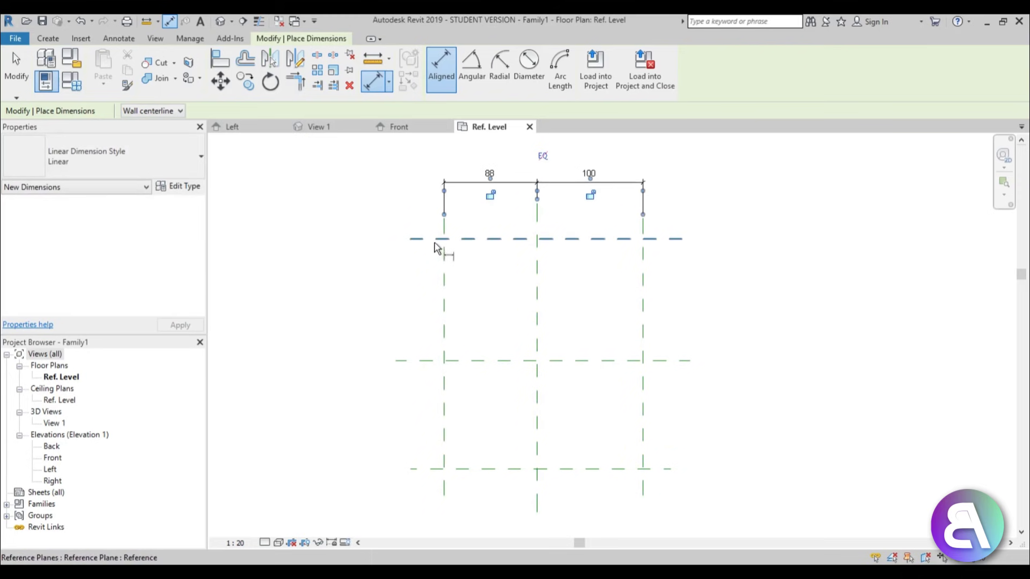
middle_drag(547, 214, 534, 327)
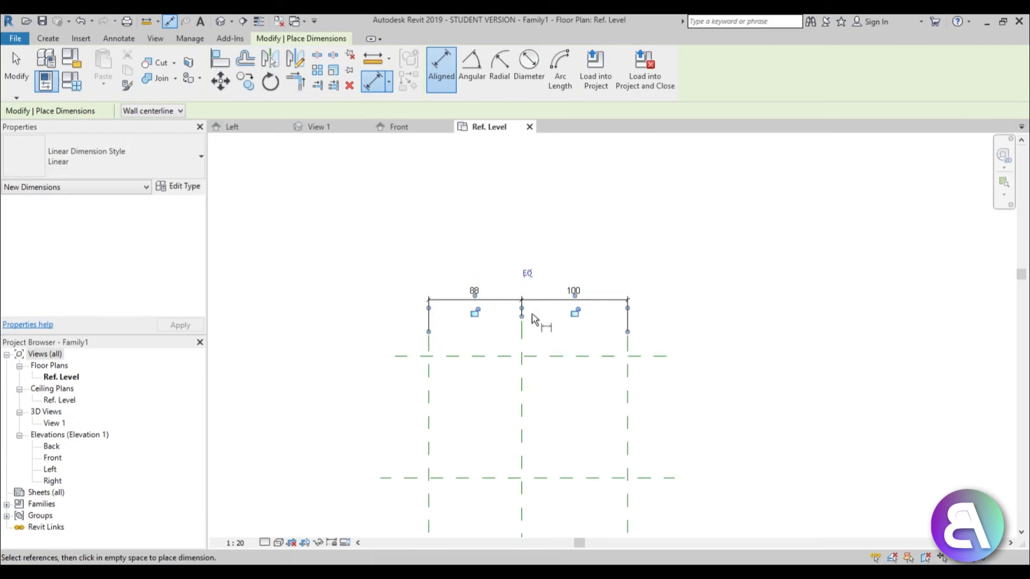
click(527, 275)
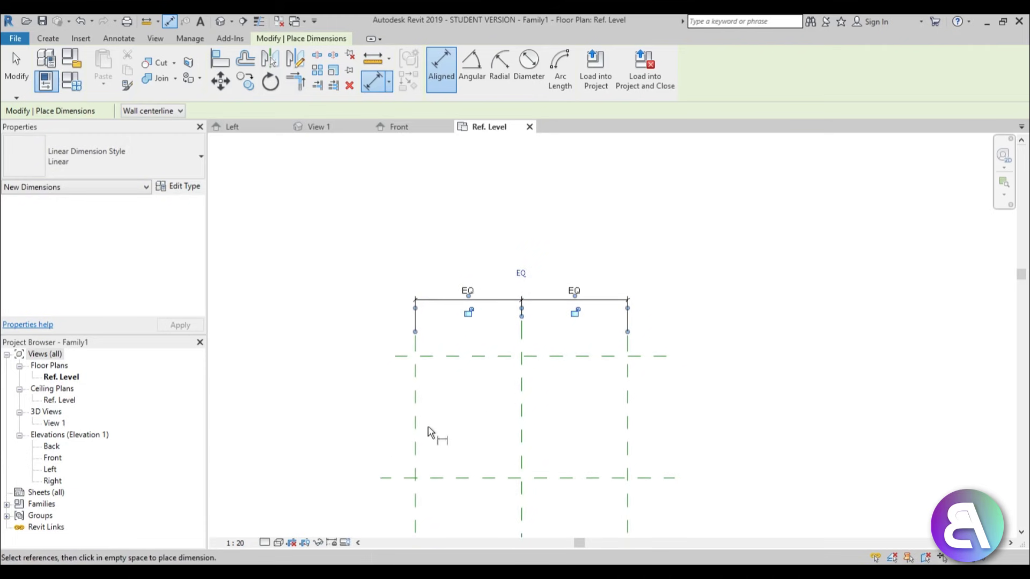
click(415, 452)
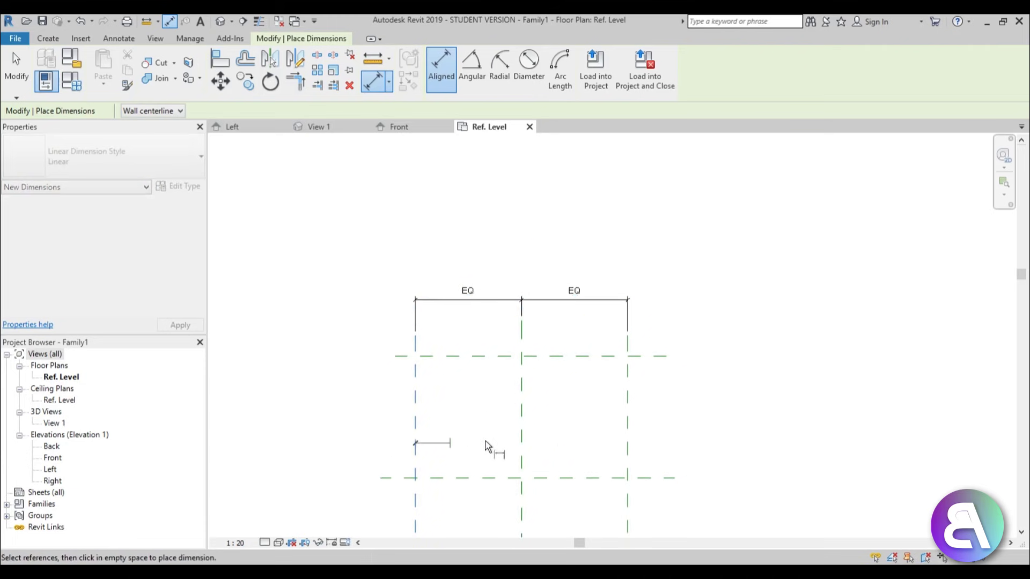
click(628, 452)
click(693, 270)
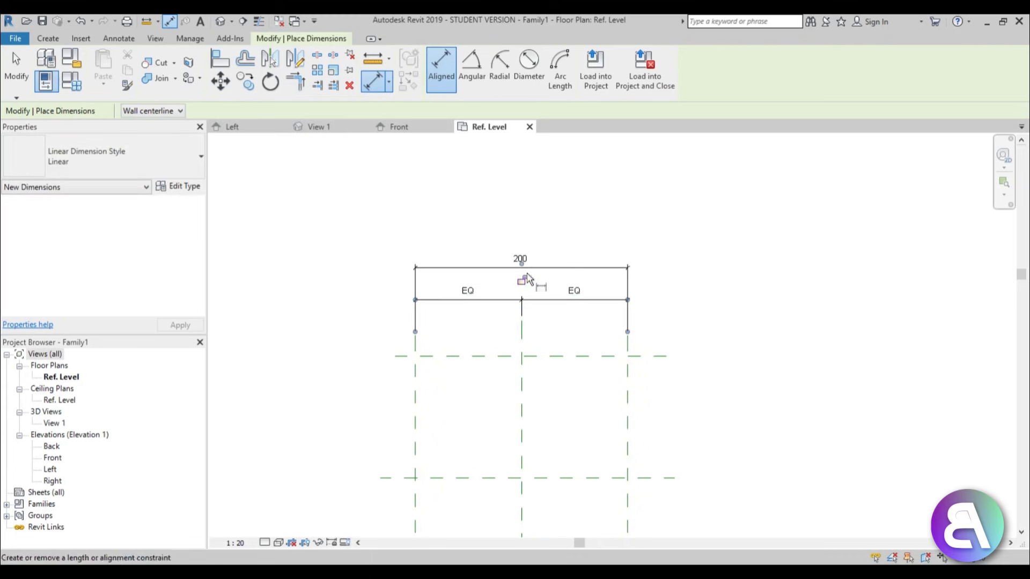
Dimension the horizontal planes with equal (EQ) spacing and an overall 204 depth.
scroll(523, 343, down, 2)
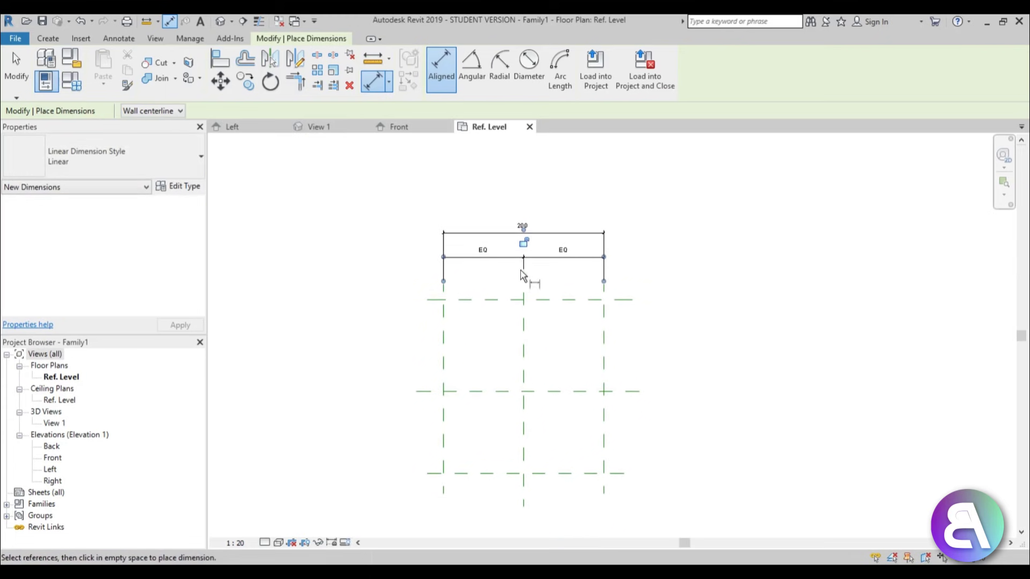
click(470, 299)
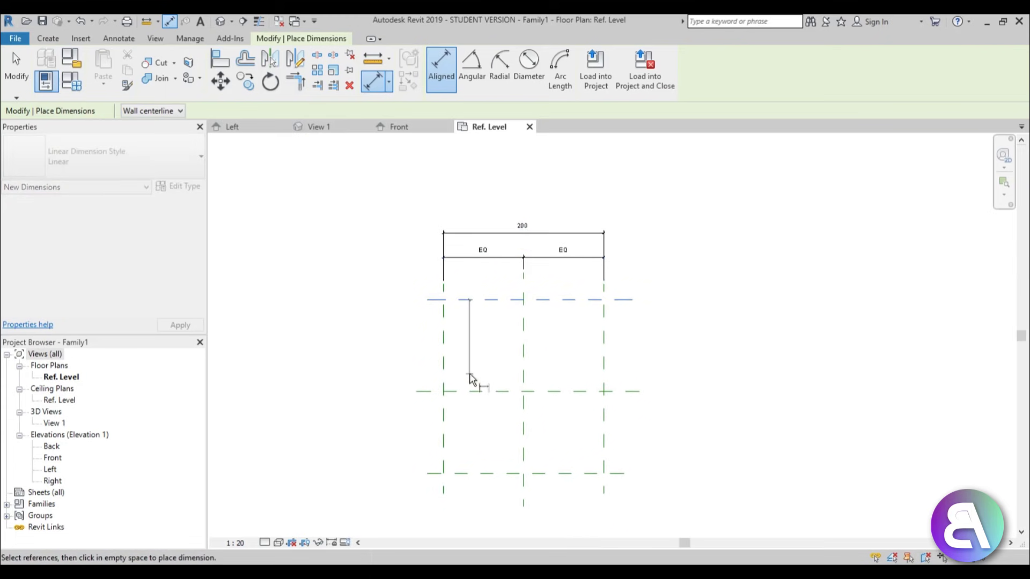
click(471, 391)
click(485, 473)
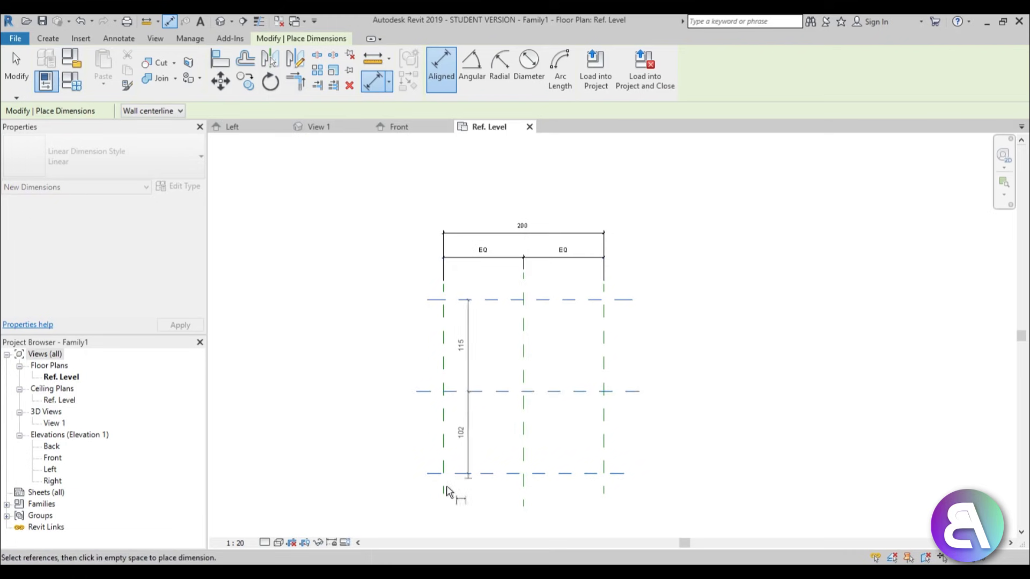
click(386, 510)
click(404, 387)
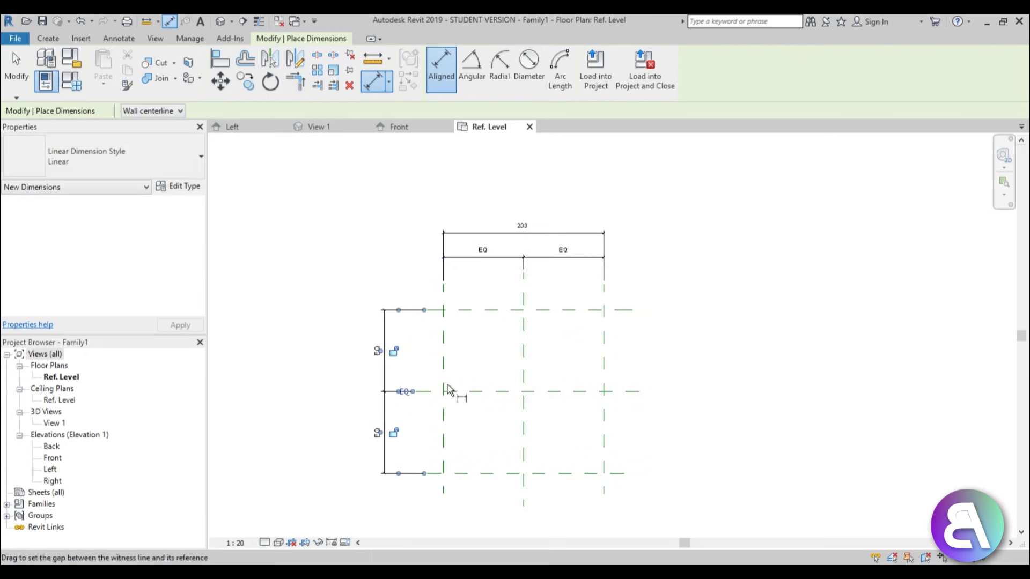
click(482, 310)
click(482, 474)
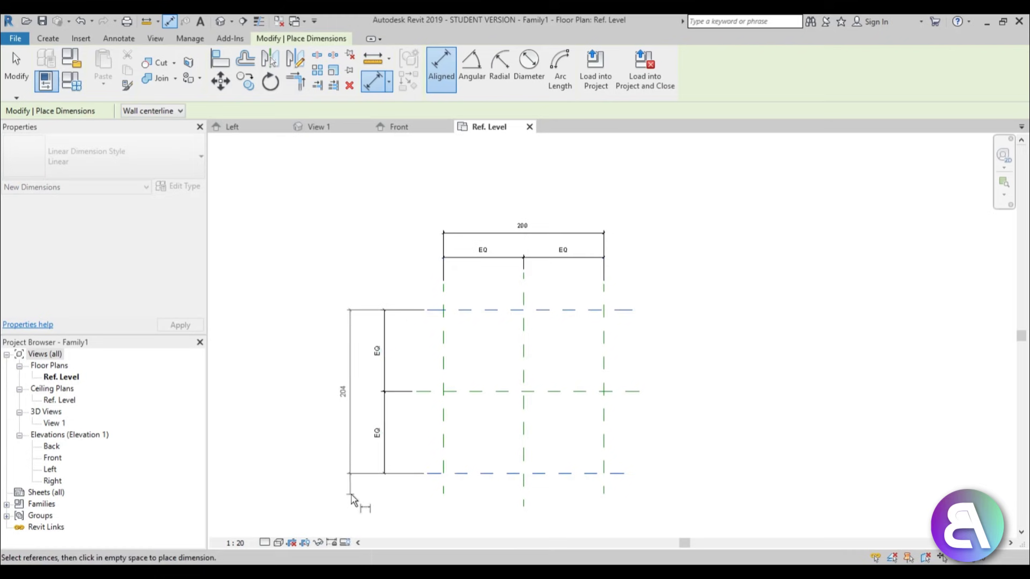
click(351, 494)
key(Escape)
key(Escape)
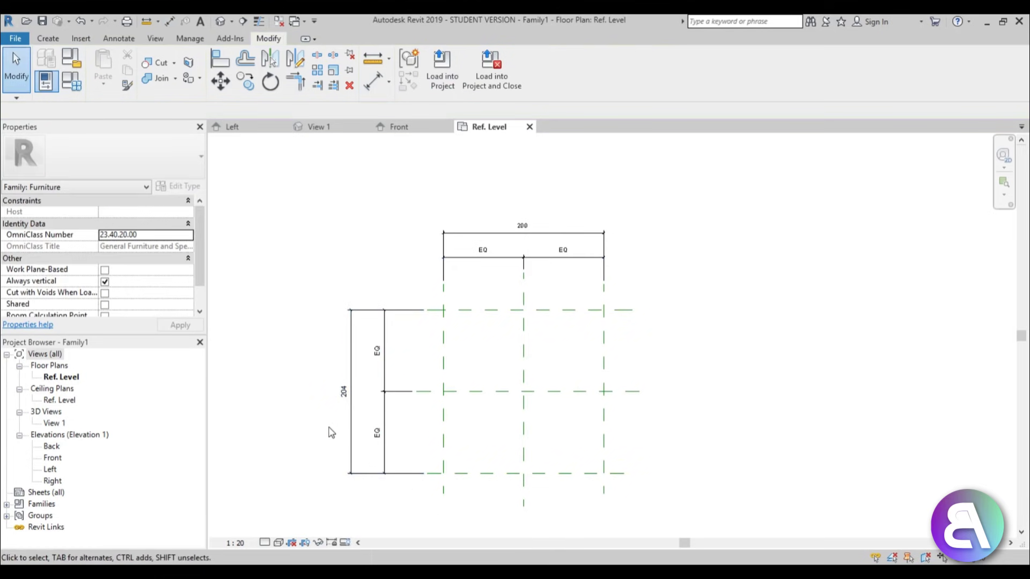
Drag the right reference plane so the overall width reads 180, then shorten the depth.
click(563, 234)
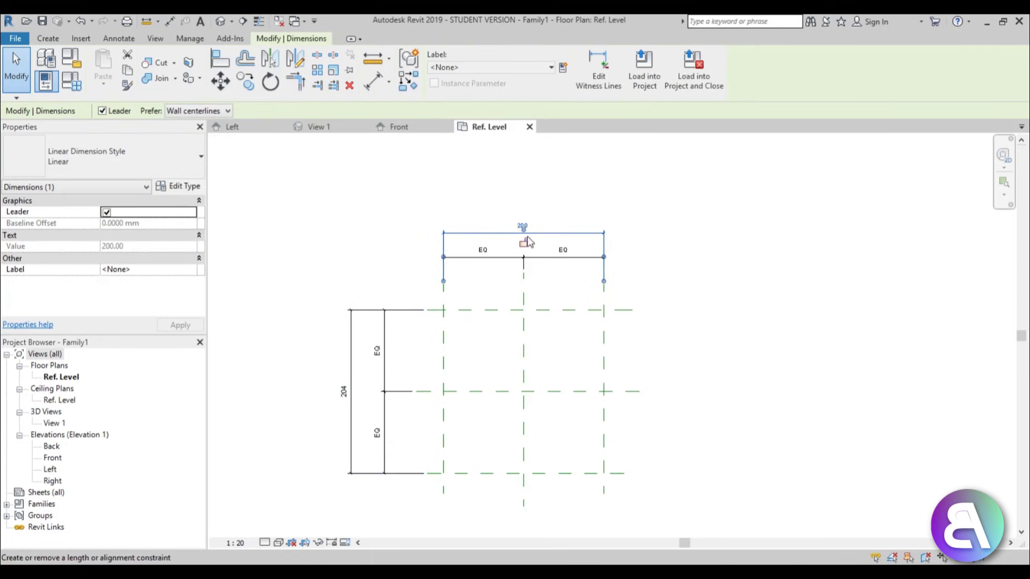
click(611, 360)
mouse_move(604, 361)
mouse_down()
mouse_move(579, 361)
mouse_move(573, 372)
mouse_move(602, 379)
mouse_up()
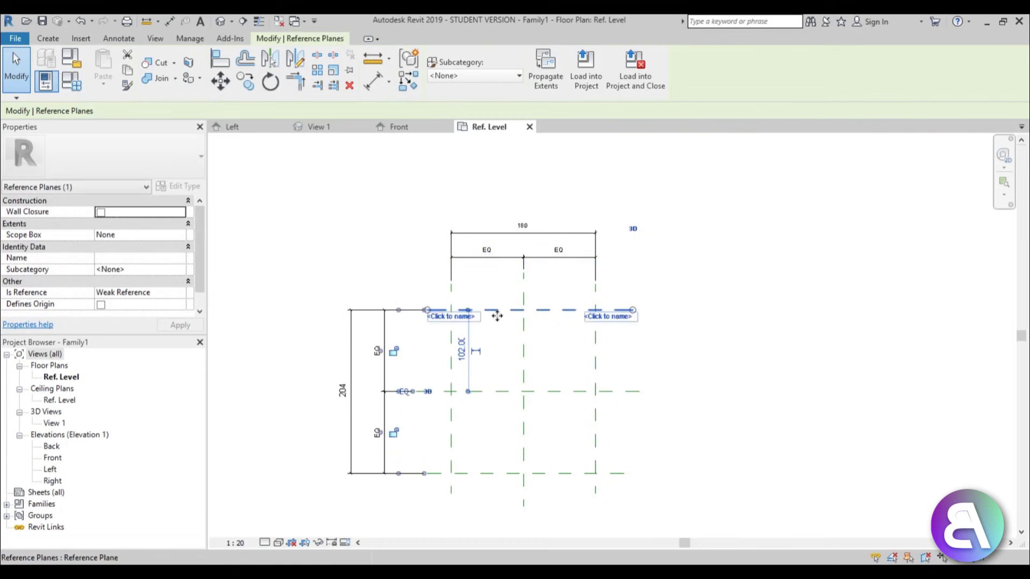
drag(497, 320, 515, 343)
Label the top overall 180 dimension with a new type parameter named lenght.
key(ctrl+z)
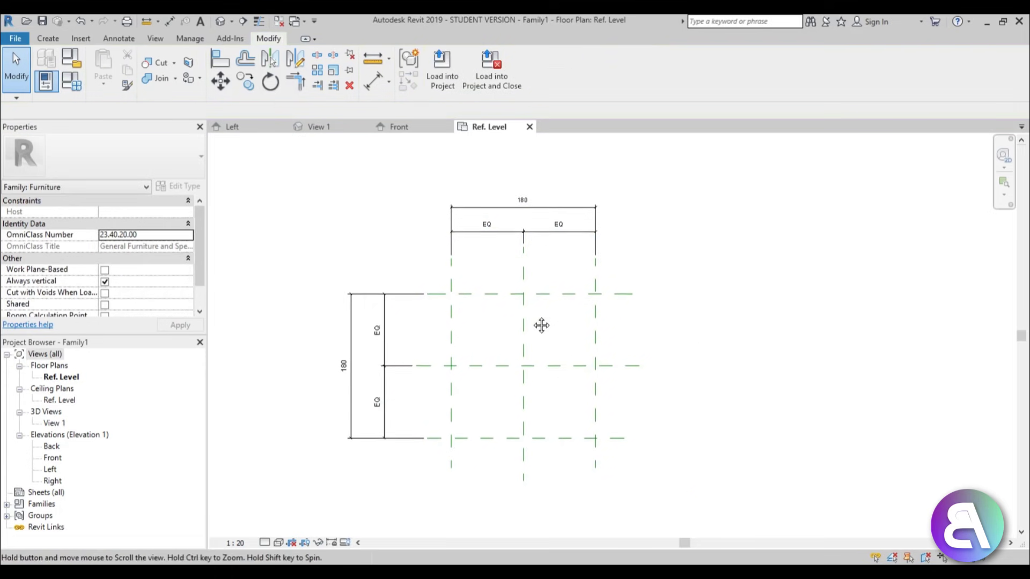
scroll(536, 322, up, 2)
click(559, 213)
click(560, 217)
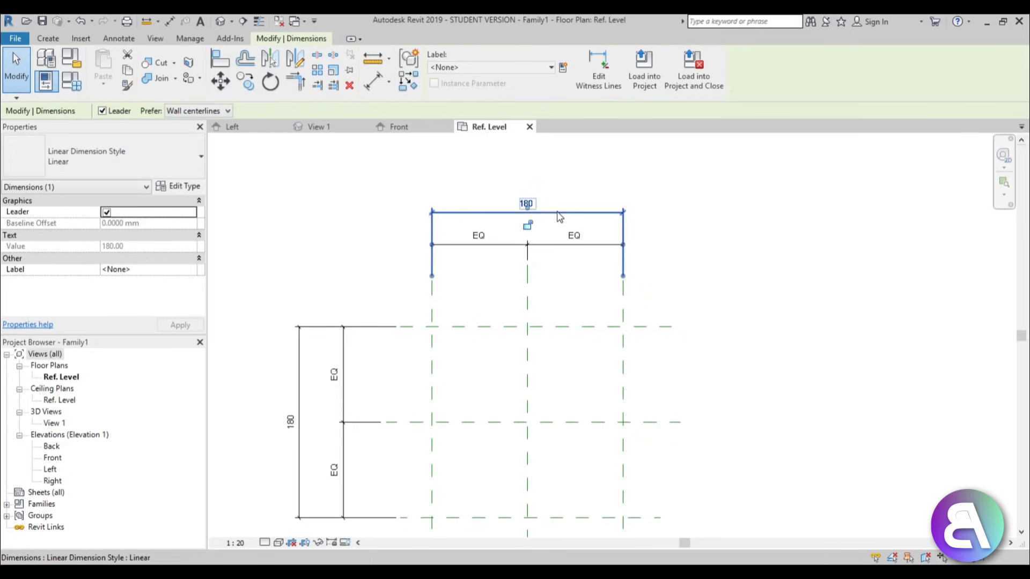
click(564, 68)
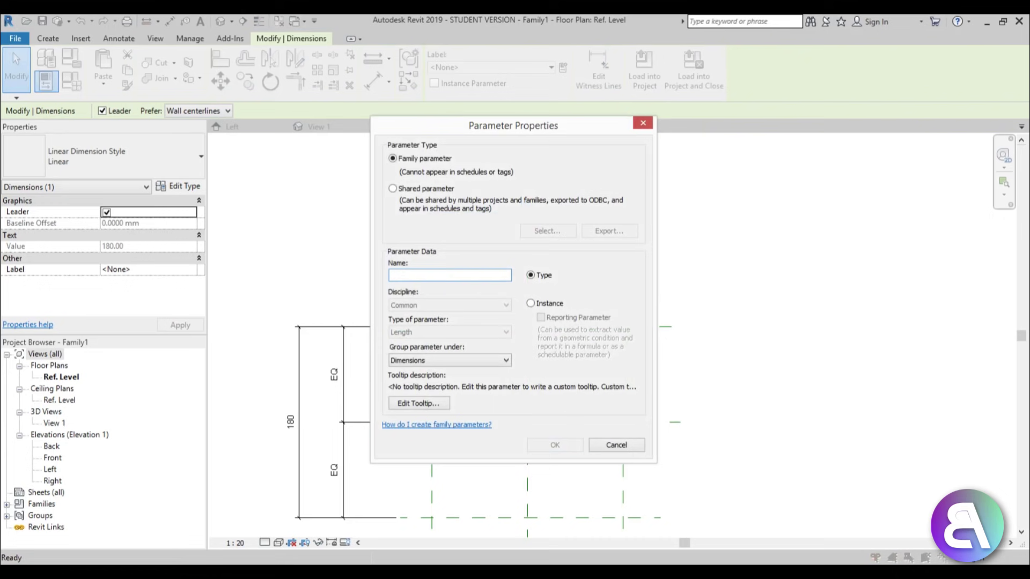
text(lenght)
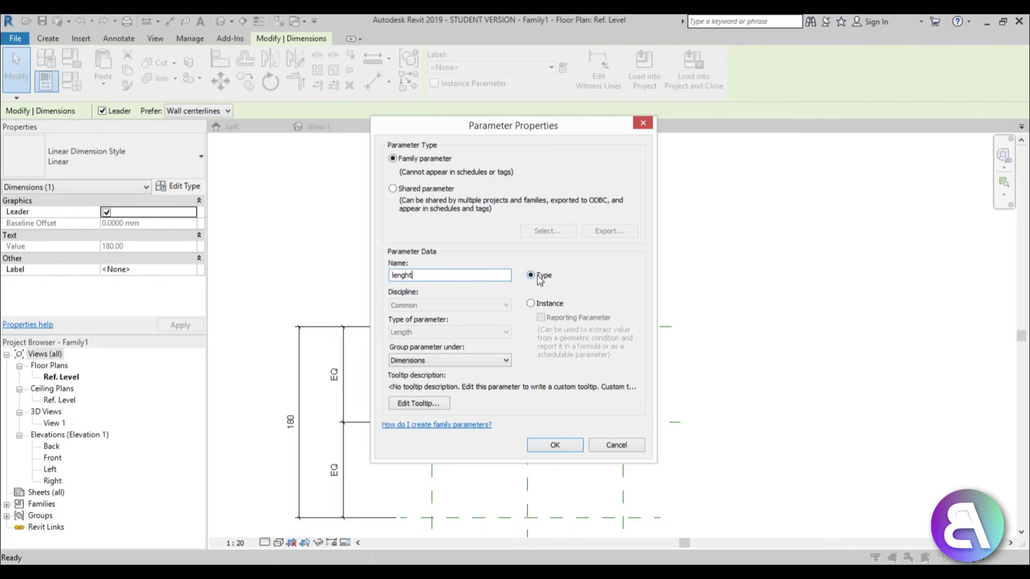
click(554, 445)
Label the vertical overall 180 dimension with a new type parameter named width.
scroll(511, 269, down, 2)
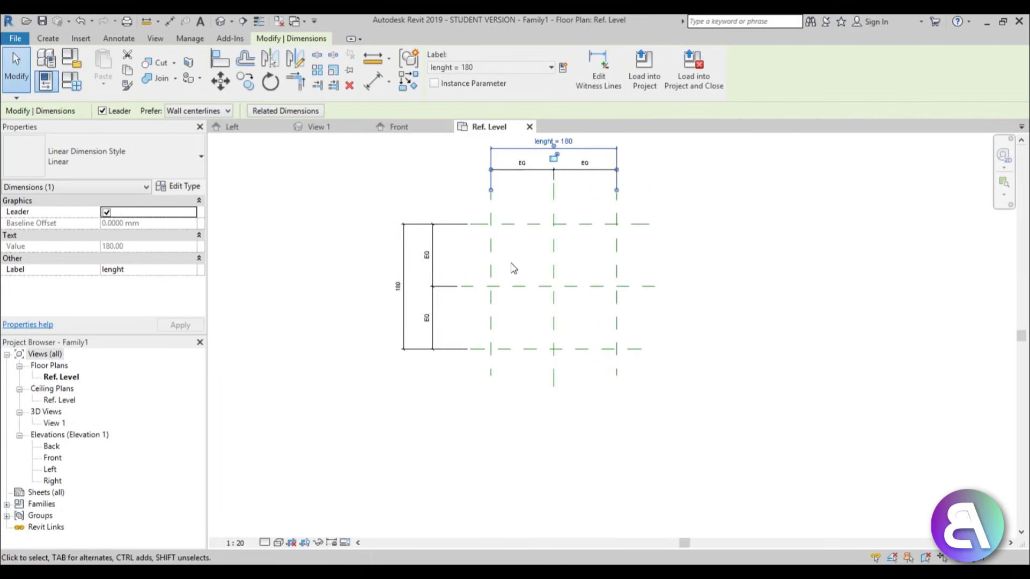
click(406, 266)
middle_drag(524, 280, 501, 329)
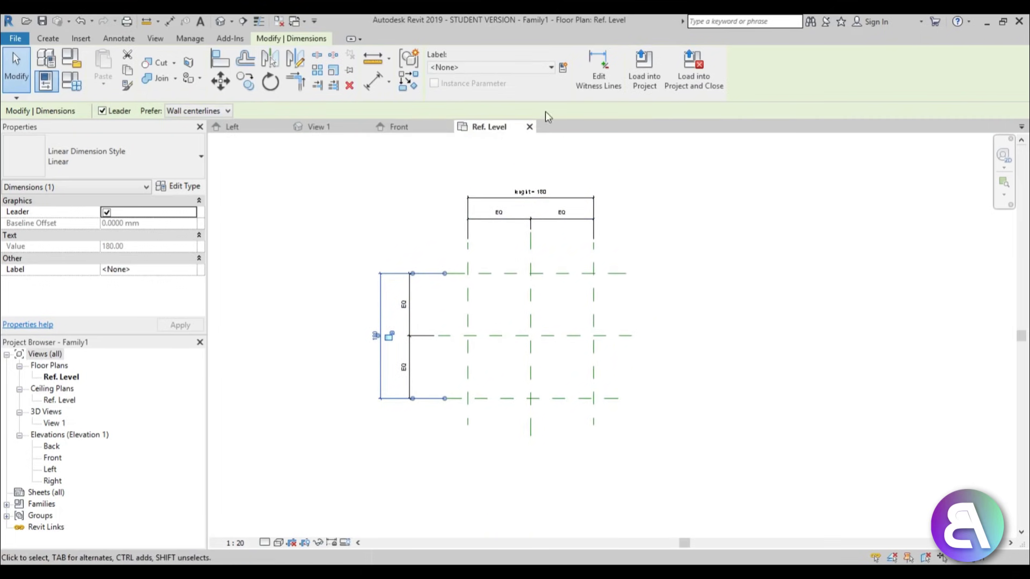
click(563, 68)
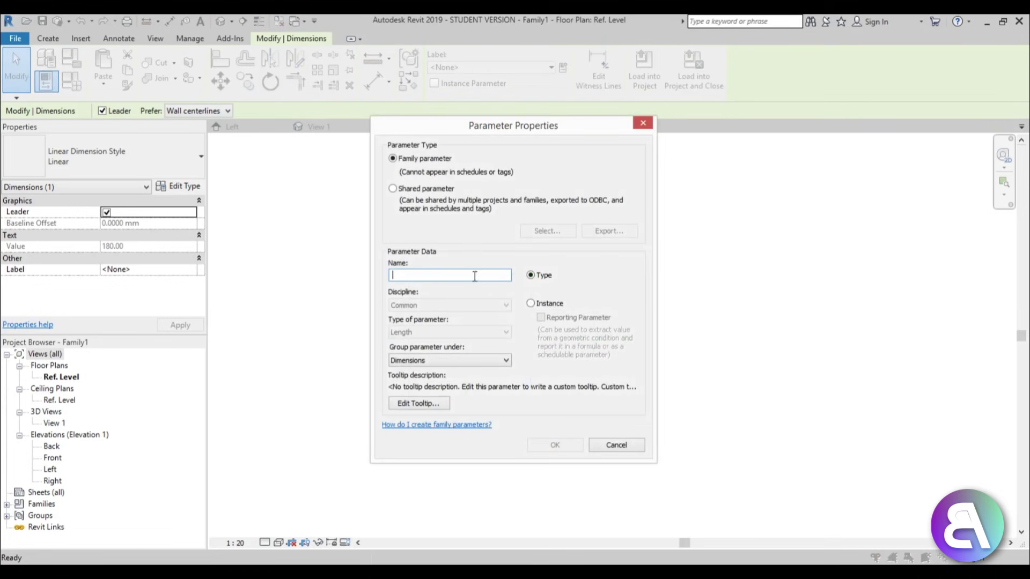
text(width)
click(543, 446)
Move a horizontal reference plane so width returns to 180.
key(Escape)
click(501, 295)
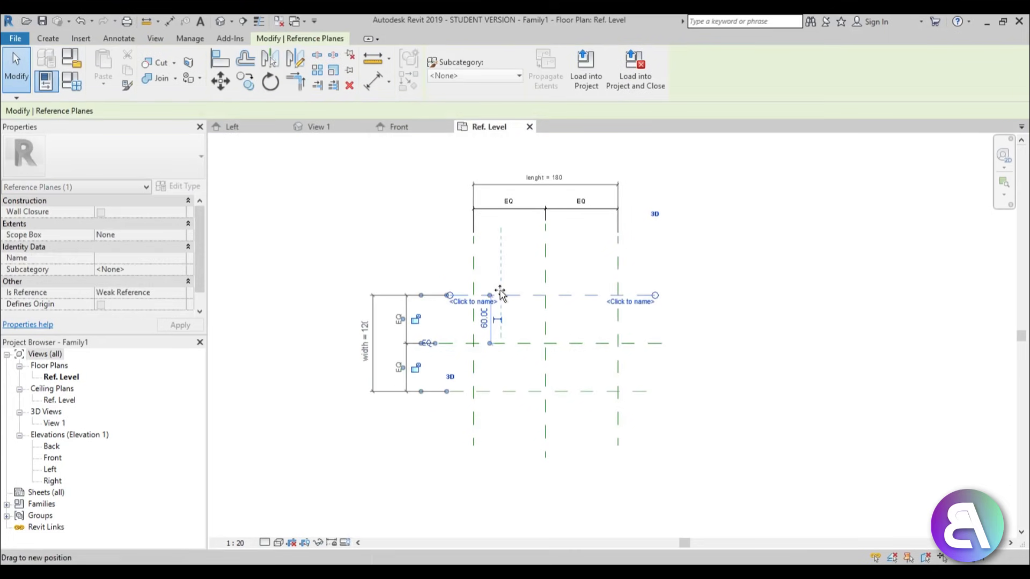
drag(501, 296, 496, 271)
click(433, 339)
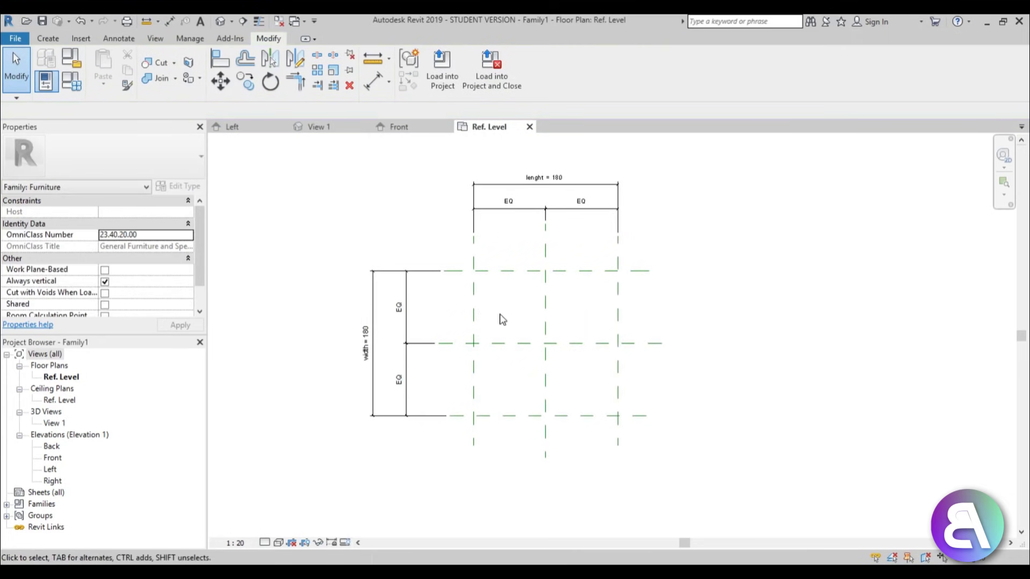
scroll(488, 365, up, 2)
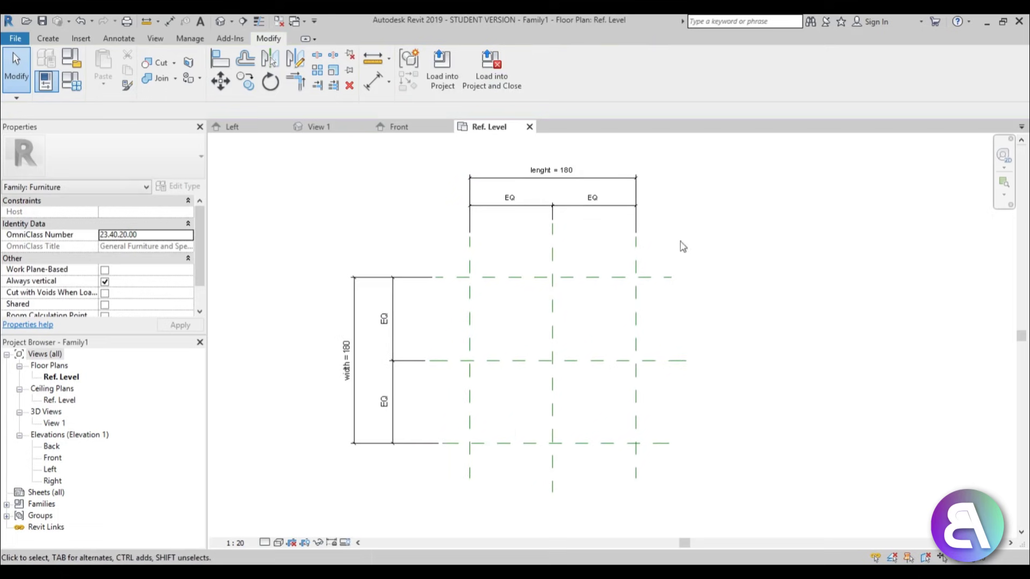
click(70, 85)
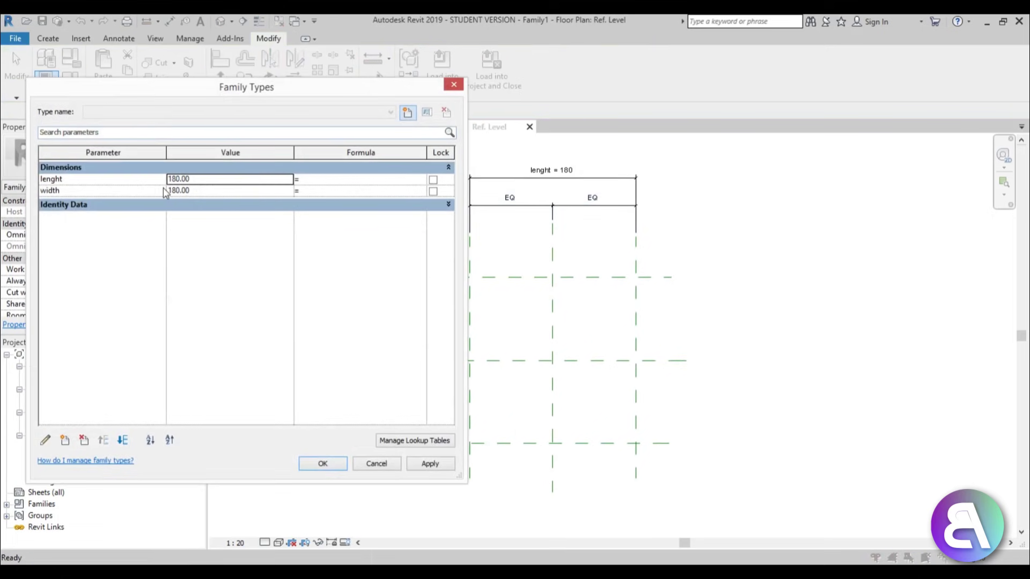
click(199, 180)
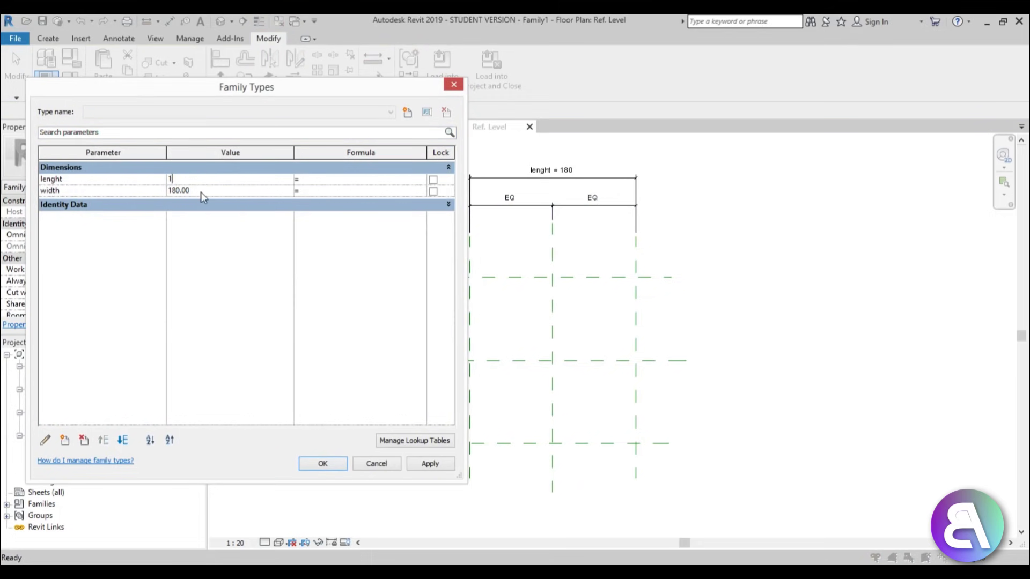
click(200, 192)
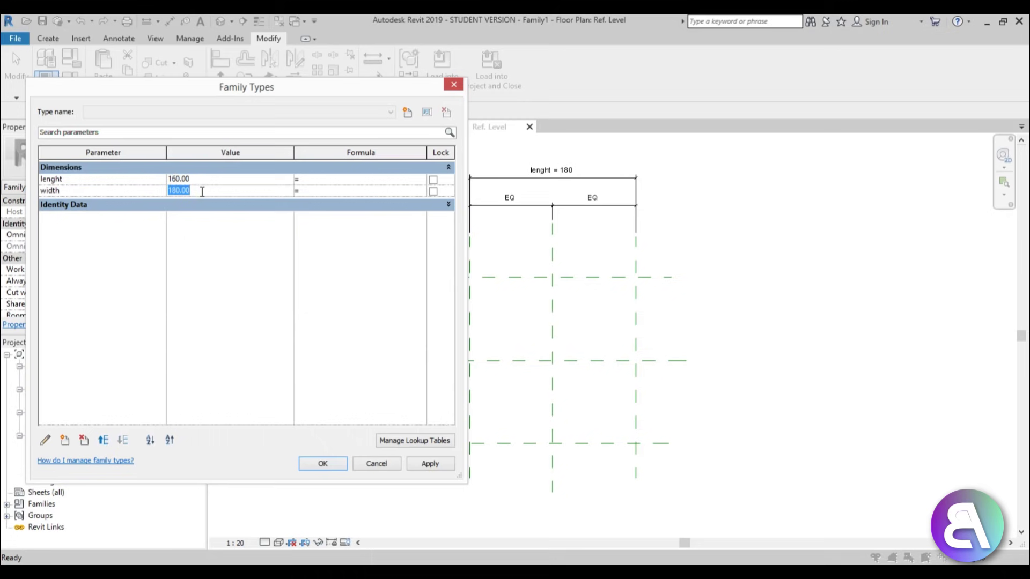
text(90)
key(Tab)
click(428, 468)
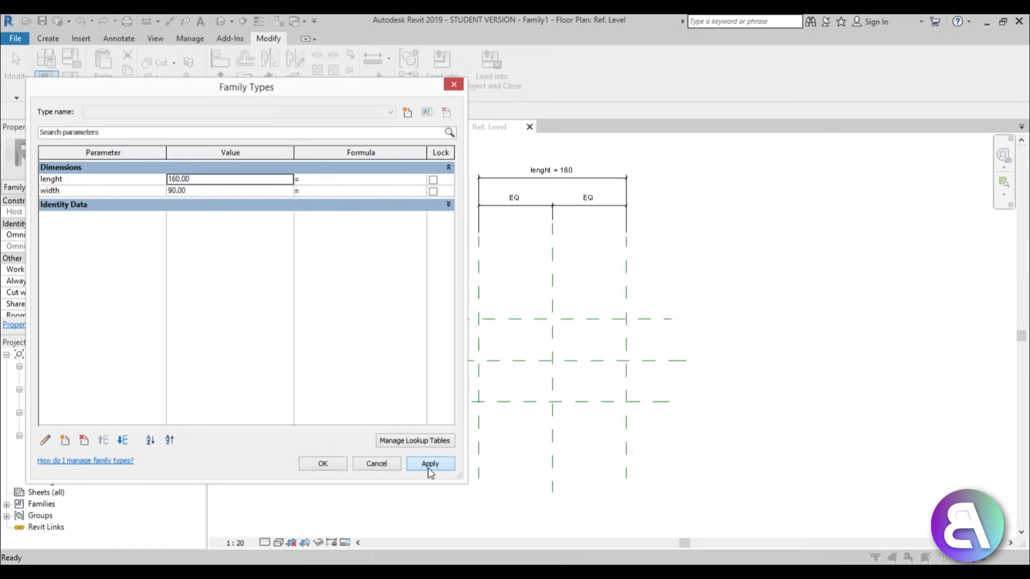
click(333, 468)
scroll(537, 354, up, 3)
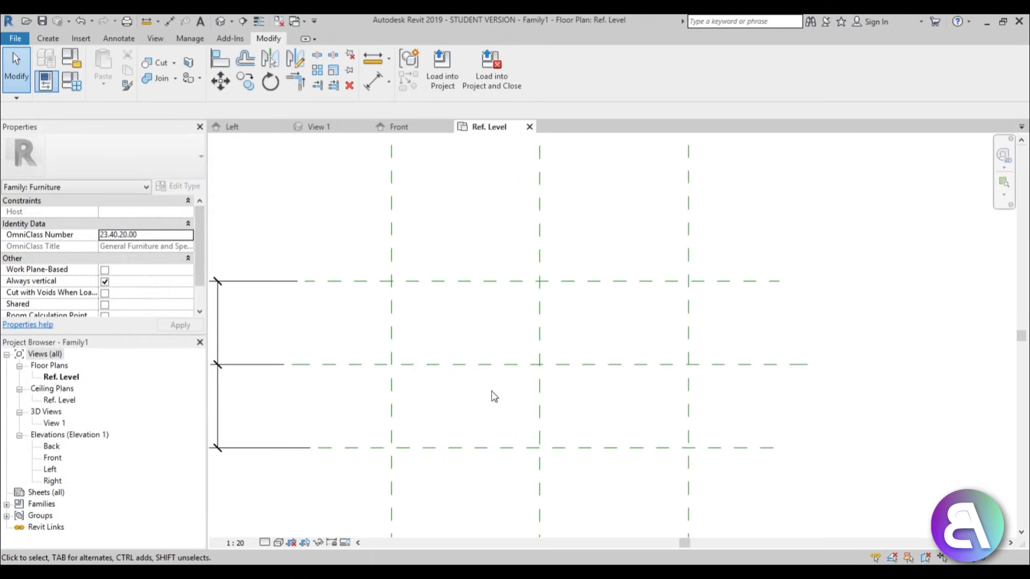
middle_drag(494, 397, 490, 352)
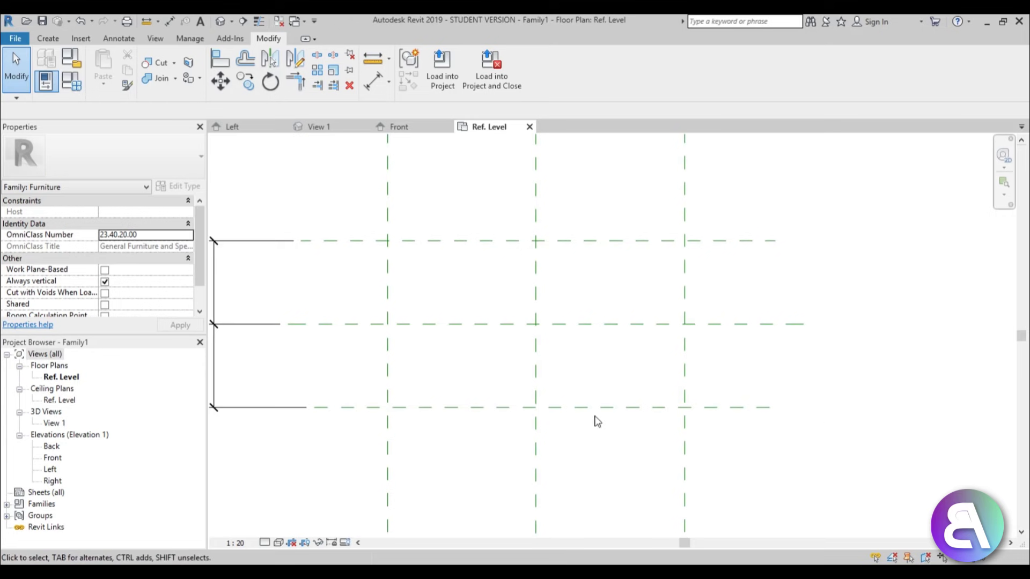
middle_drag(511, 409, 511, 389)
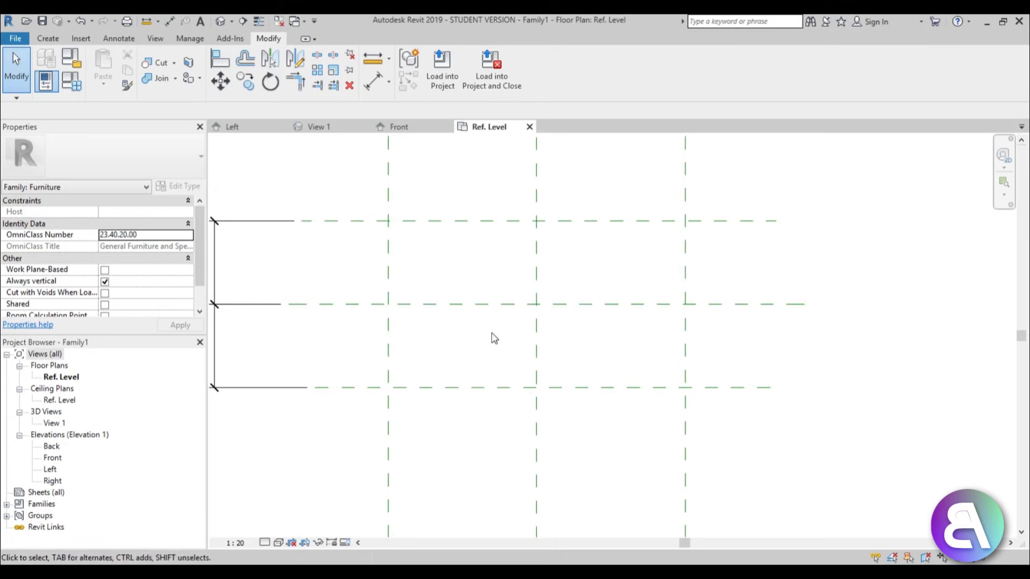
middle_drag(489, 338, 494, 325)
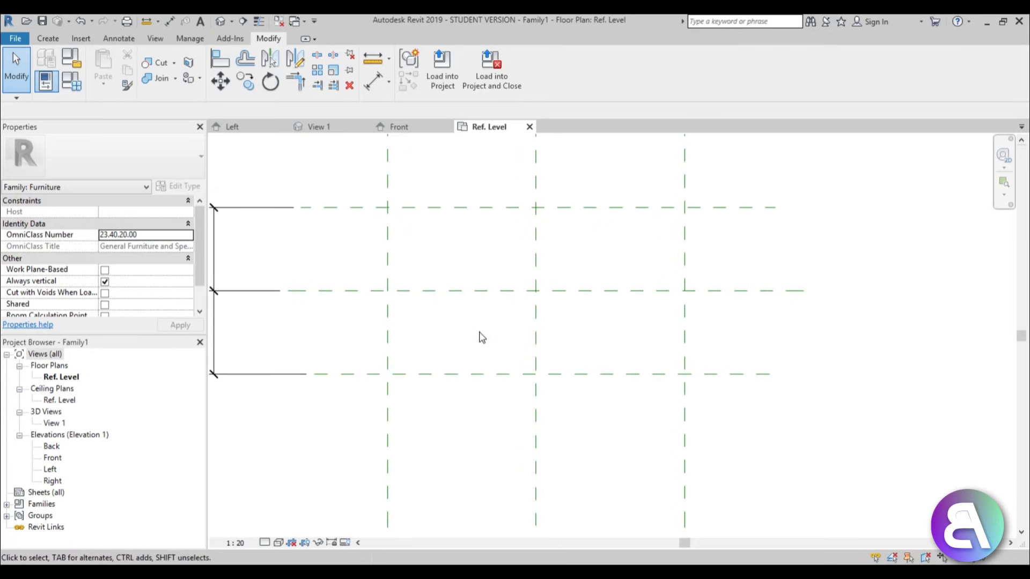
Draw a horizontal reference plane in the Front elevation view.
double_click(53, 458)
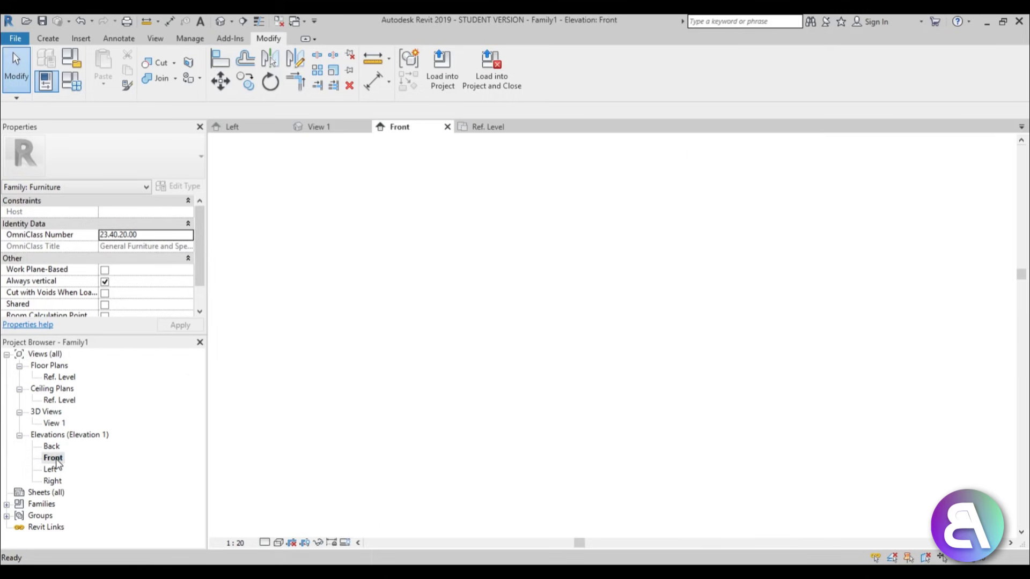
scroll(533, 377, up, 2)
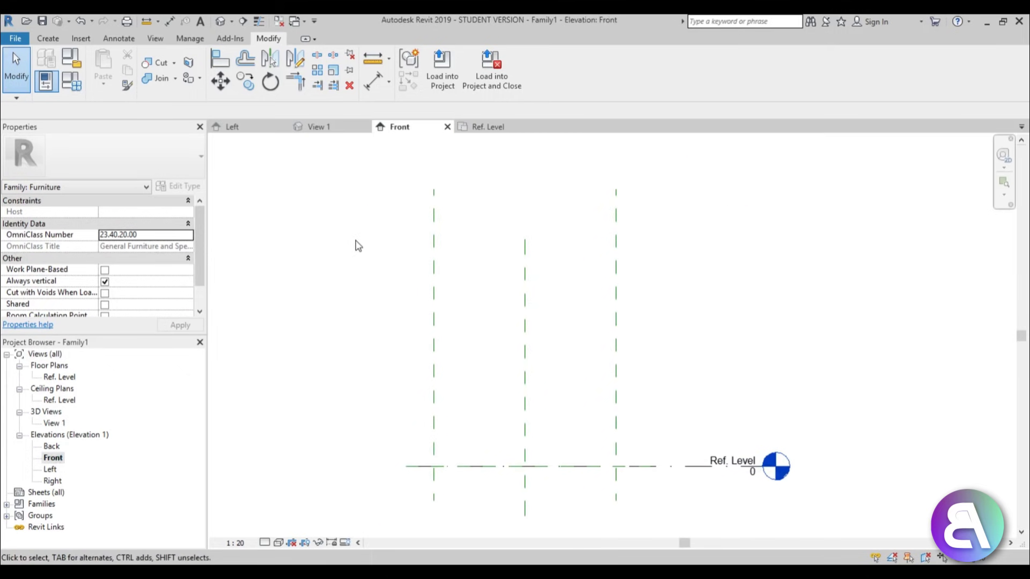
key(r)
key(p)
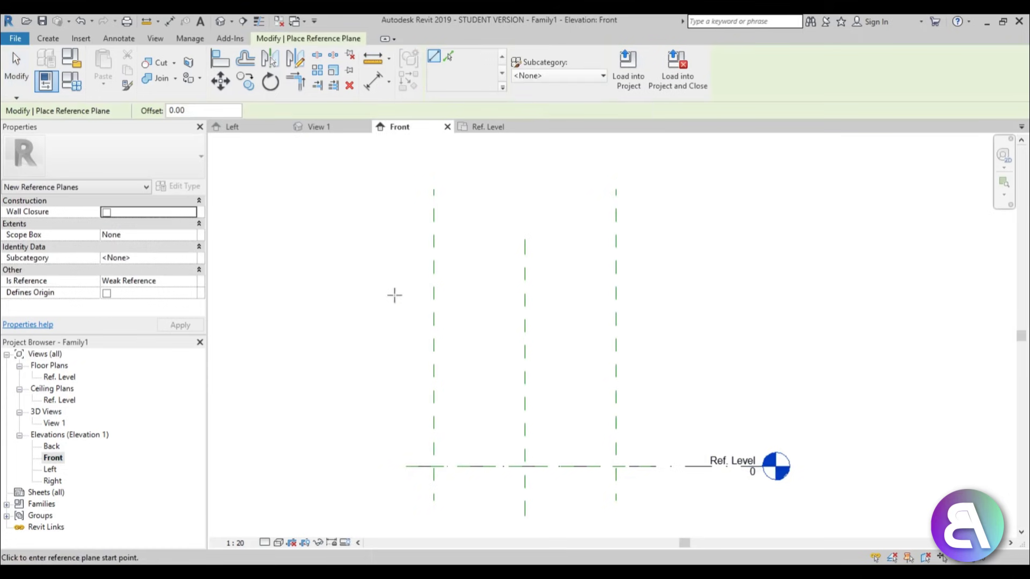
click(381, 370)
click(693, 369)
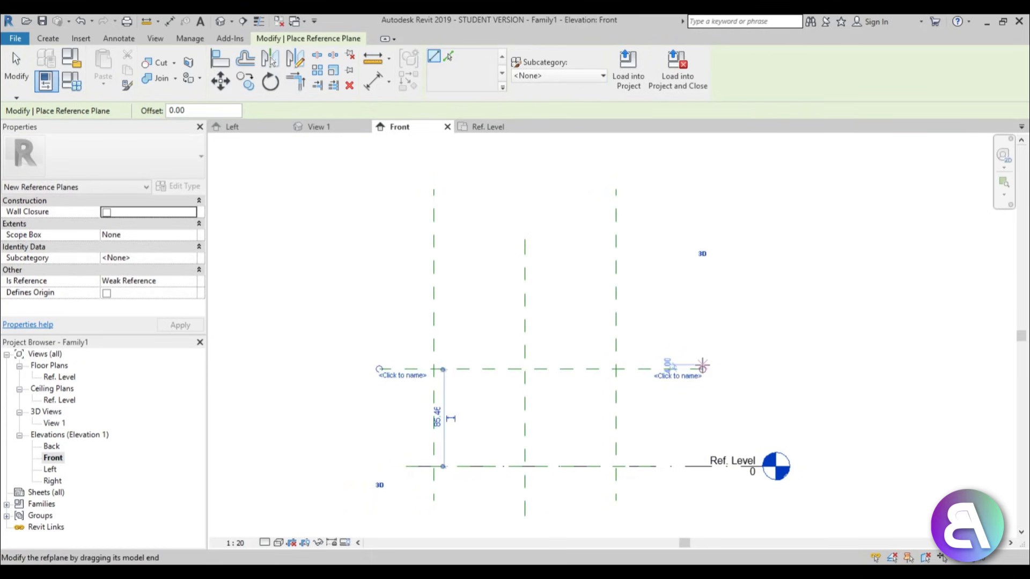
key(Escape)
Place the plane 78 above Ref. Level and make that 78 dimension permanent, moved left.
click(691, 369)
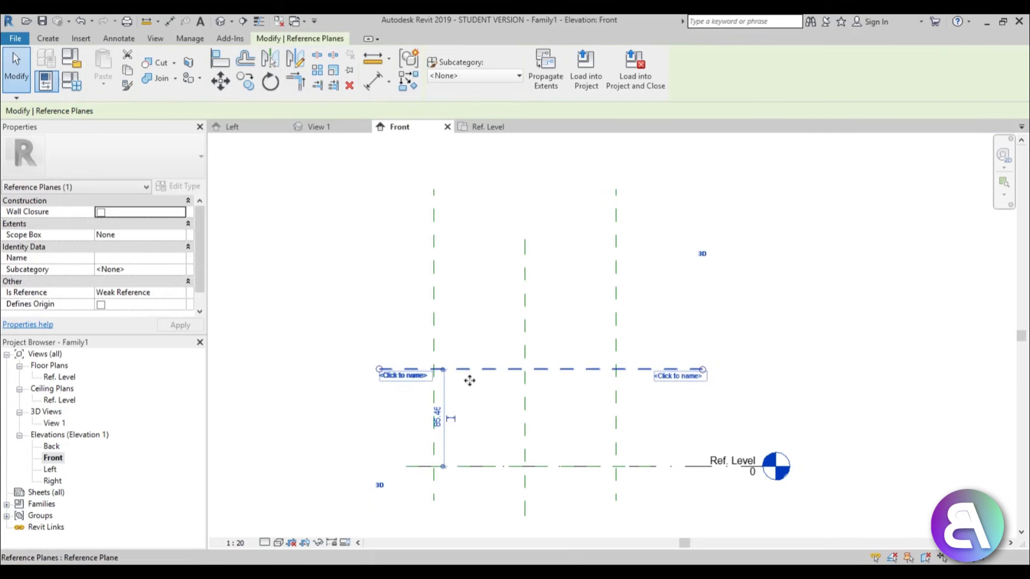
drag(469, 372, 470, 382)
scroll(437, 419, up, 2)
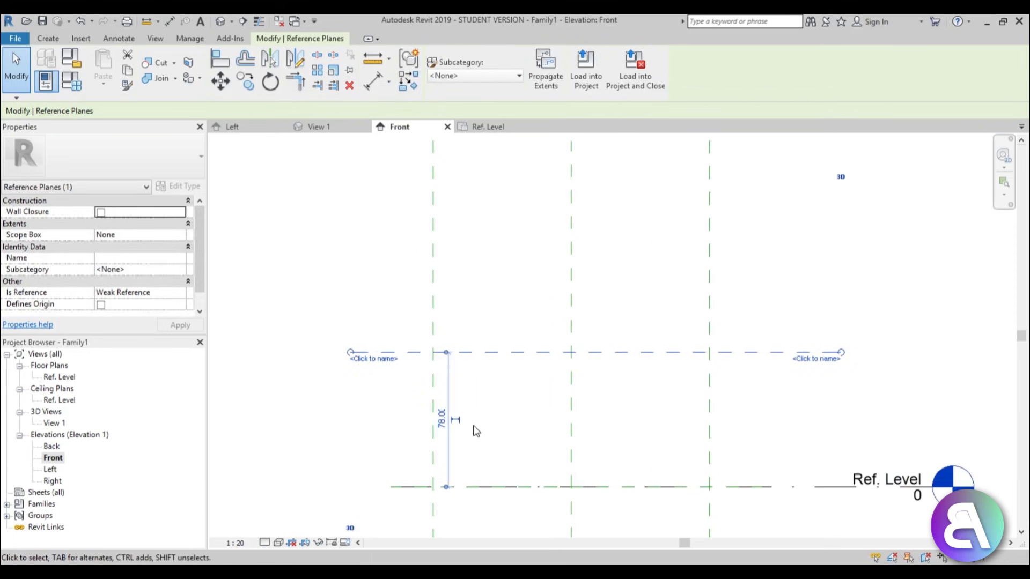
click(455, 420)
drag(450, 424, 329, 424)
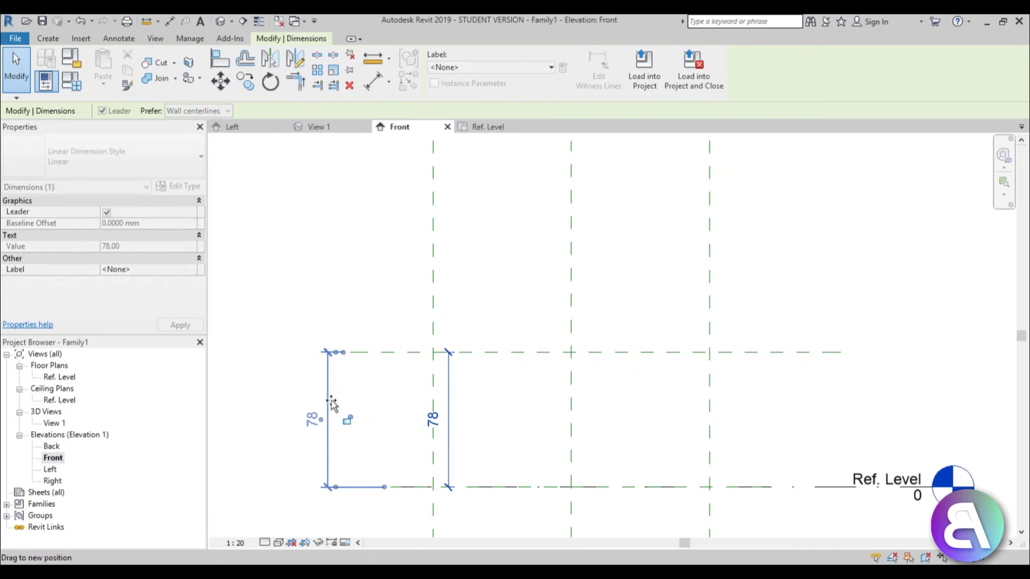
click(391, 326)
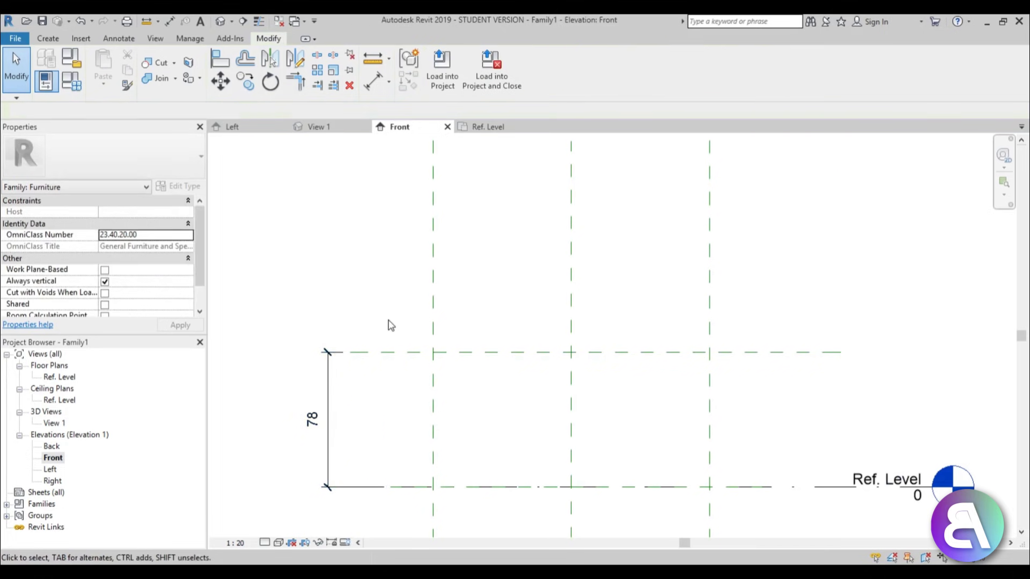
Label the 78 dimension with a new type parameter named hight and flex the plane.
click(329, 438)
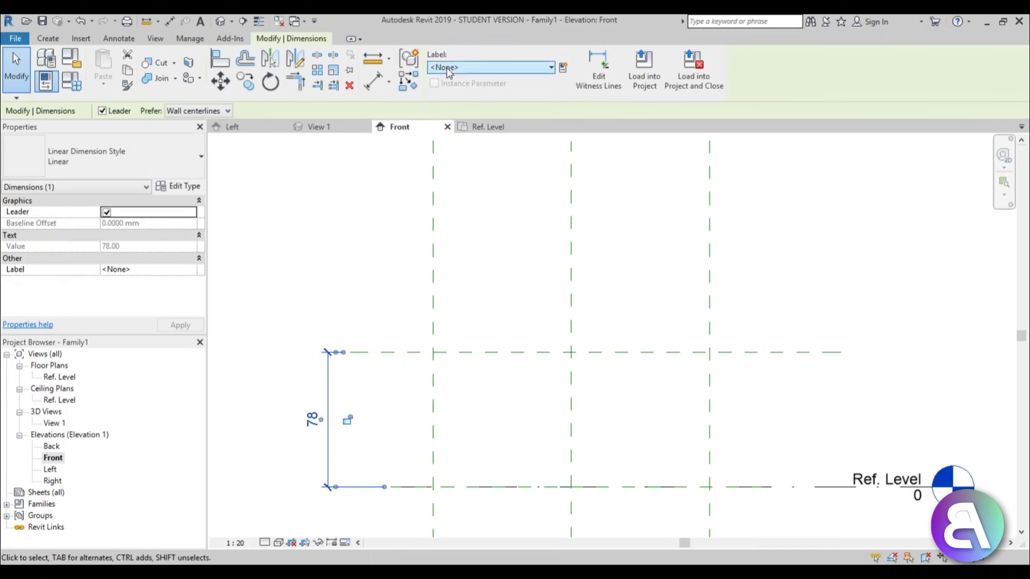
click(563, 68)
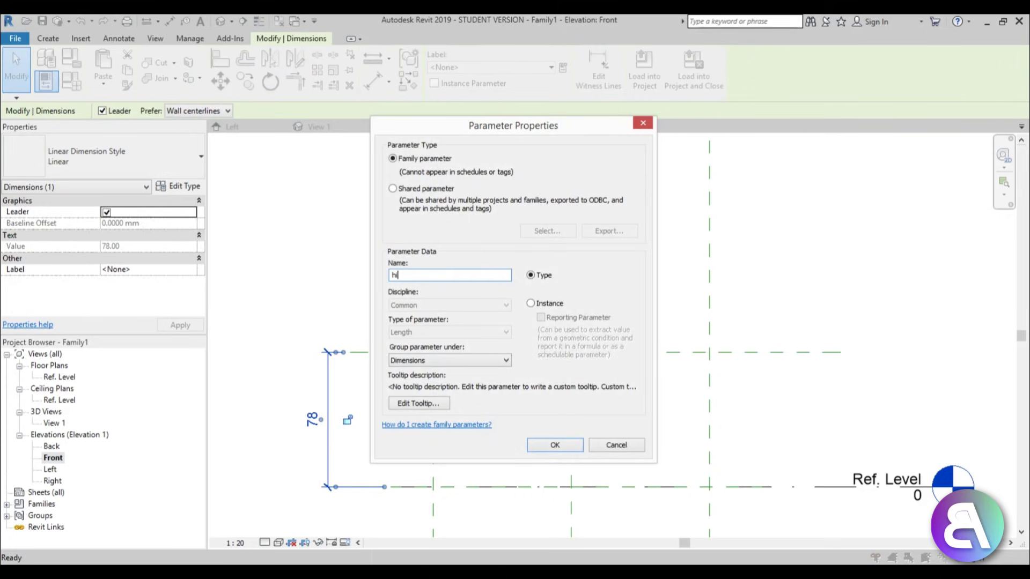
key(Return)
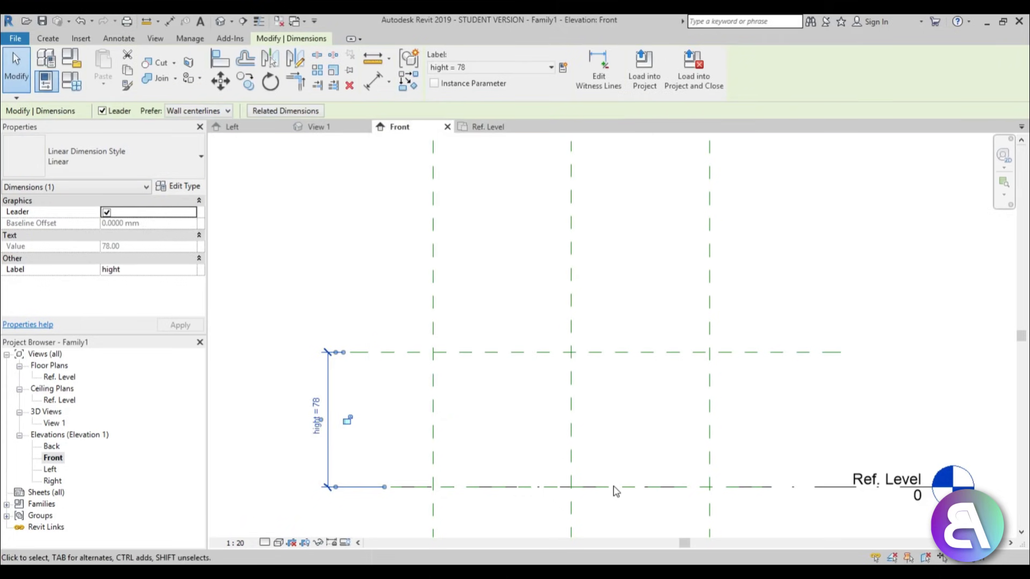
click(518, 436)
scroll(338, 294, down, 2)
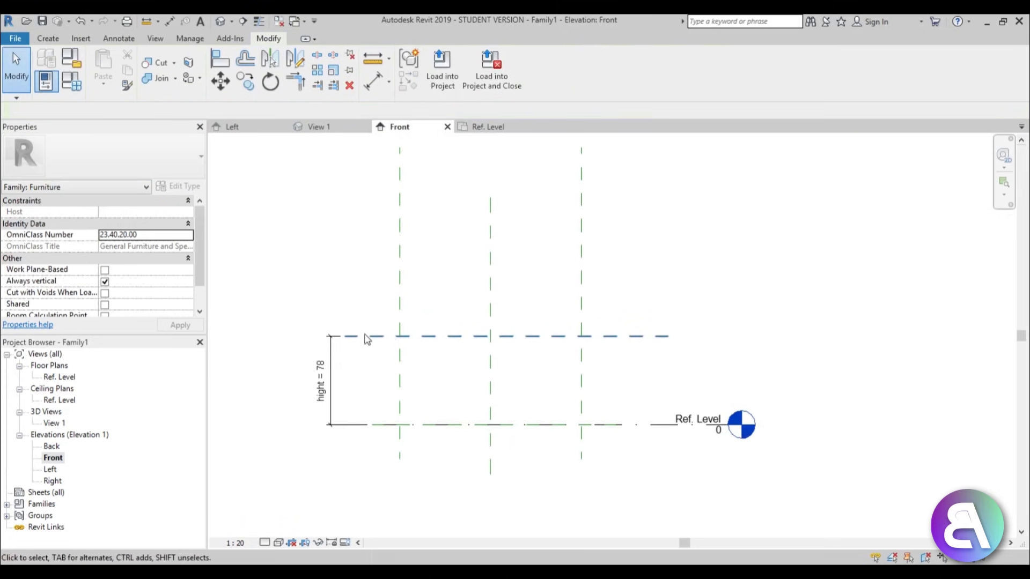
drag(456, 339, 452, 343)
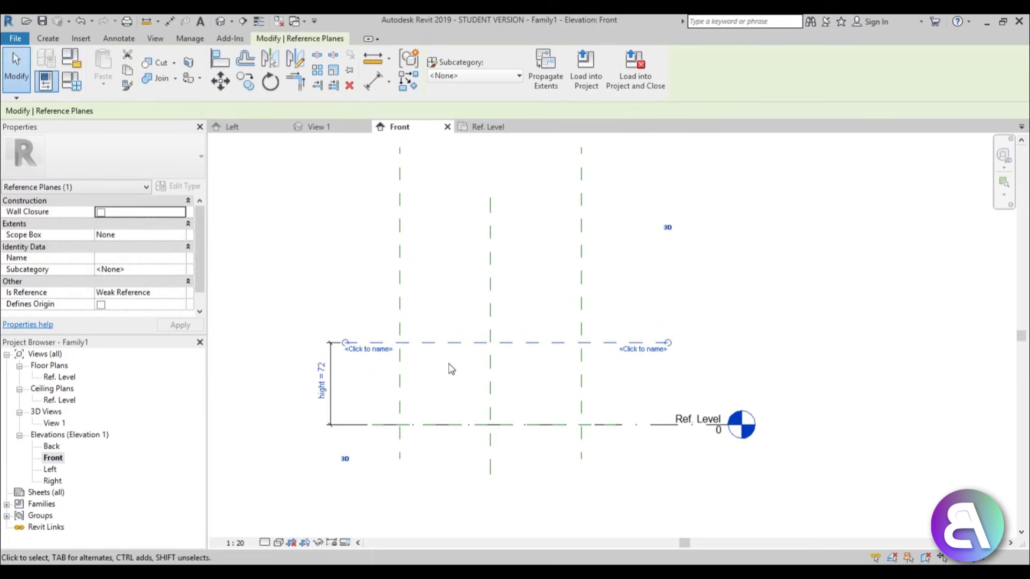
Set hight back to 78 in Family Types and apply it.
click(71, 80)
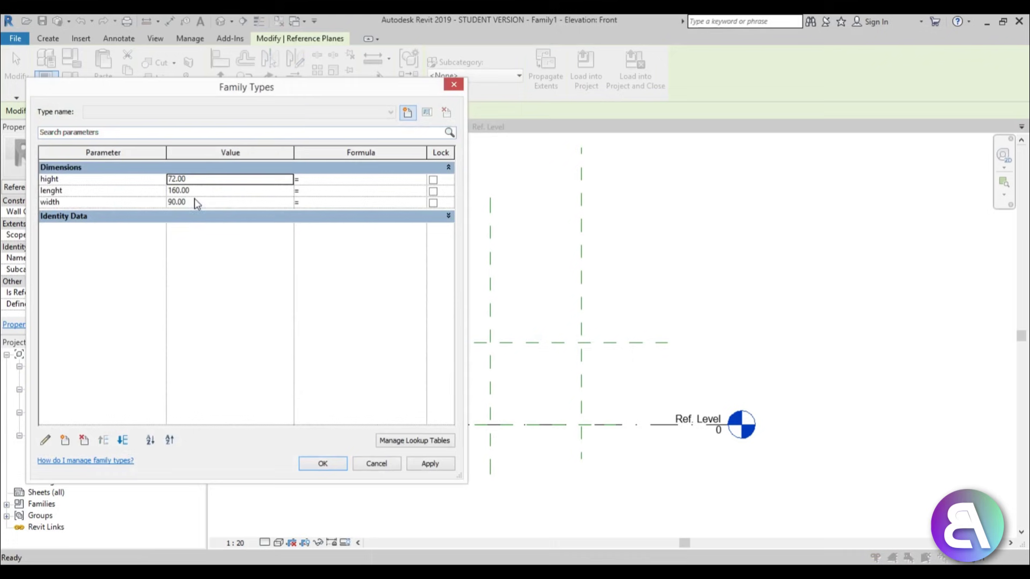
click(199, 179)
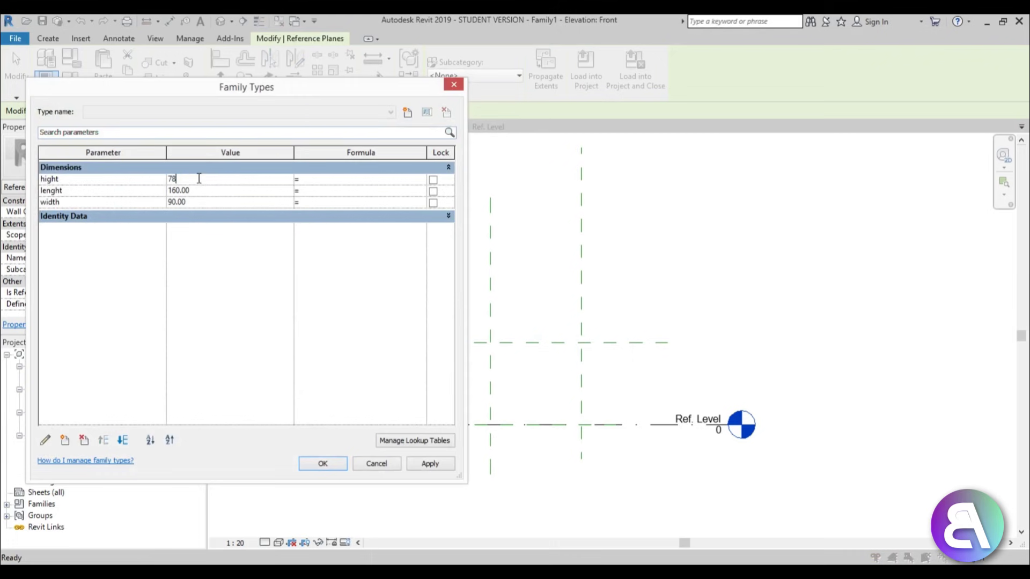
key(Tab)
click(430, 464)
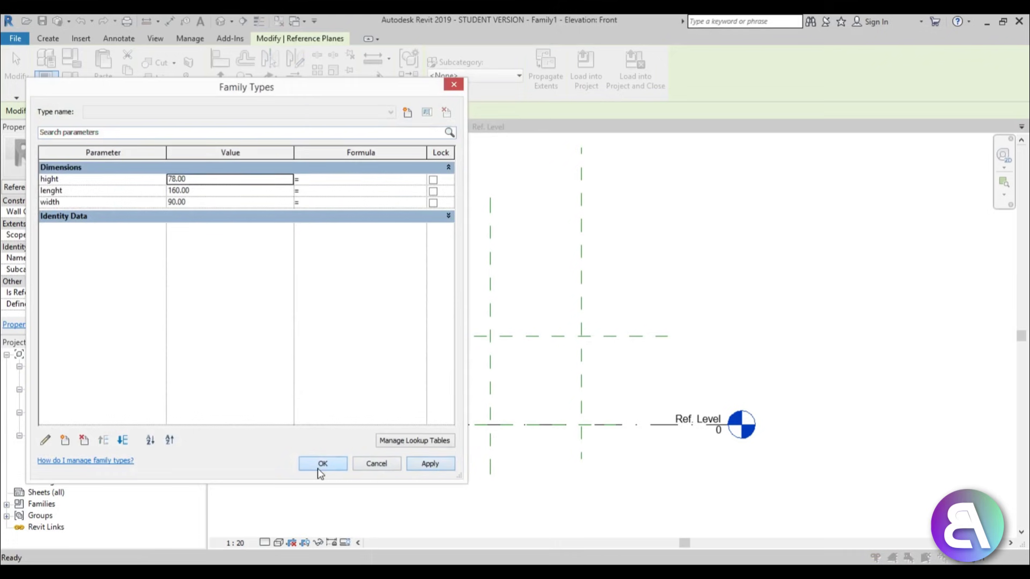
click(322, 464)
scroll(463, 366, up, 1)
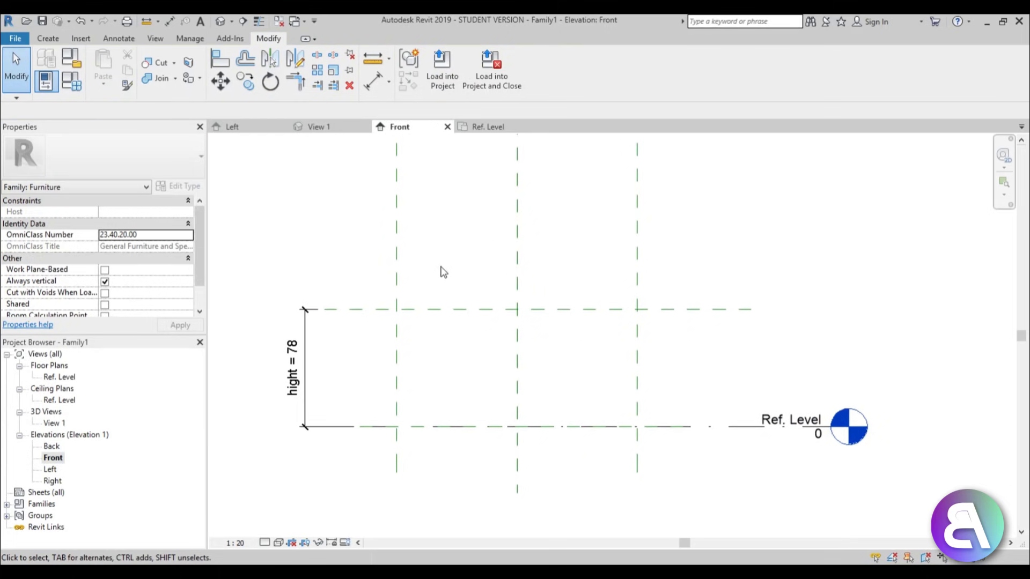
Name the top horizontal reference plane 'plane' and switch to the Ref. Level floor plan.
click(368, 311)
click(362, 324)
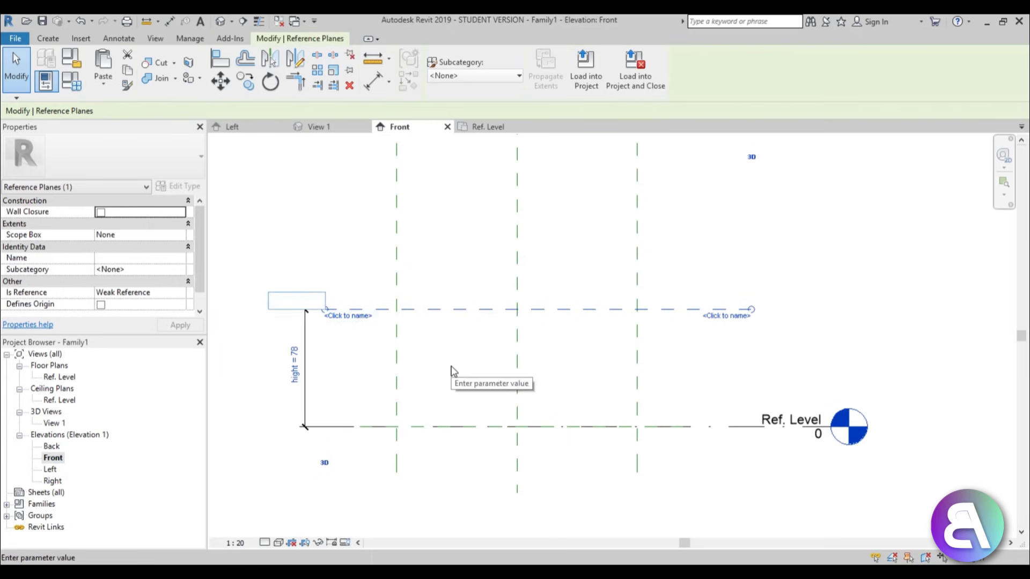
text(plane)
key(Return)
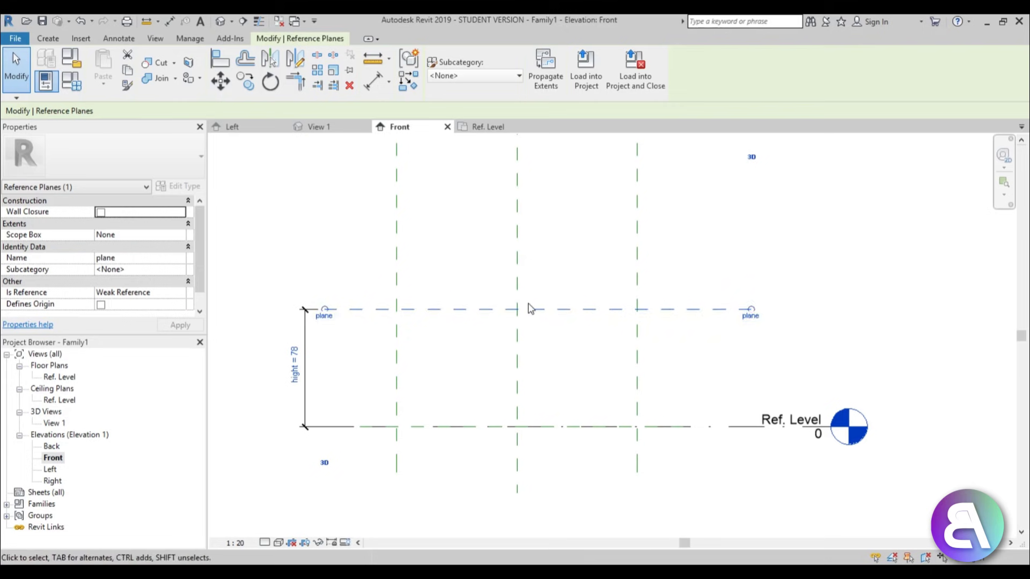
double_click(59, 377)
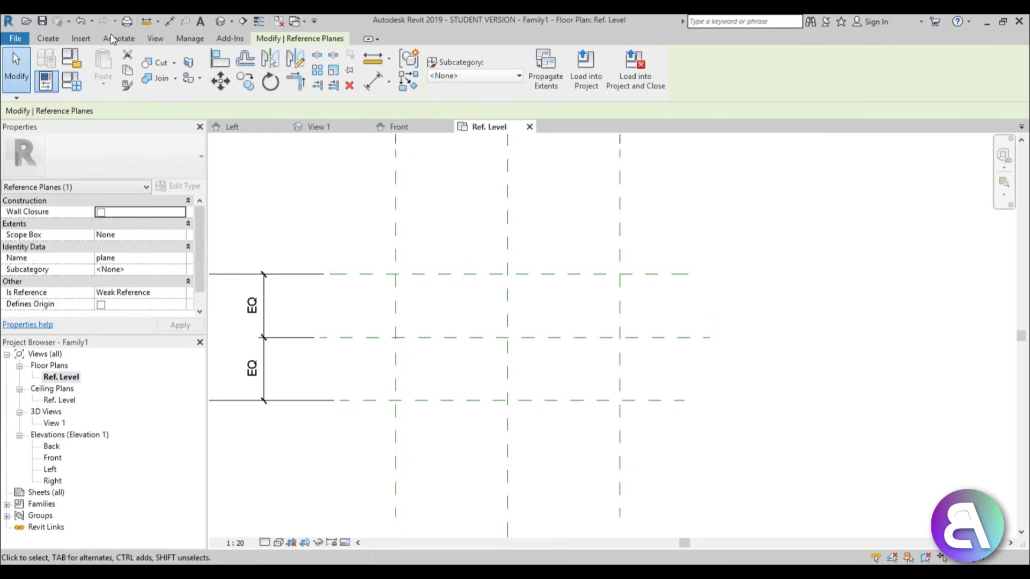
click(48, 38)
Start an extrusion on the 'Reference Plane : plane' work plane, sketching with rectangles.
click(106, 75)
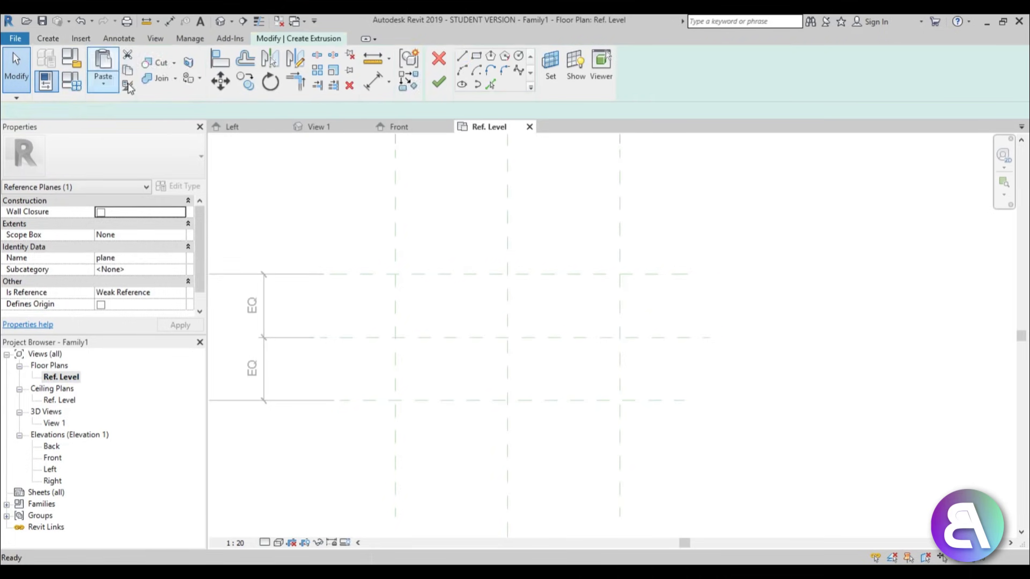
click(553, 69)
click(489, 309)
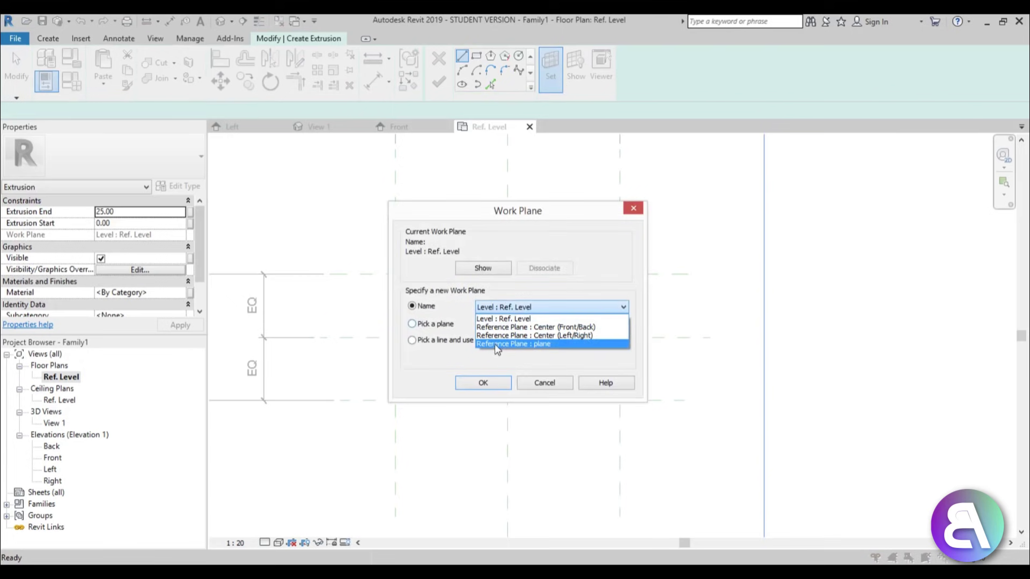
click(514, 344)
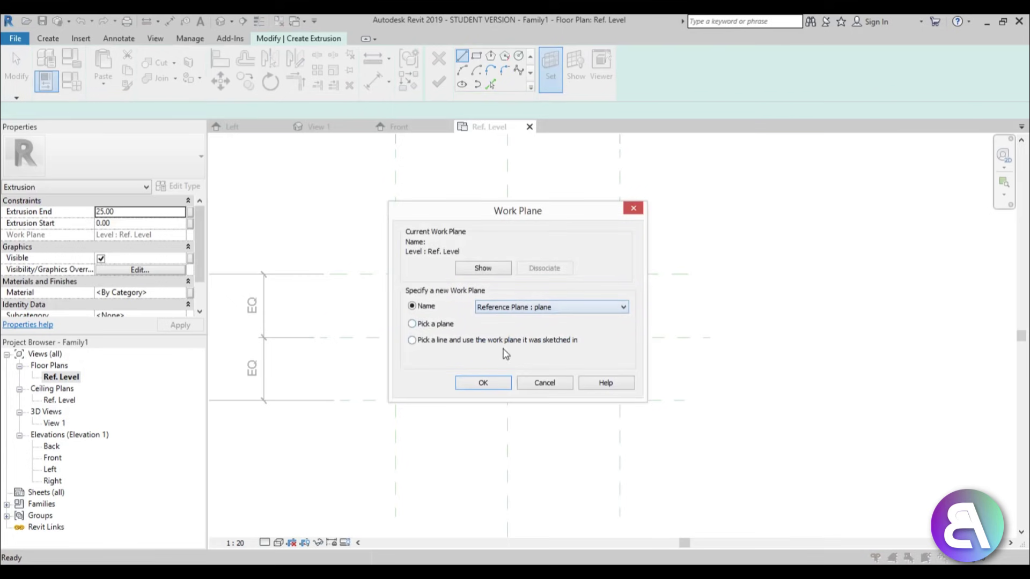
click(483, 383)
click(477, 56)
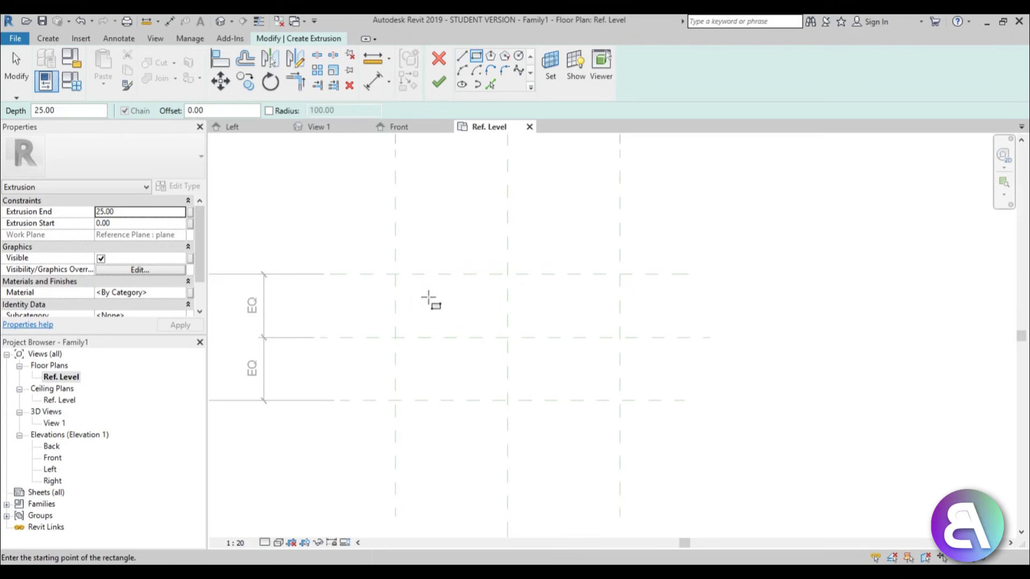
Draw the table-top rectangle inside the reference-plane frame on the Ref. Level plan, then start Align (AL).
click(396, 275)
click(452, 324)
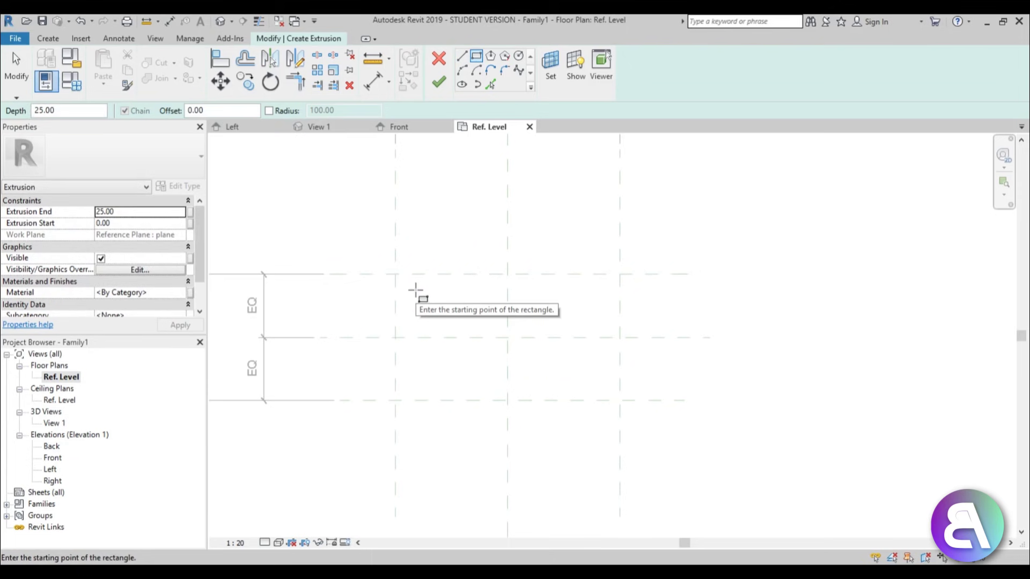
click(416, 290)
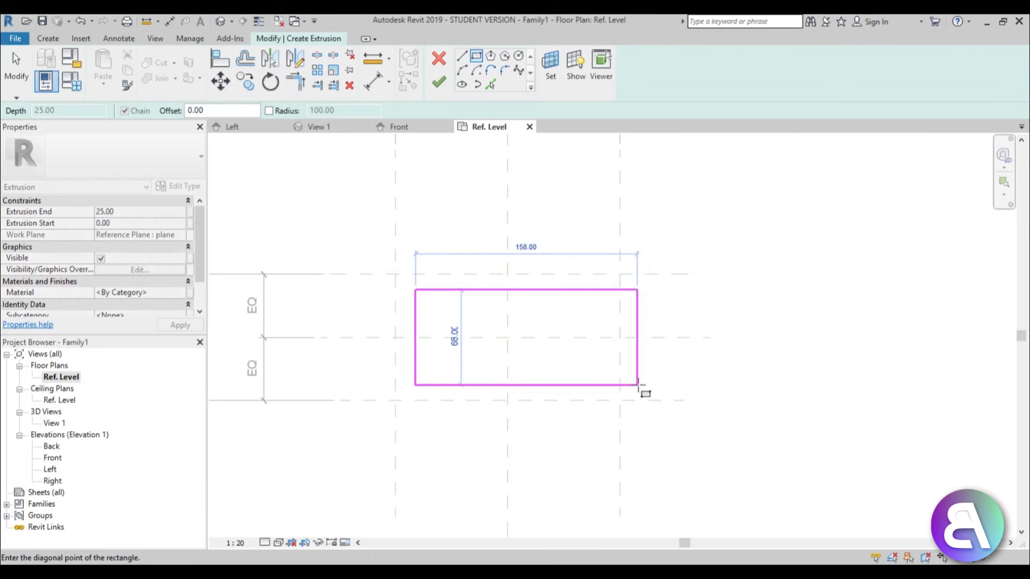
click(598, 388)
key(Escape)
key(Escape)
scroll(617, 403, up, 3)
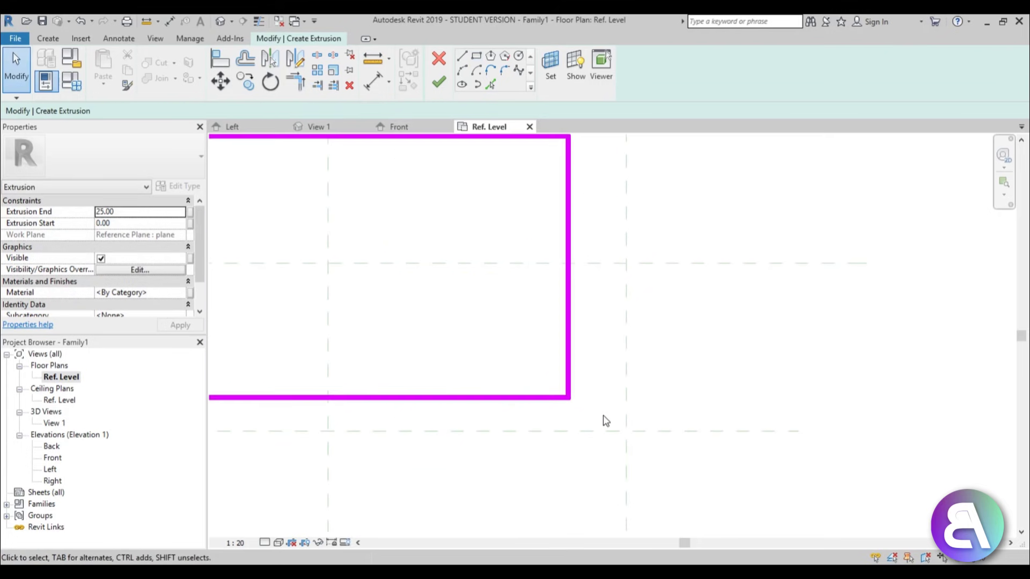
scroll(552, 471, down, 3)
scroll(475, 202, down, 1)
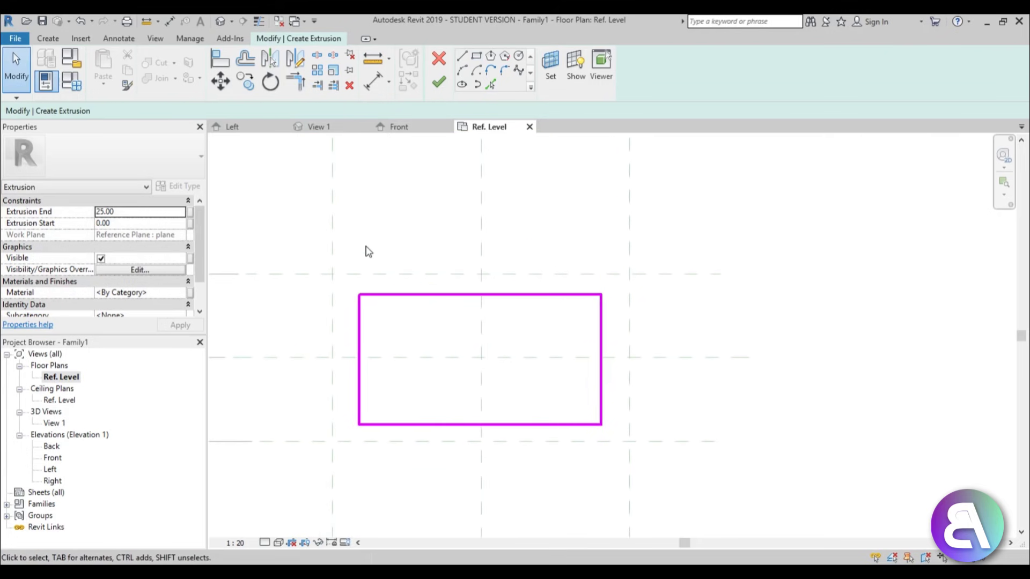
key(a)
key(l)
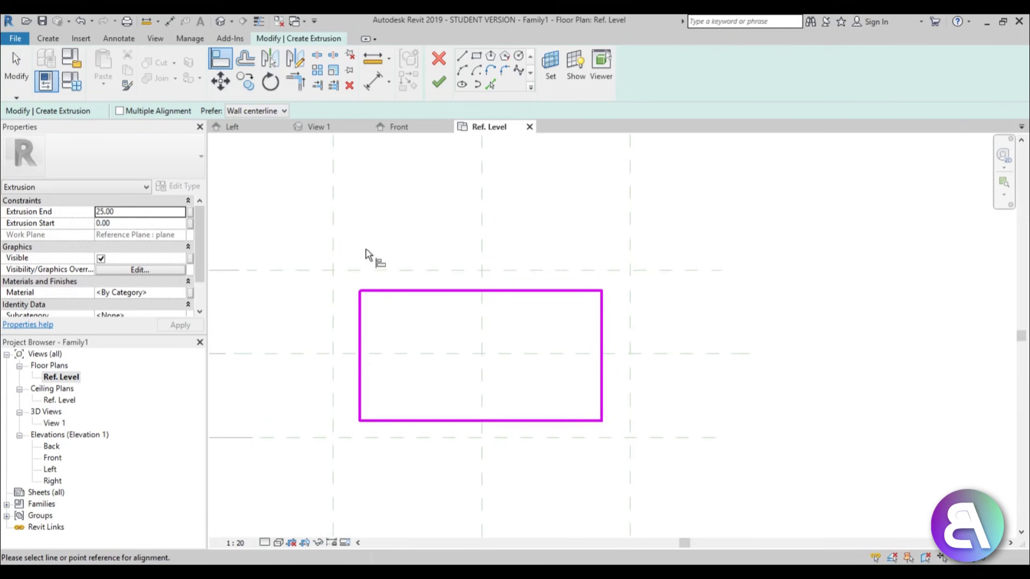
Align the rectangle's left, right, bottom and top edges to their reference planes, then select the Extrusion End value.
click(334, 257)
click(360, 316)
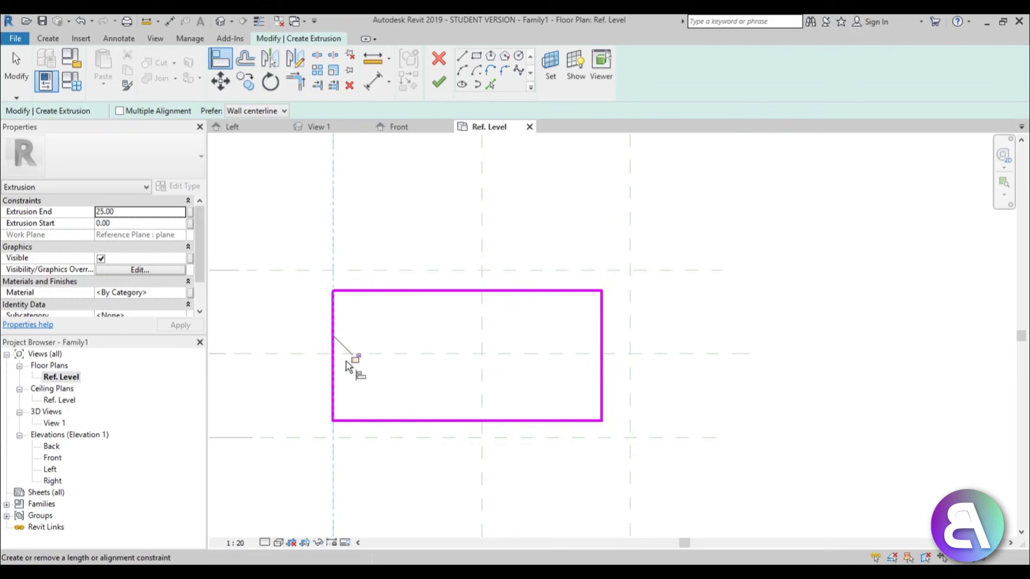
click(632, 248)
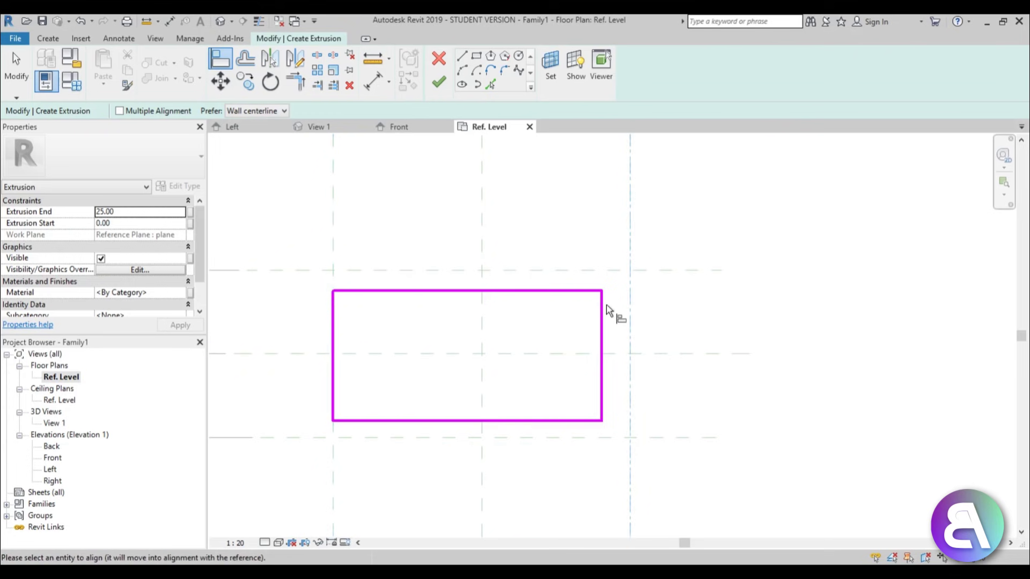
click(604, 312)
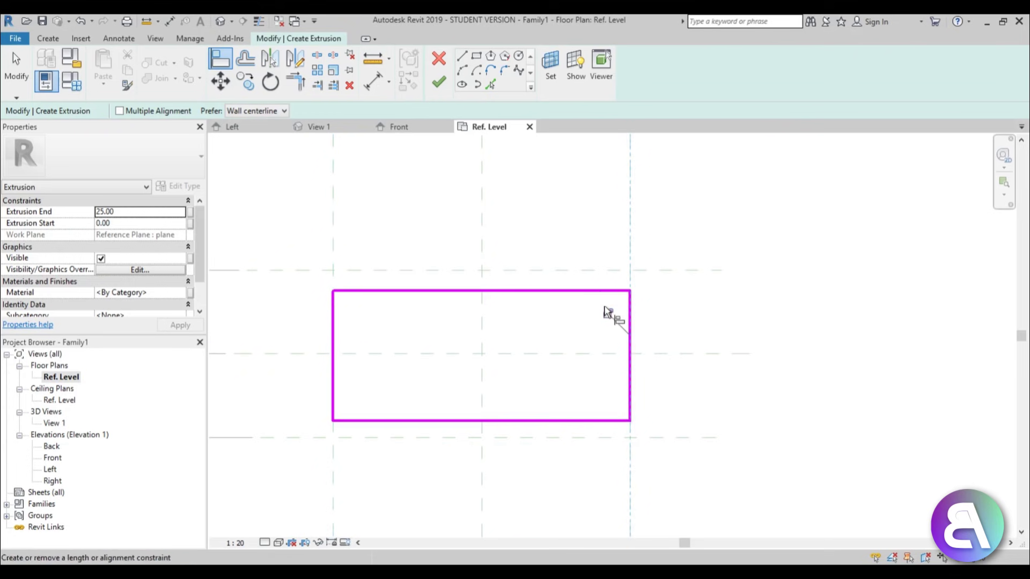
click(662, 438)
click(597, 423)
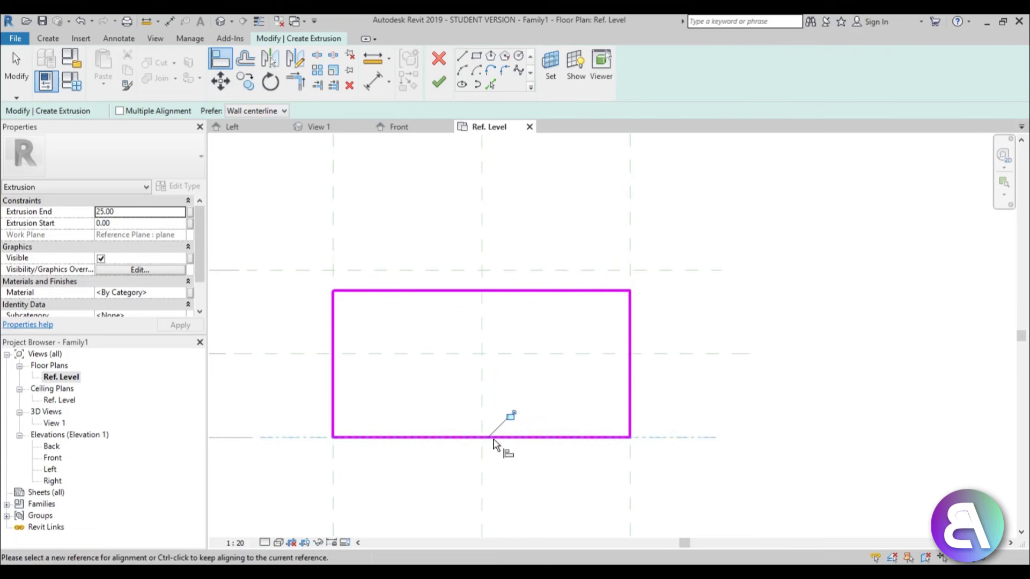
click(648, 270)
click(617, 291)
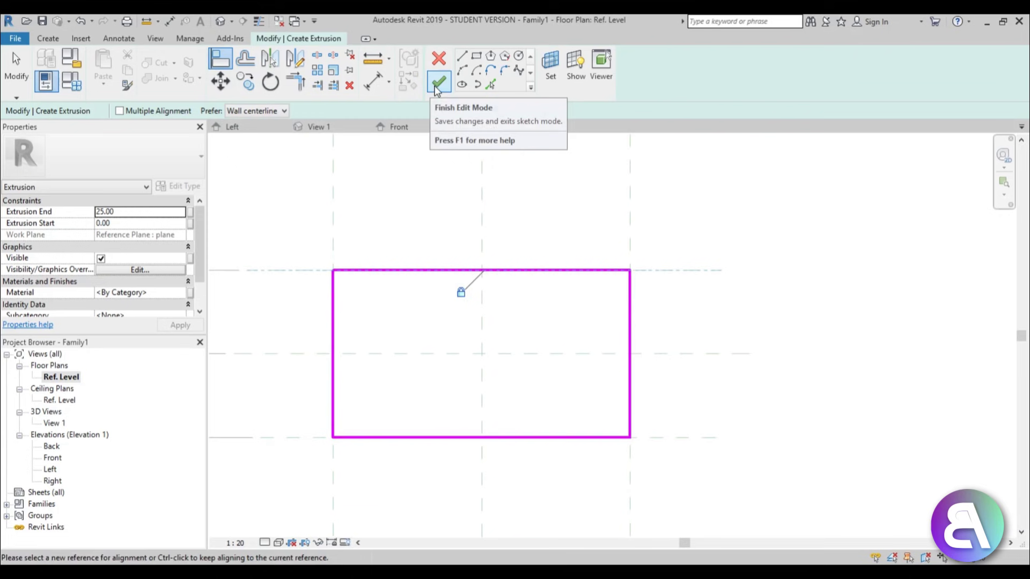
click(134, 212)
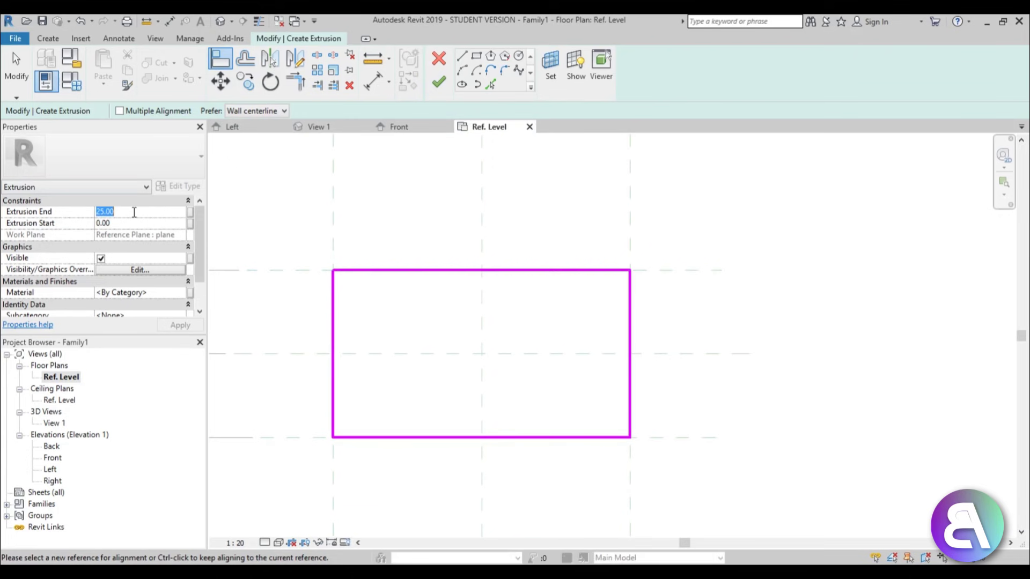
Set Extrusion End to 4, finish the table-top extrusion and view it in the Front elevation.
text(4)
click(439, 82)
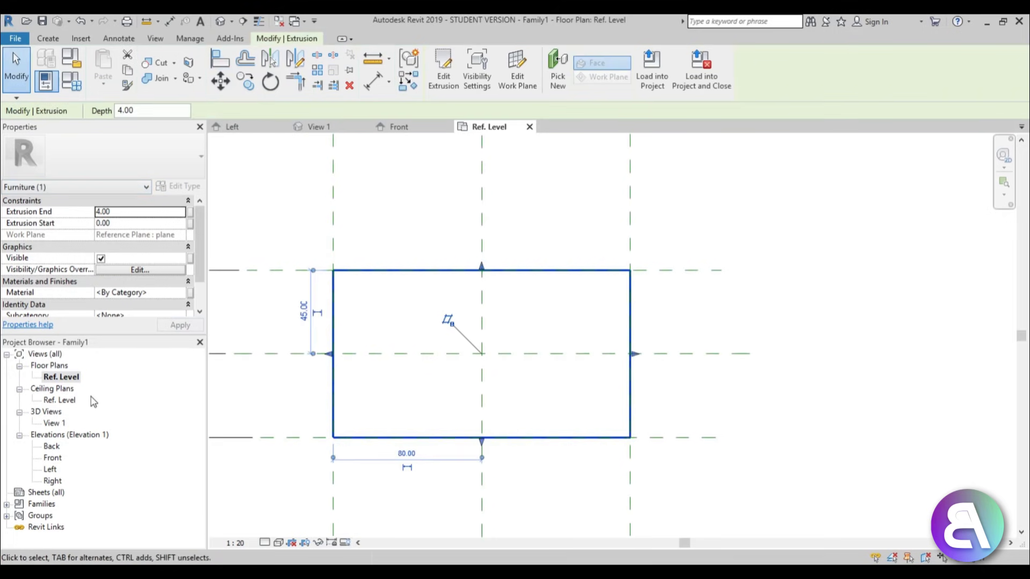
double_click(50, 459)
scroll(437, 301, up, 3)
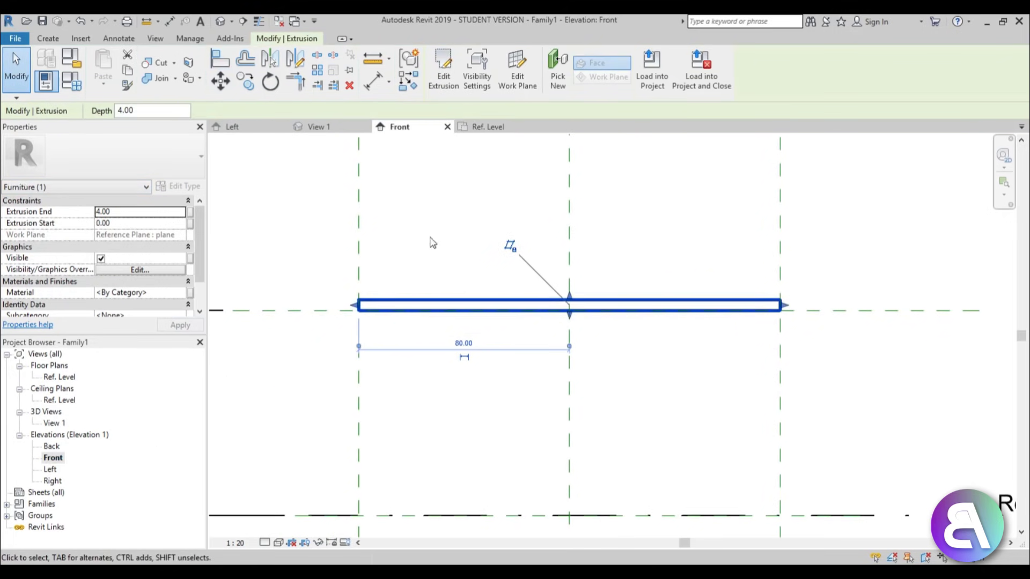
scroll(678, 339, down, 2)
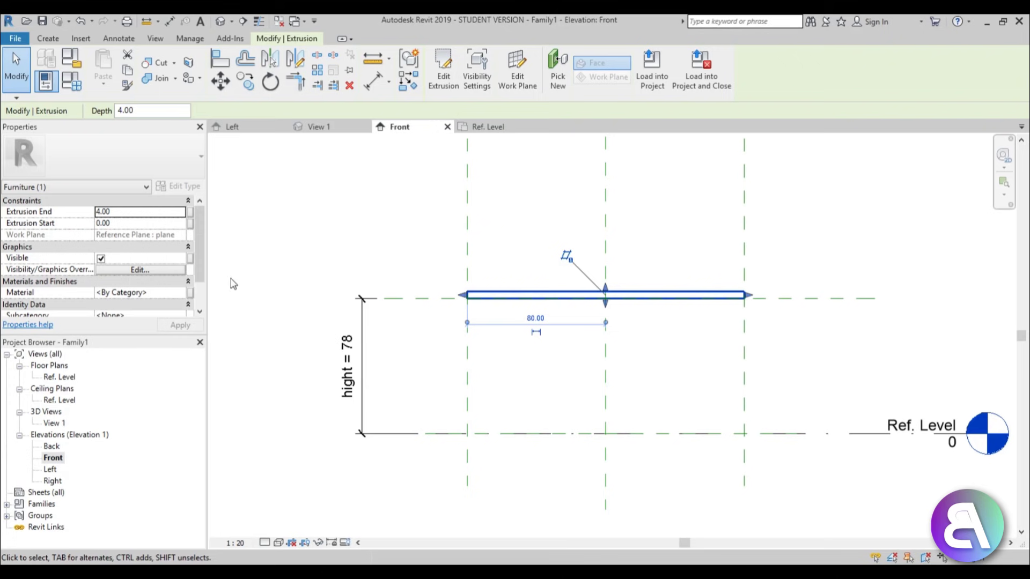
scroll(452, 284, up, 5)
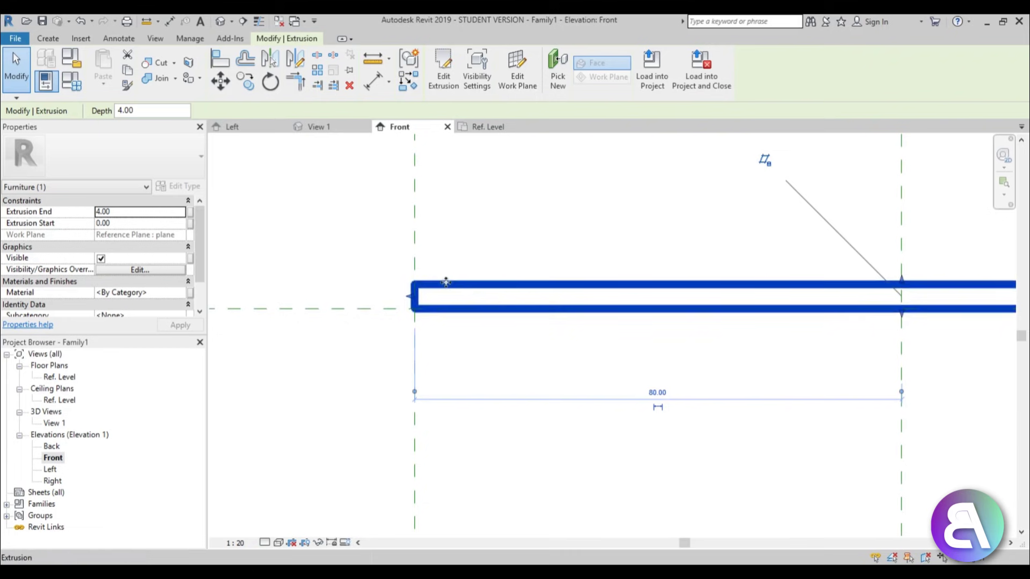
Change the Extrusion End to -4 so the slab sits below the top plane, then deselect.
click(101, 212)
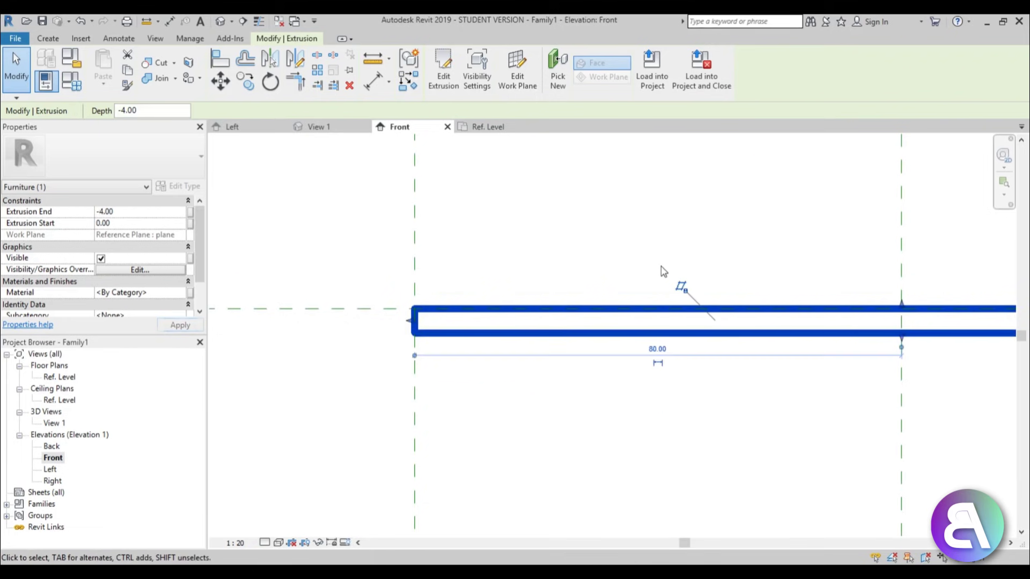
scroll(617, 290, down, 5)
click(706, 394)
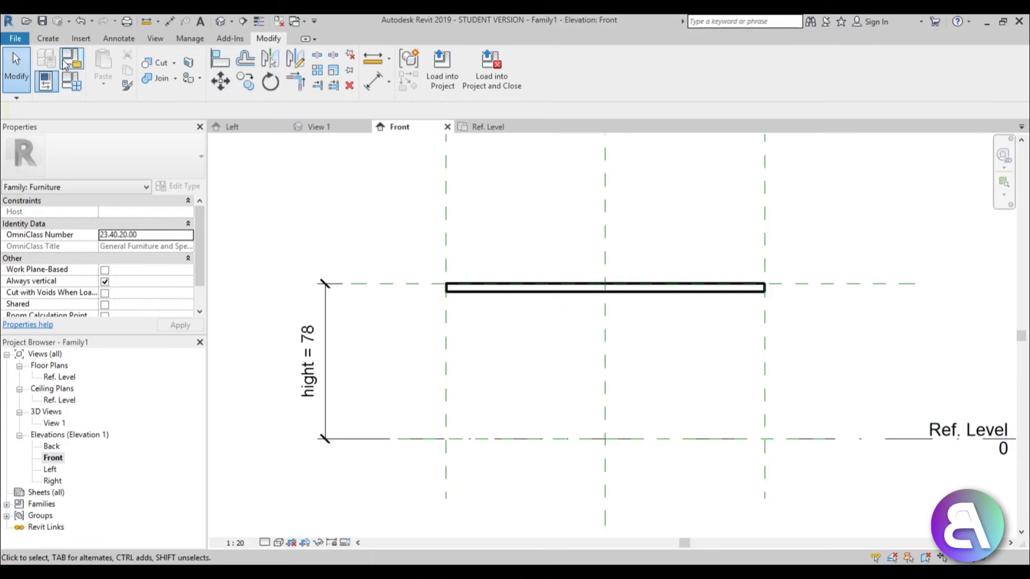
Return to the Ref. Level floor plan.
click(48, 38)
double_click(50, 379)
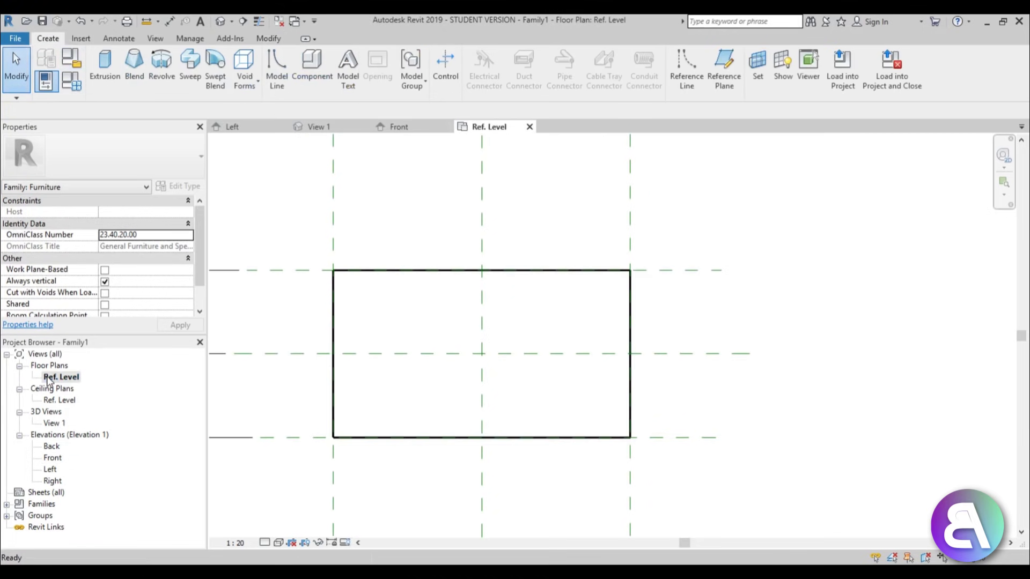
scroll(462, 322, down, 1)
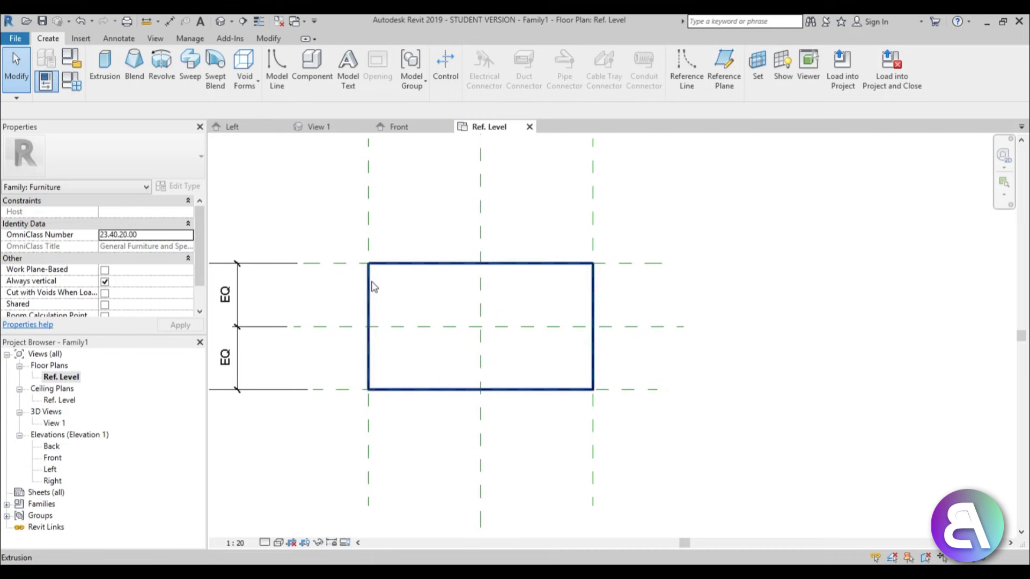
scroll(382, 265, up, 1)
scroll(393, 285, up, 1)
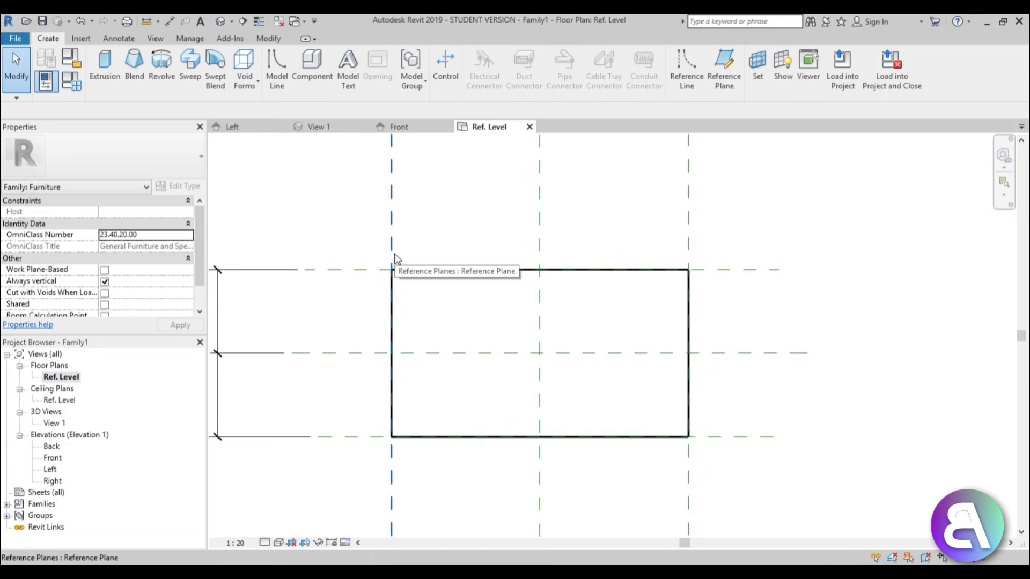
Draw four reference planes just inside the table top's left, top, bottom and right edges.
click(724, 67)
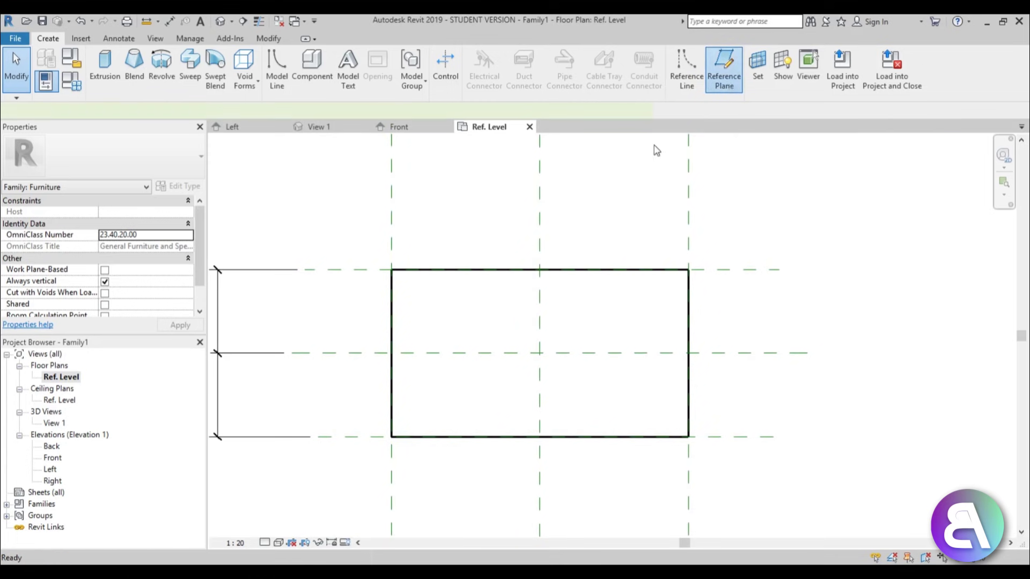
click(406, 243)
click(405, 498)
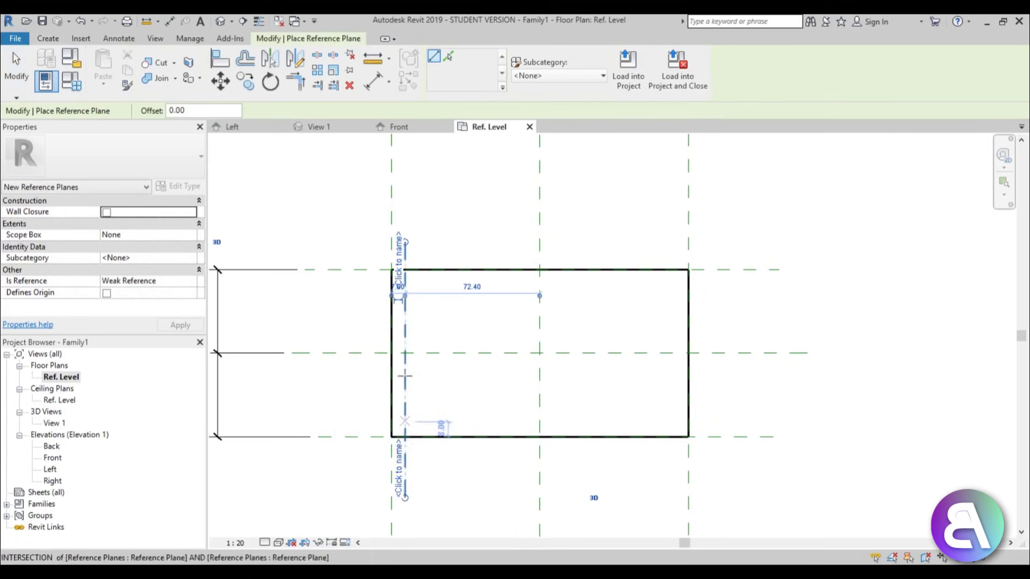
click(381, 281)
click(704, 282)
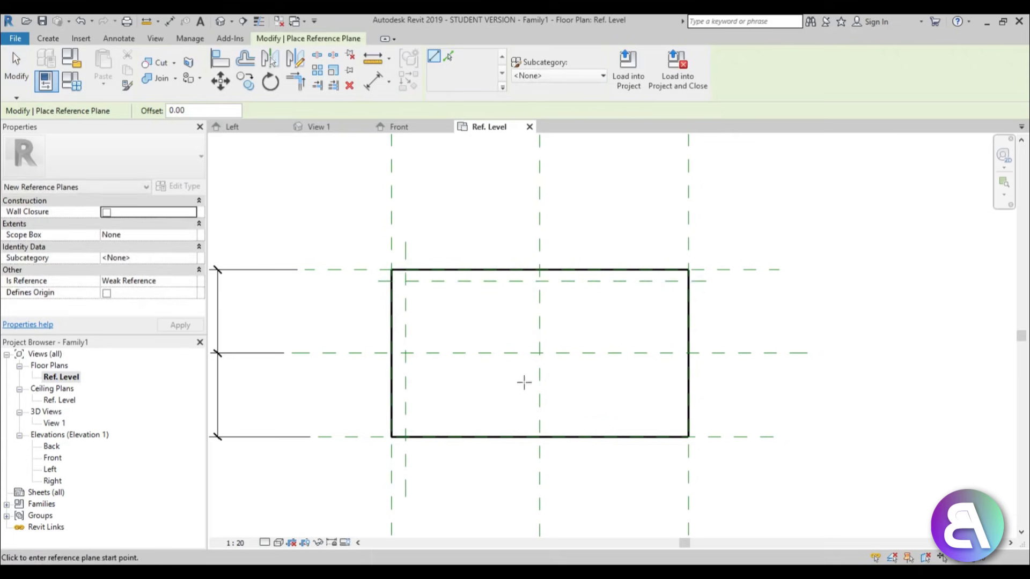
click(374, 423)
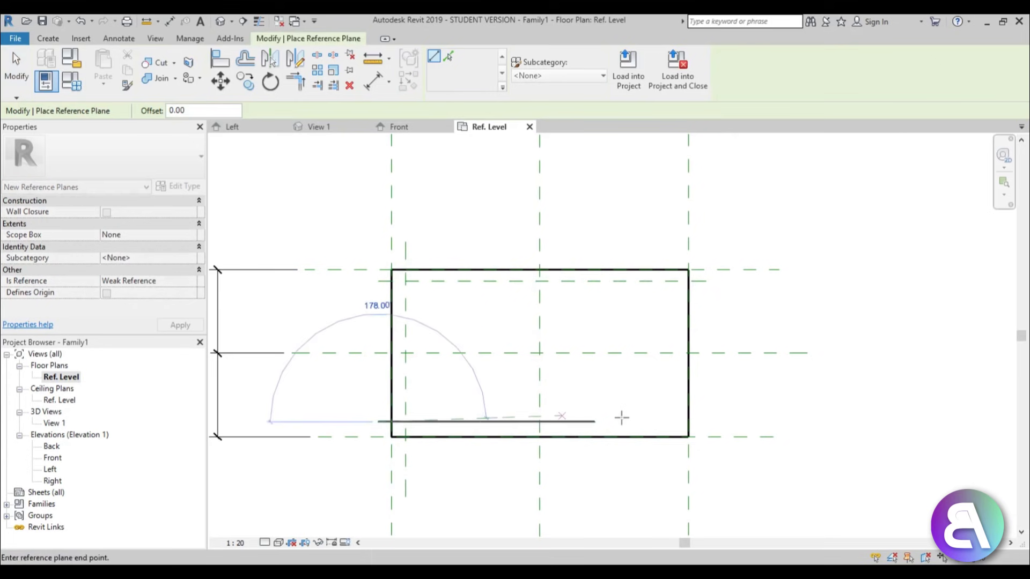
click(704, 422)
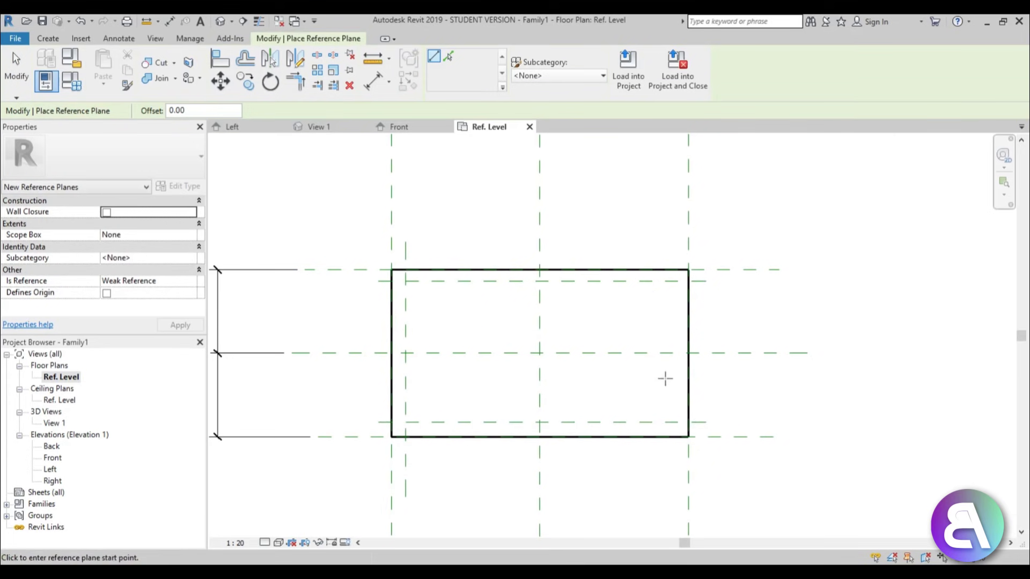
click(671, 242)
click(670, 494)
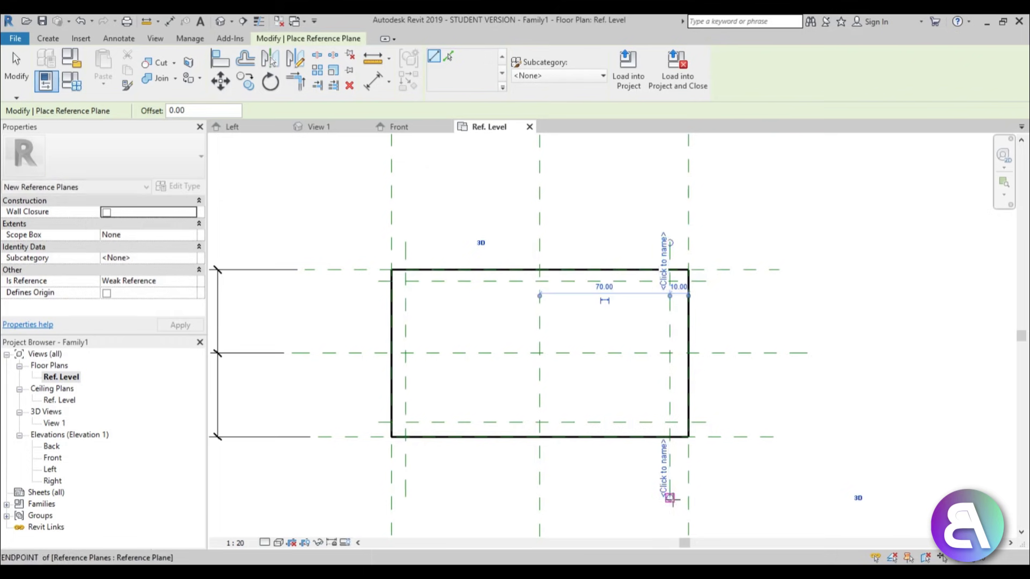
key(Escape)
key(Escape)
Re-frame the plan around the table top and start Aligned Dimension (DI).
scroll(368, 299, up, 3)
scroll(455, 387, down, 2)
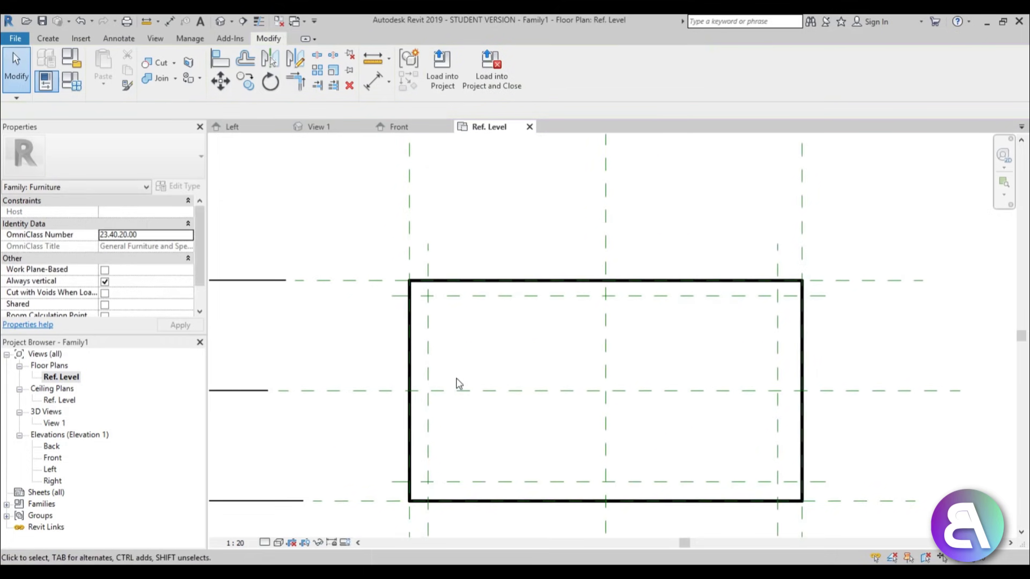
middle_drag(425, 346, 416, 324)
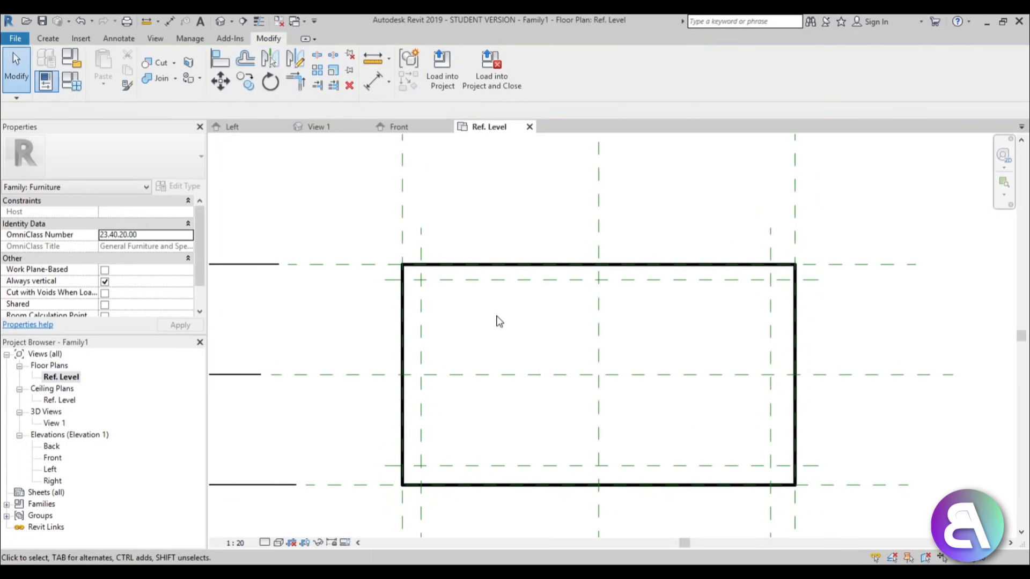
key(d)
key(i)
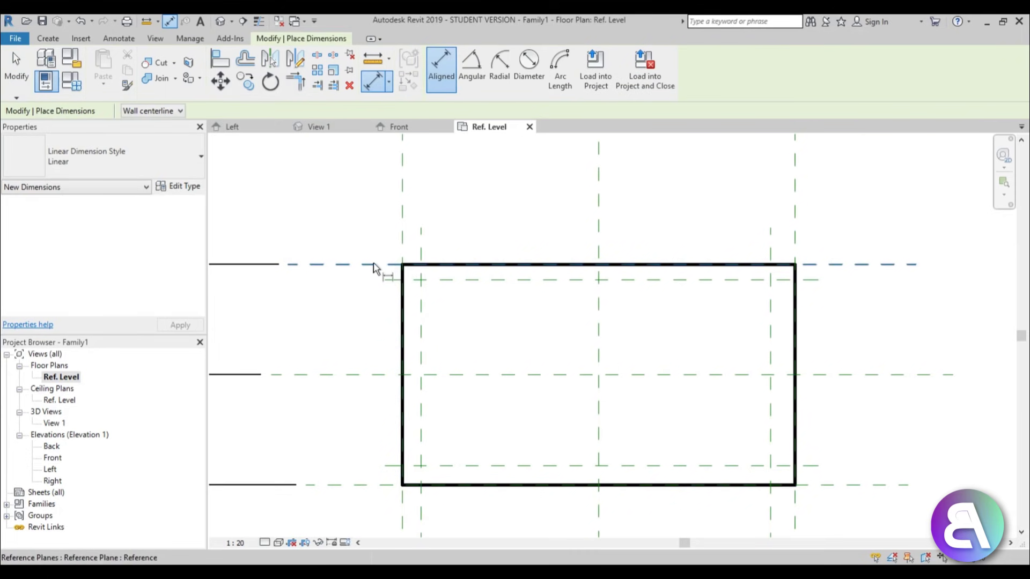
Dimension the inner reference-plane offsets at the top (6), left (8) and right (10).
click(370, 265)
click(395, 279)
click(335, 275)
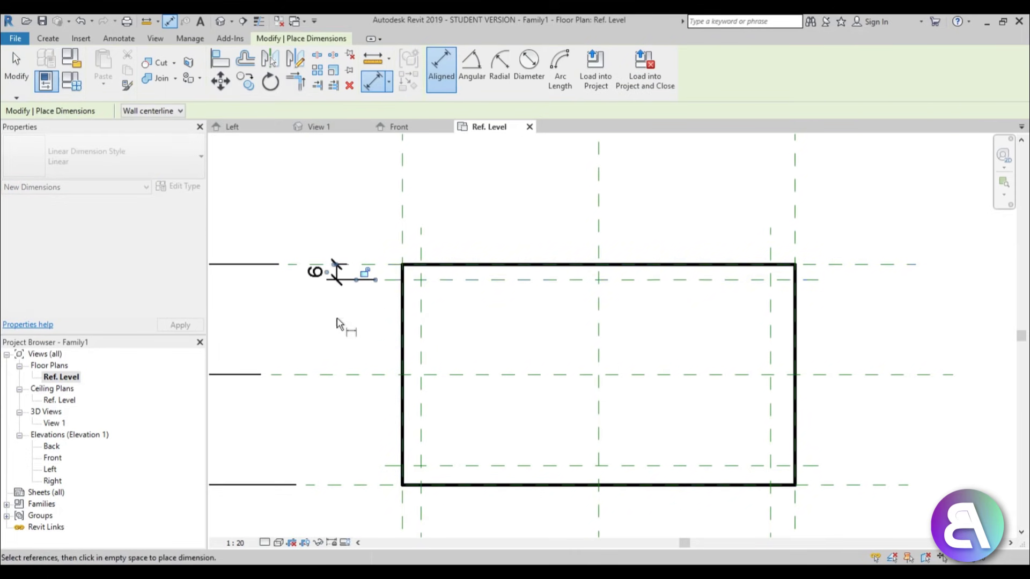
click(403, 255)
click(421, 245)
click(466, 213)
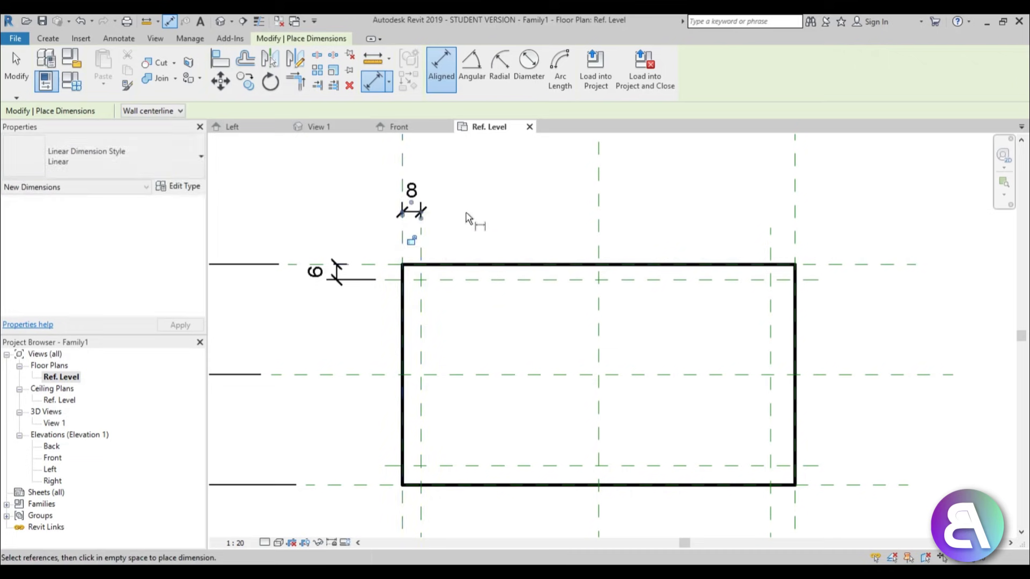
click(810, 257)
click(771, 232)
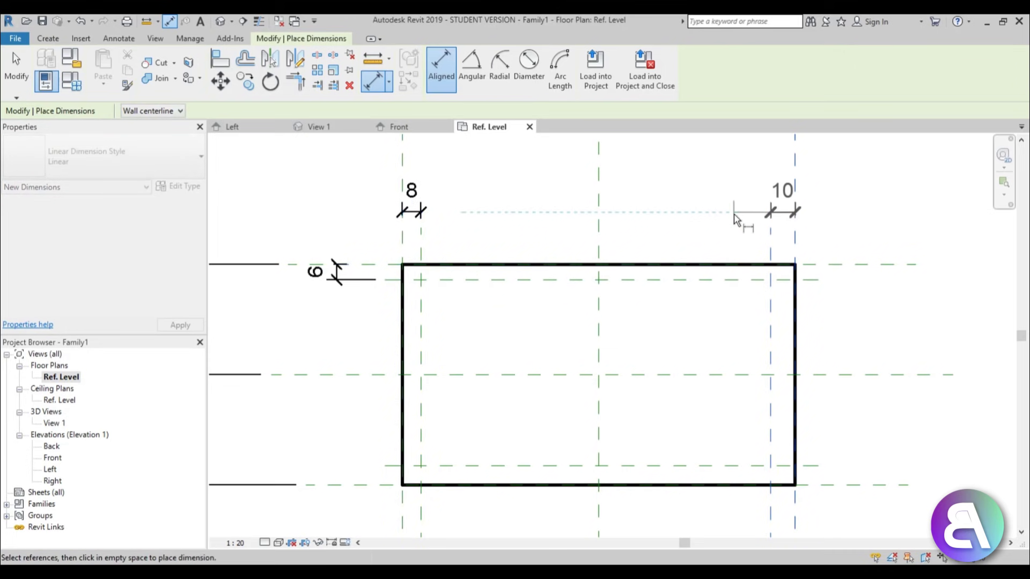
click(734, 220)
Dimension the bottom offset (8), then select the bottom 8 and top 6 dimensions.
middle_drag(626, 285, 621, 237)
click(576, 335)
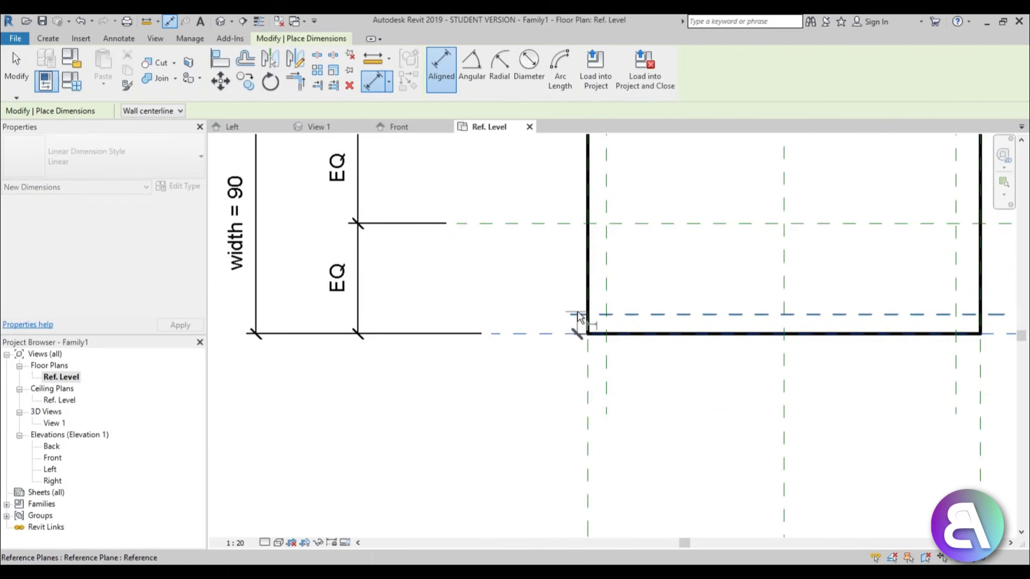
click(579, 316)
scroll(534, 354, down, 3)
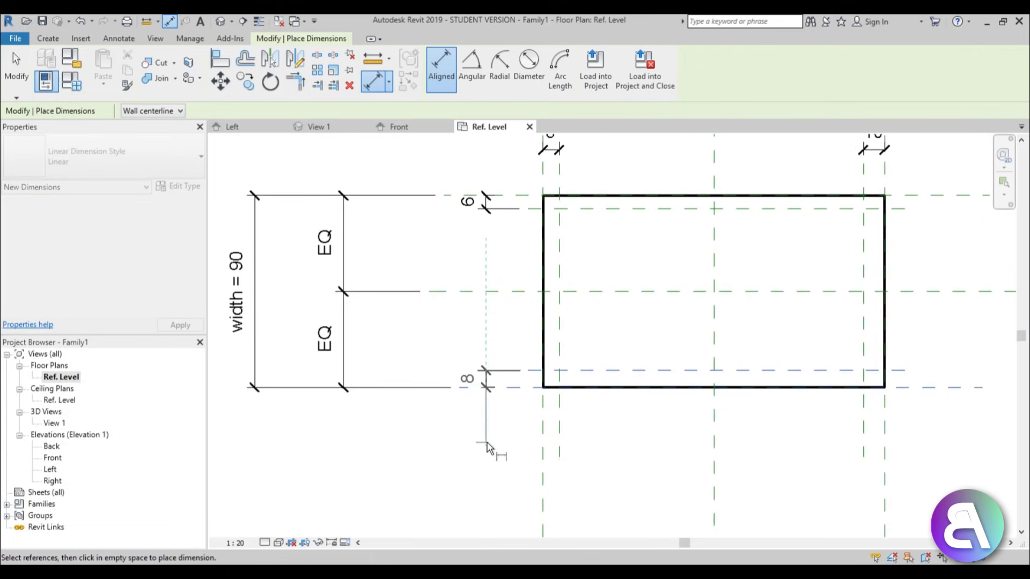
click(488, 448)
scroll(489, 423, down, 1)
key(Escape)
key(Escape)
scroll(375, 483, down, 2)
scroll(368, 460, up, 1)
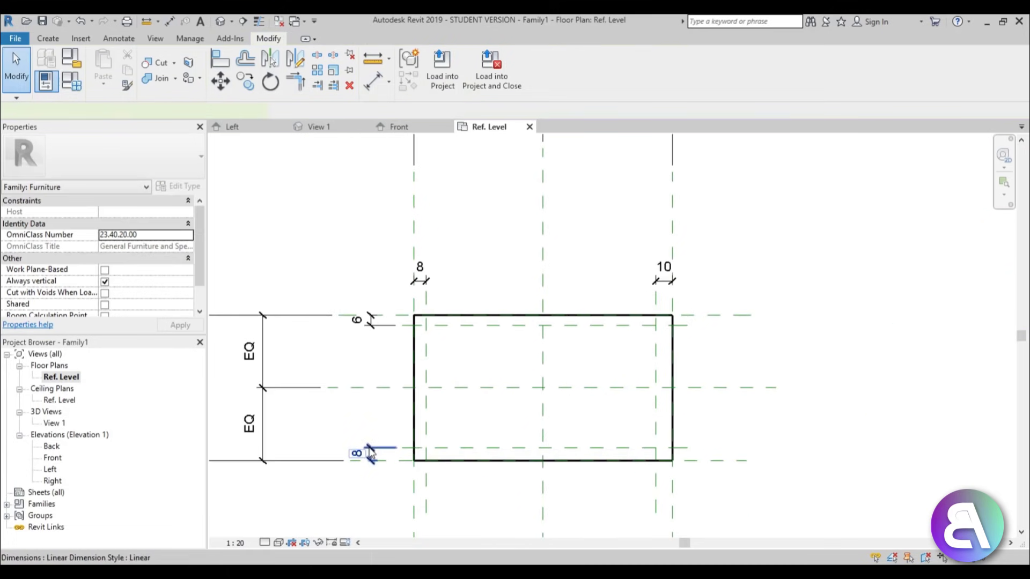
click(370, 454)
ctrl+click(357, 319)
Add the 8 and 10 dimensions to the selection and label all four with a new type parameter 'leg'.
ctrl+click(423, 273)
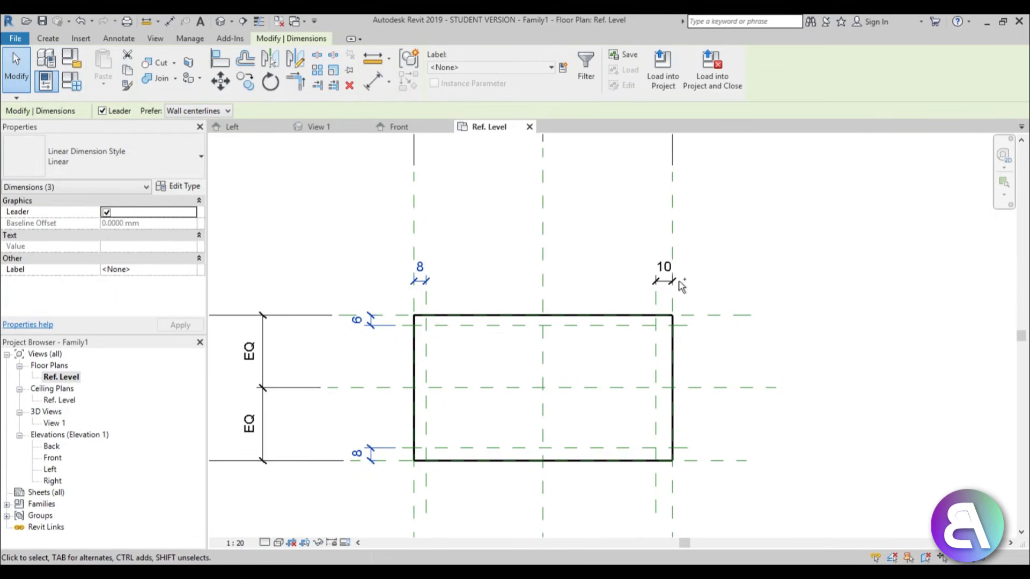
ctrl+click(677, 283)
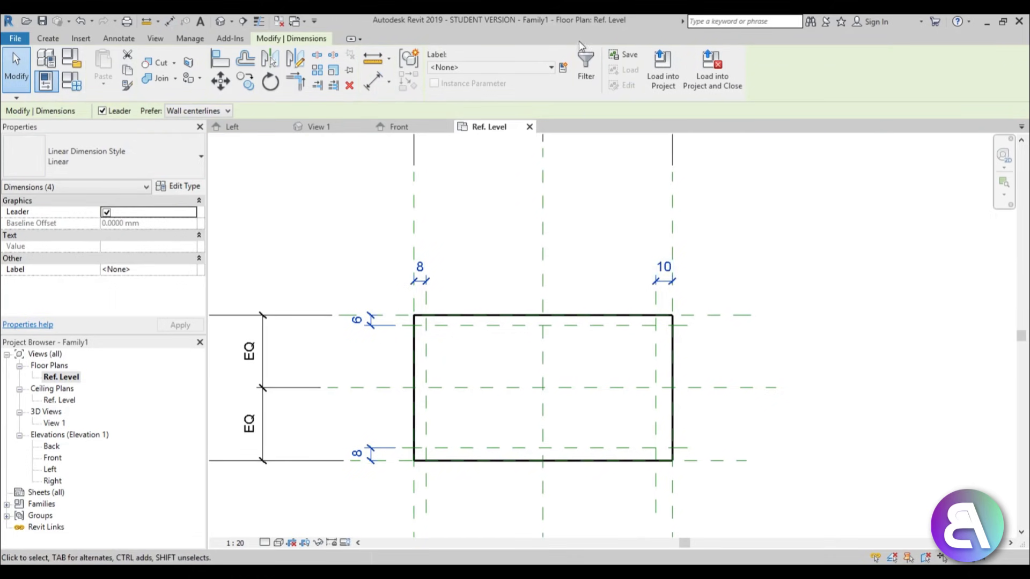
click(563, 71)
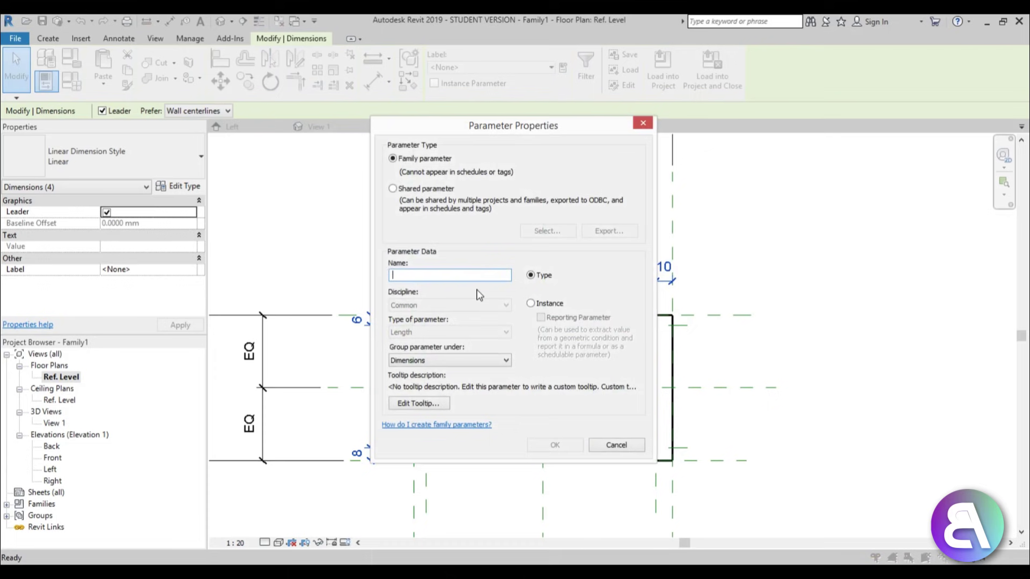
text(leg)
click(556, 445)
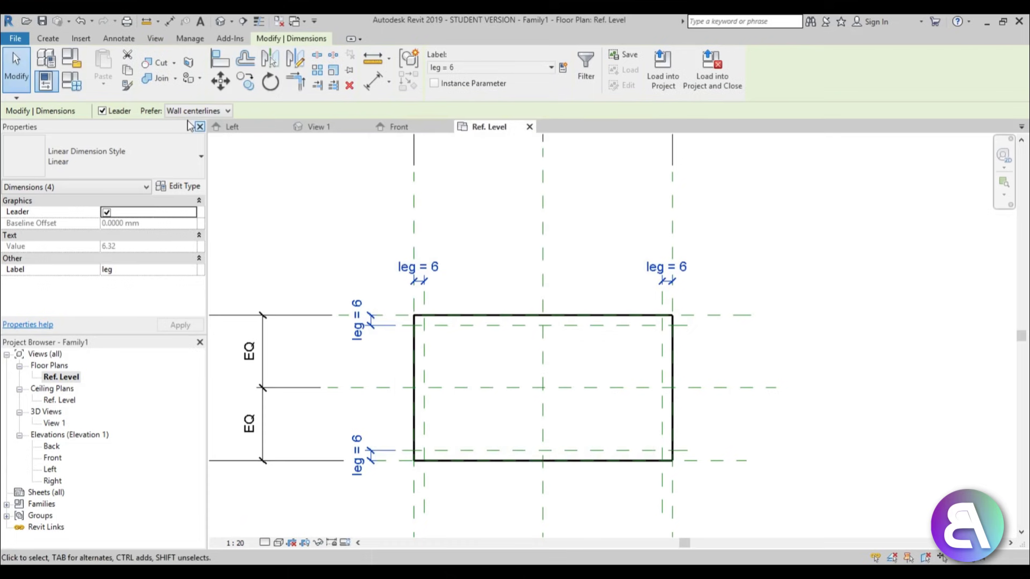
click(74, 86)
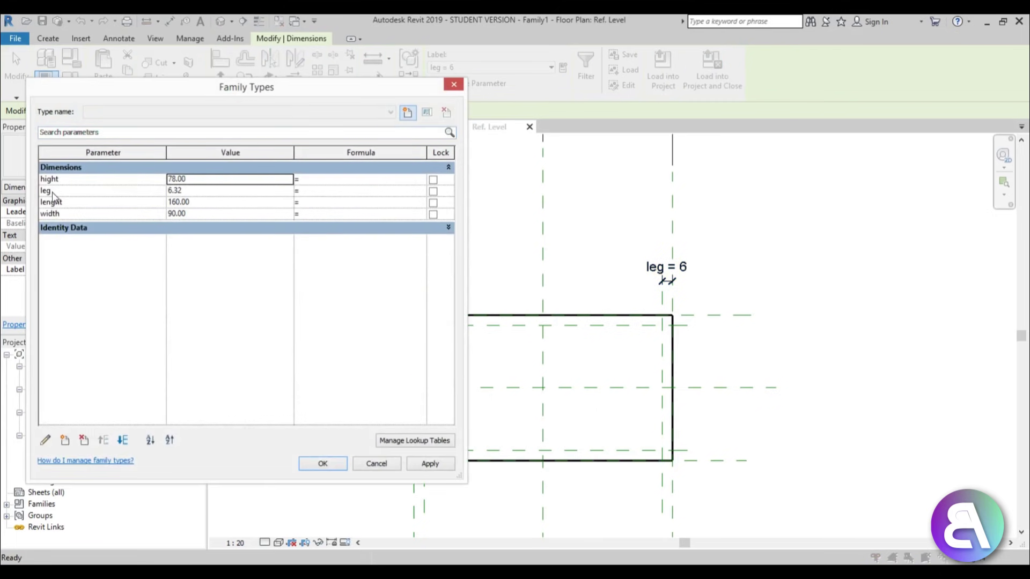
Set the leg parameter to 5 in Family Types and apply it to all four dimensions.
click(266, 191)
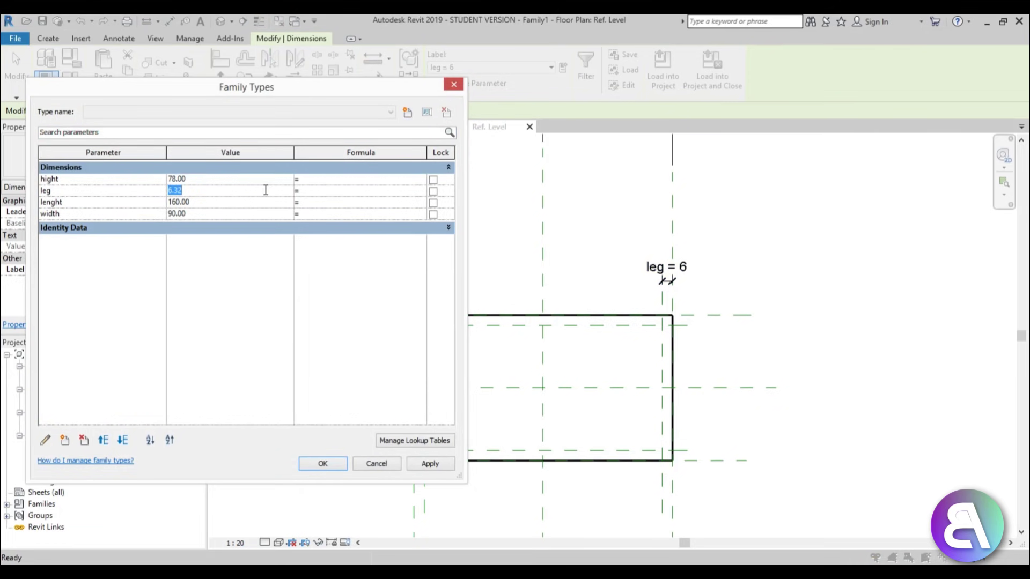
text(5)
key(Tab)
click(431, 463)
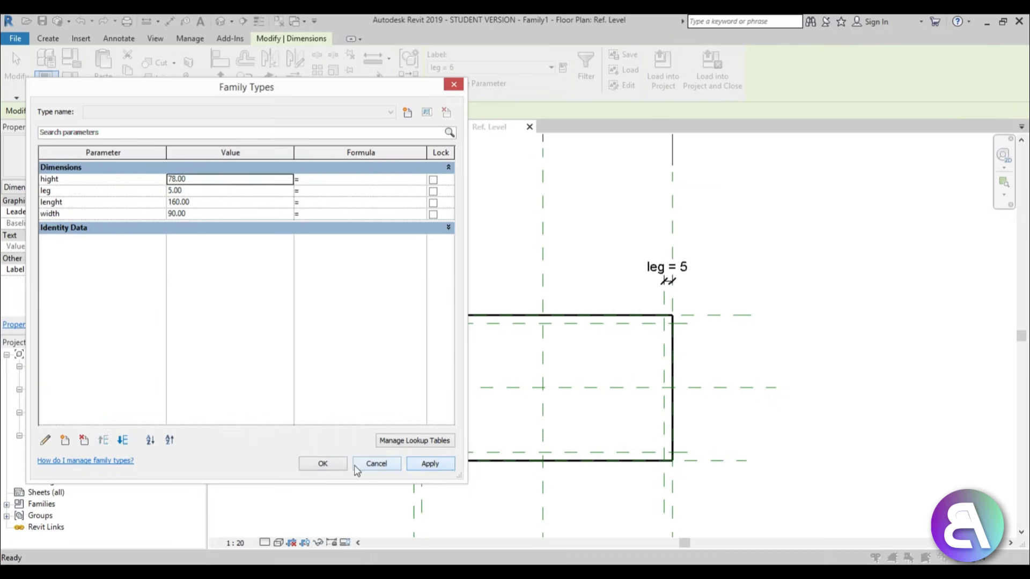
click(322, 464)
scroll(430, 330, up, 5)
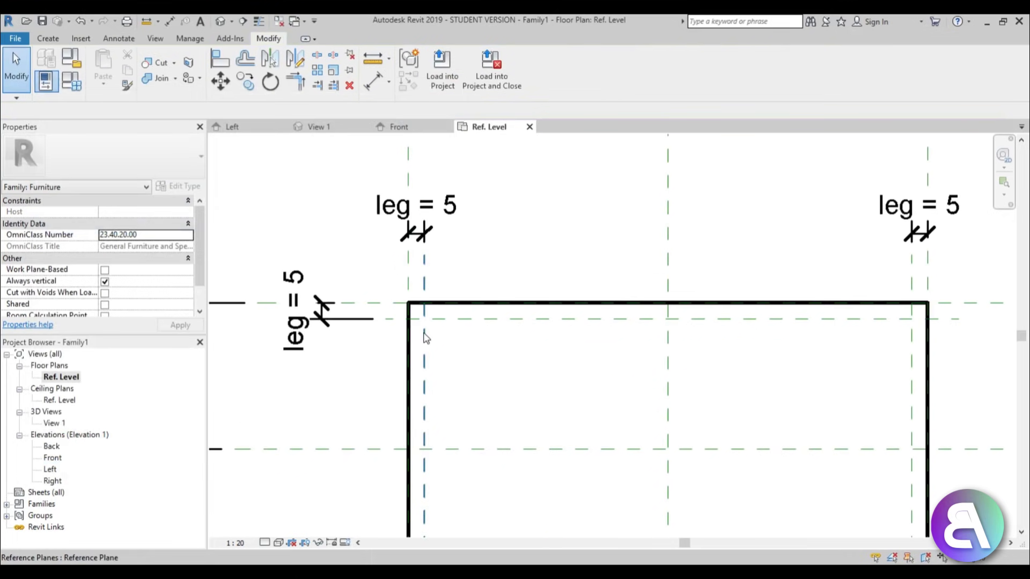
scroll(424, 338, down, 4)
scroll(451, 346, up, 2)
mouse_move(441, 330)
middle_down()
mouse_move(450, 328)
mouse_move(436, 316)
middle_up()
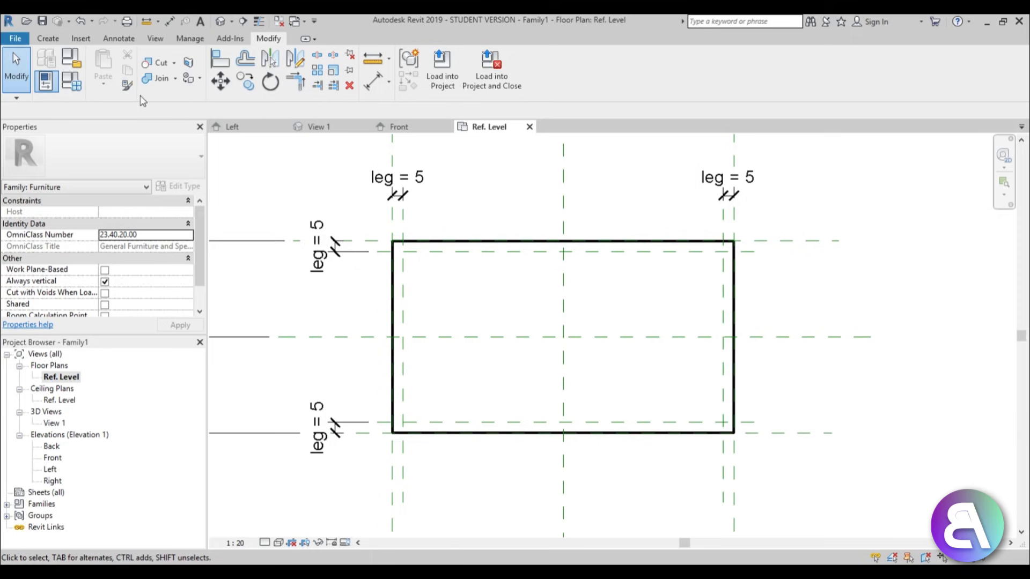
click(48, 38)
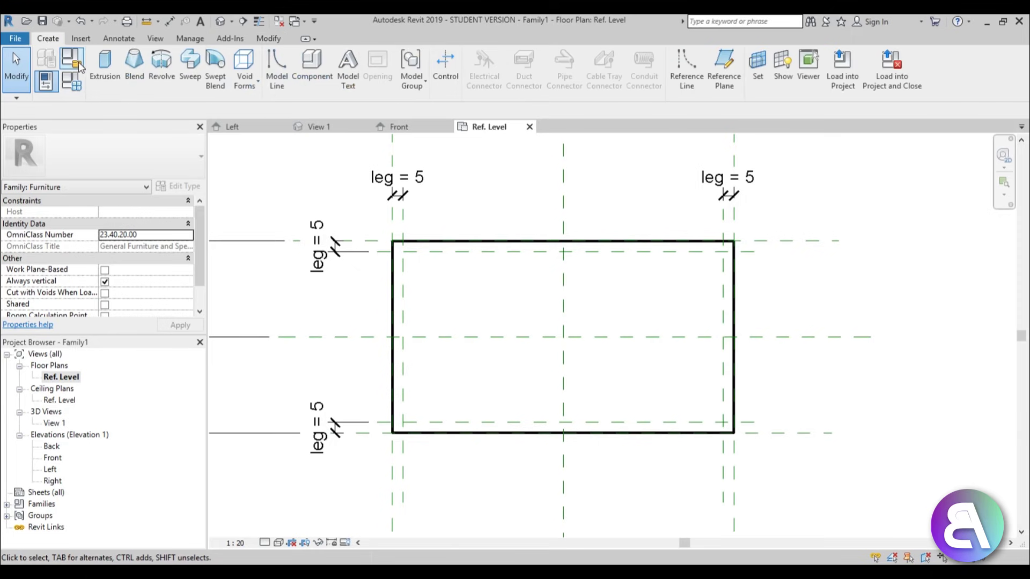
Start a new extrusion and sketch a small leg rectangle at the outline's top-left corner, with thin lines shown.
click(106, 75)
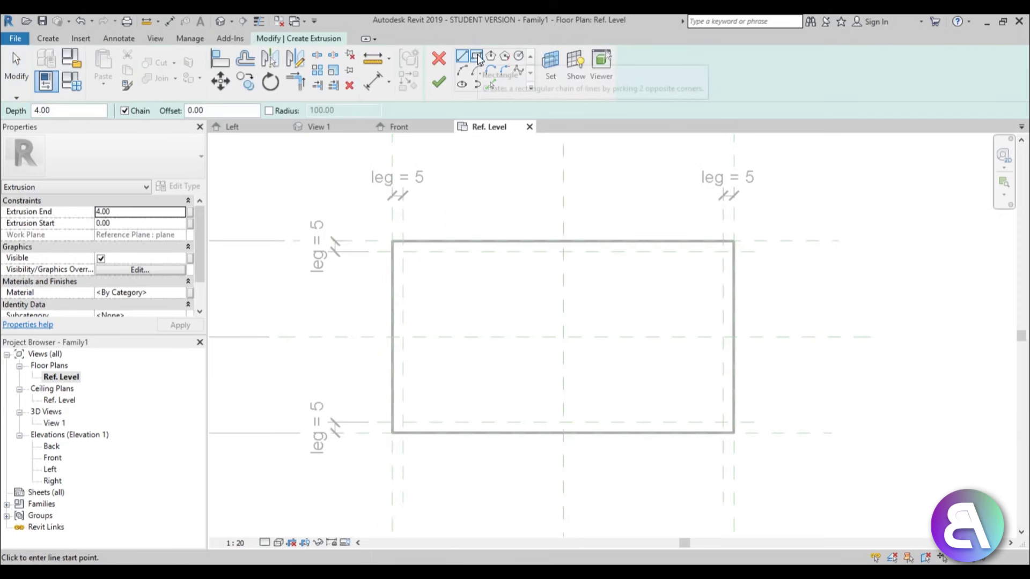
click(476, 55)
scroll(395, 236, up, 5)
scroll(396, 236, up, 2)
click(391, 218)
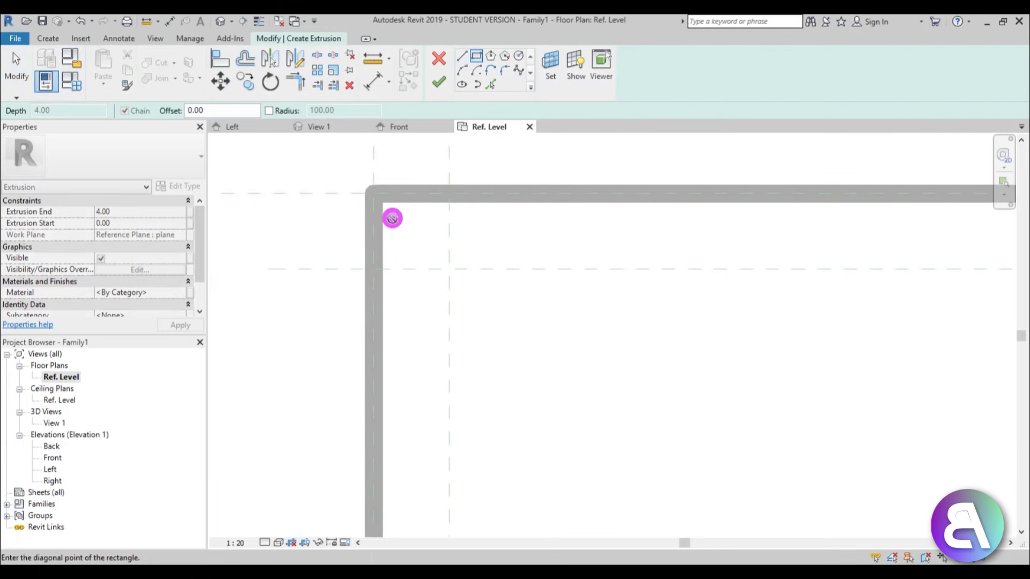
click(429, 255)
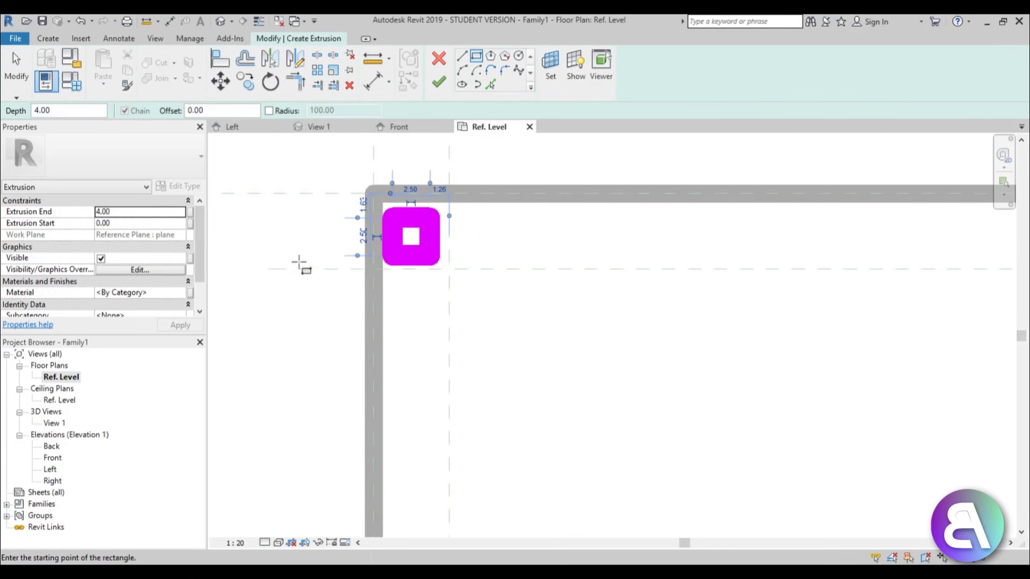
click(259, 21)
scroll(363, 173, up, 2)
key(Escape)
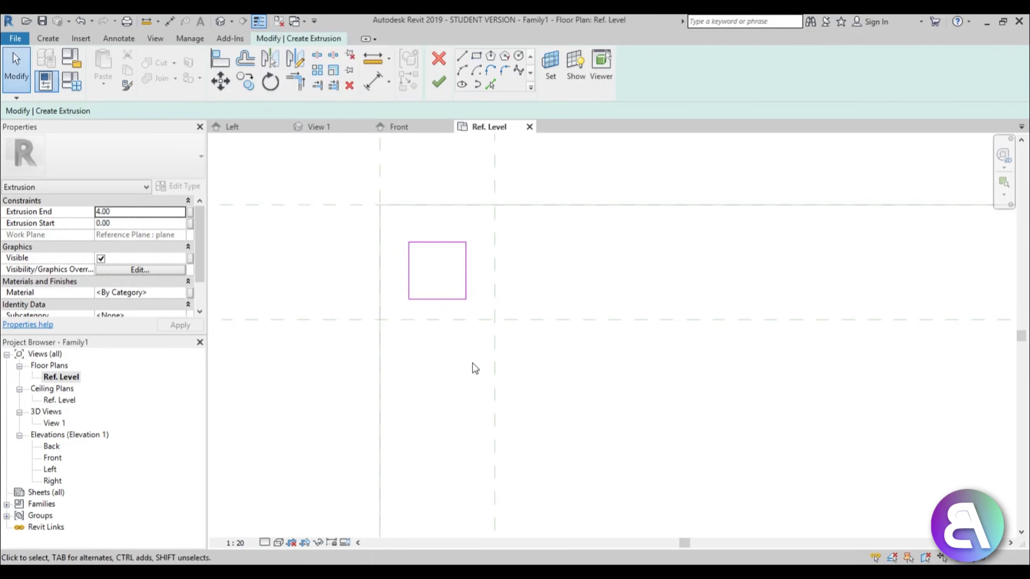
Align the leg rectangle's left and right edges to their reference planes.
key(a)
key(l)
click(380, 177)
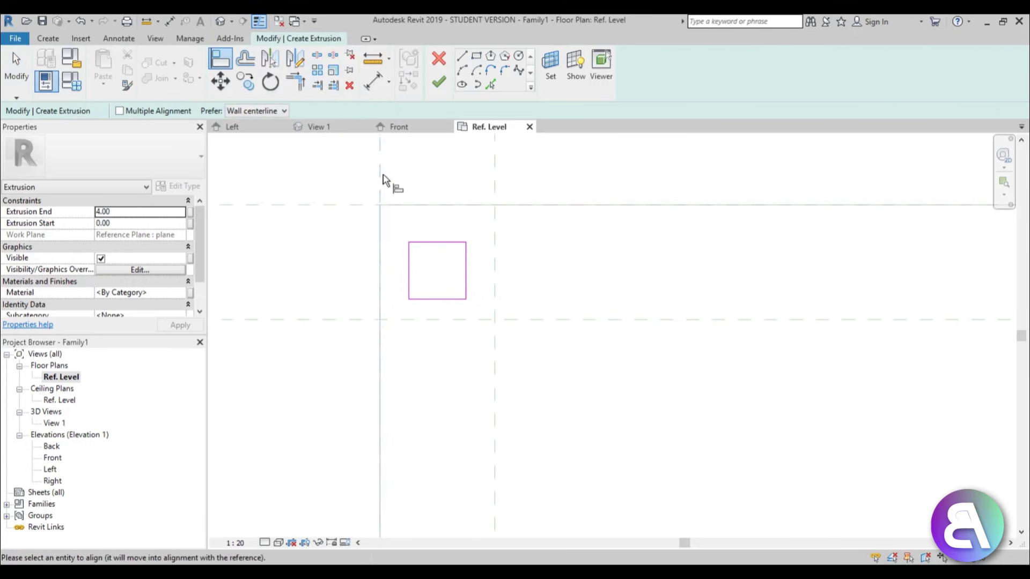
click(408, 279)
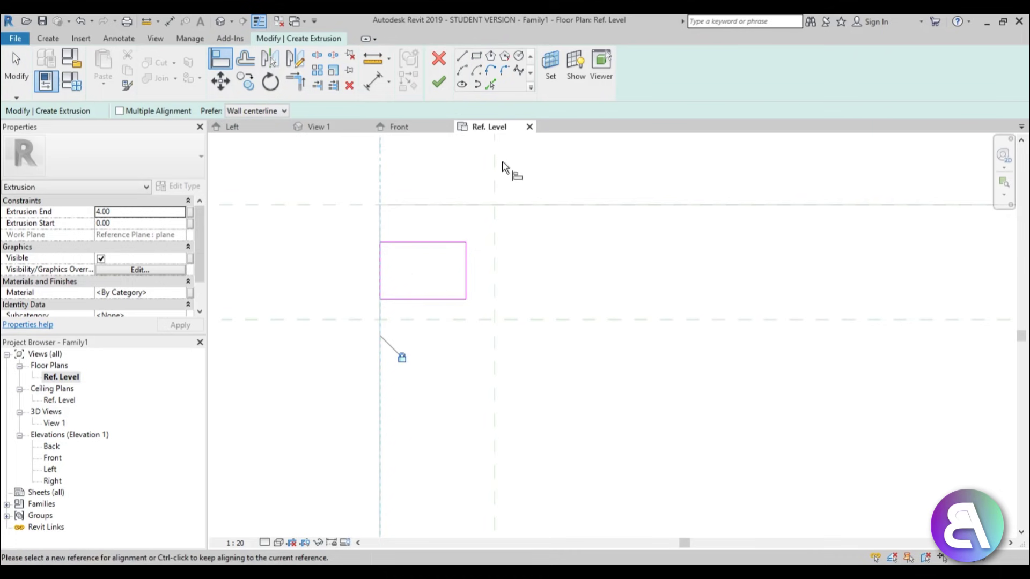
click(466, 277)
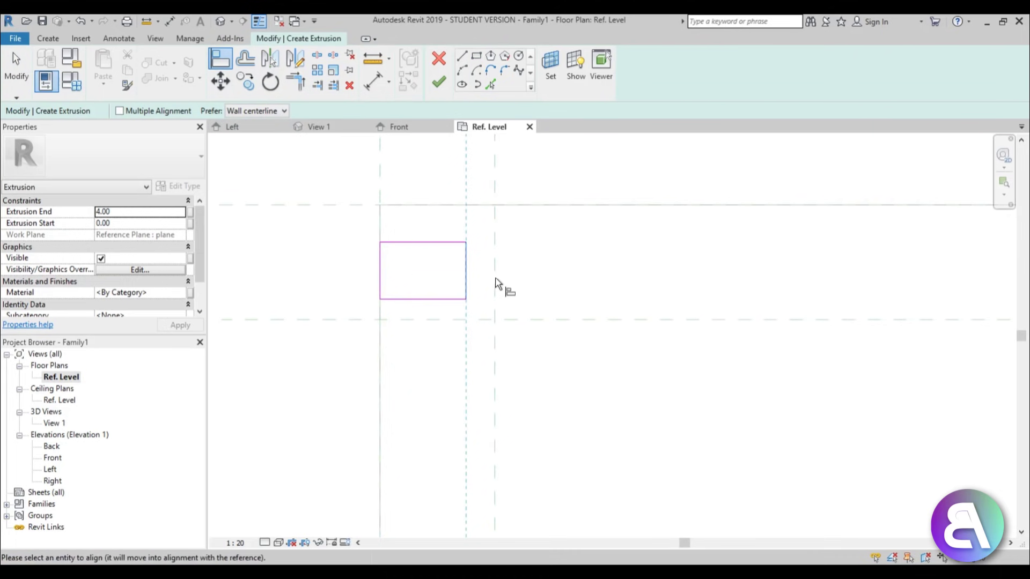
key(Escape)
click(494, 298)
click(467, 290)
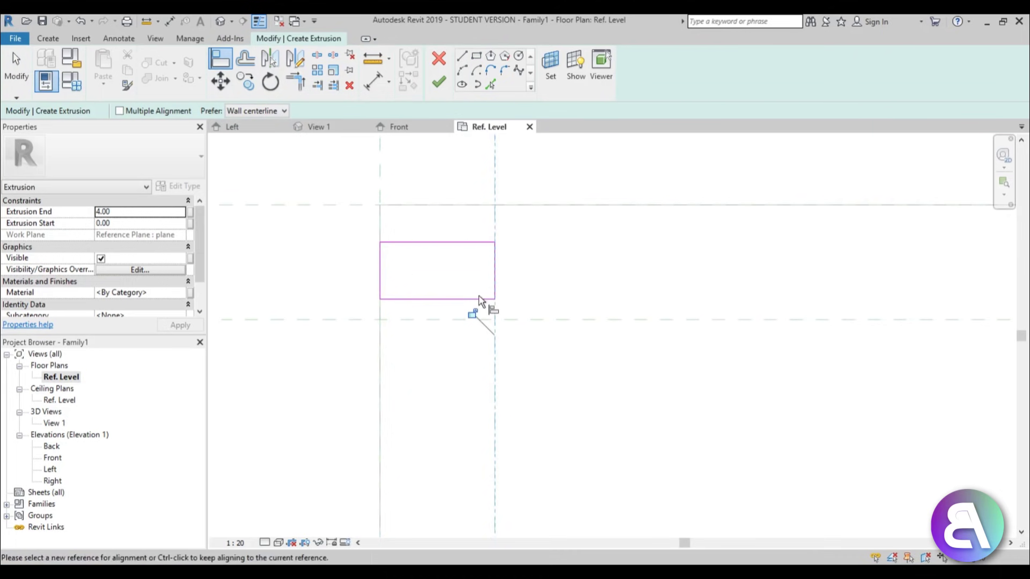
Align the leg rectangle's bottom and top edges to the horizontal reference planes.
click(443, 320)
click(443, 300)
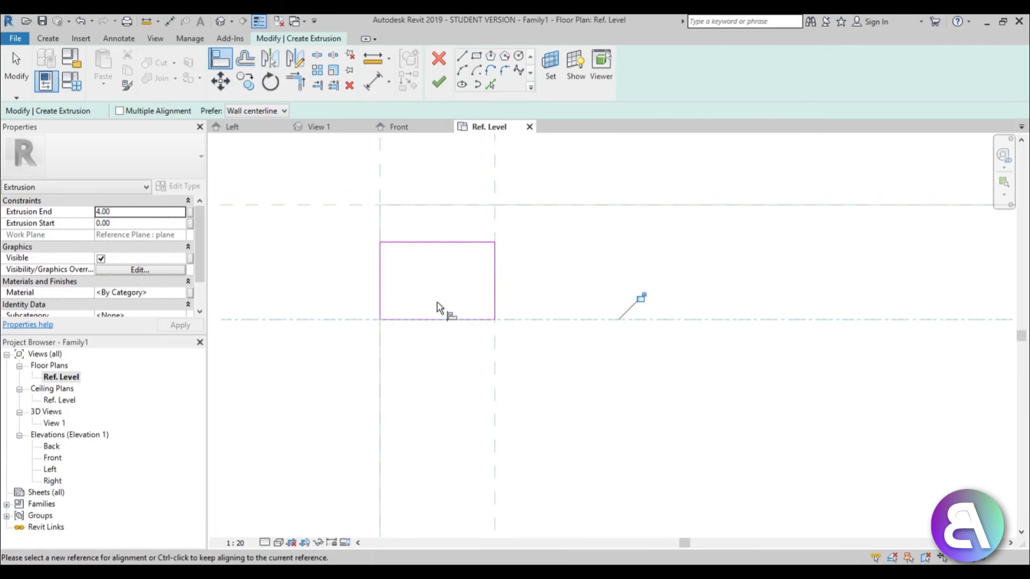
key(Escape)
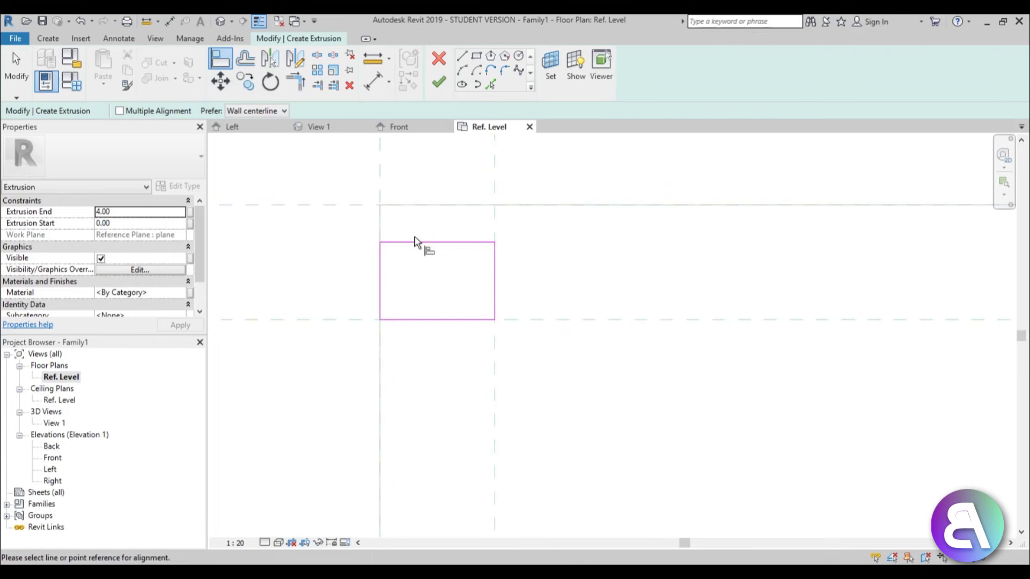
click(344, 204)
click(403, 242)
scroll(391, 246, down, 3)
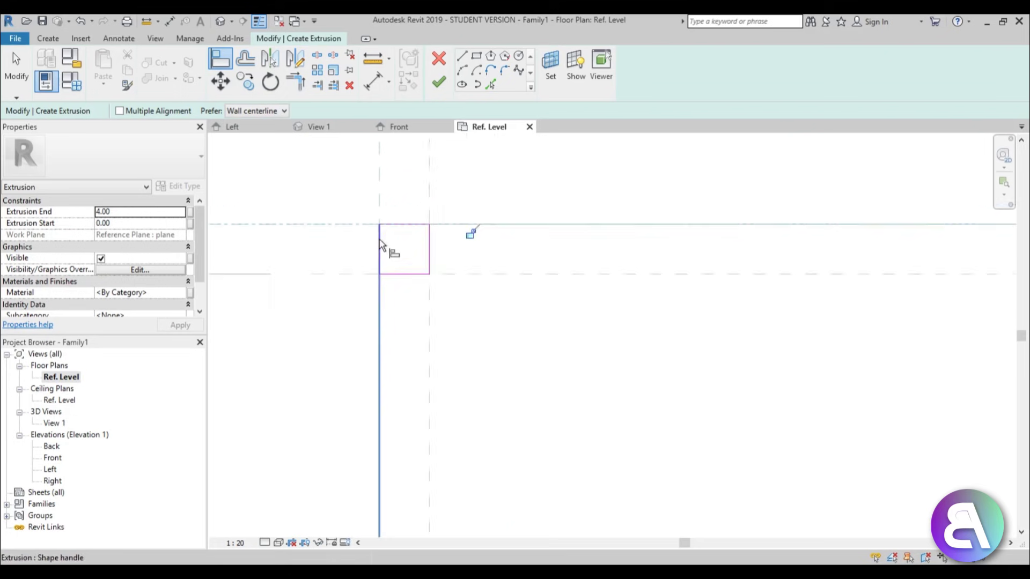
scroll(556, 361, down, 3)
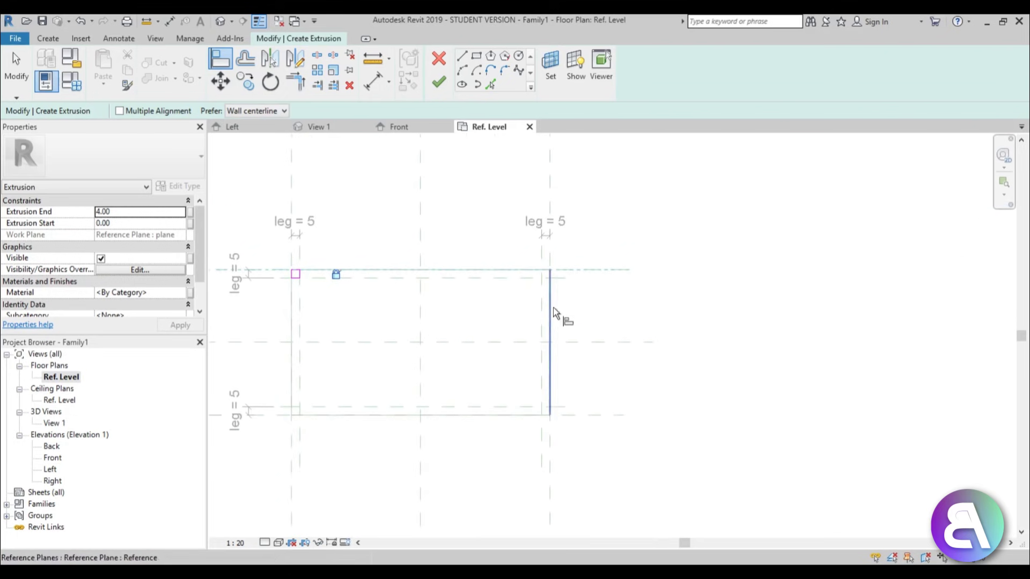
scroll(563, 317, up, 3)
scroll(520, 277, up, 4)
Draw a 5×5 leg square between reference-plane intersections and lock its edges to the planes.
click(476, 56)
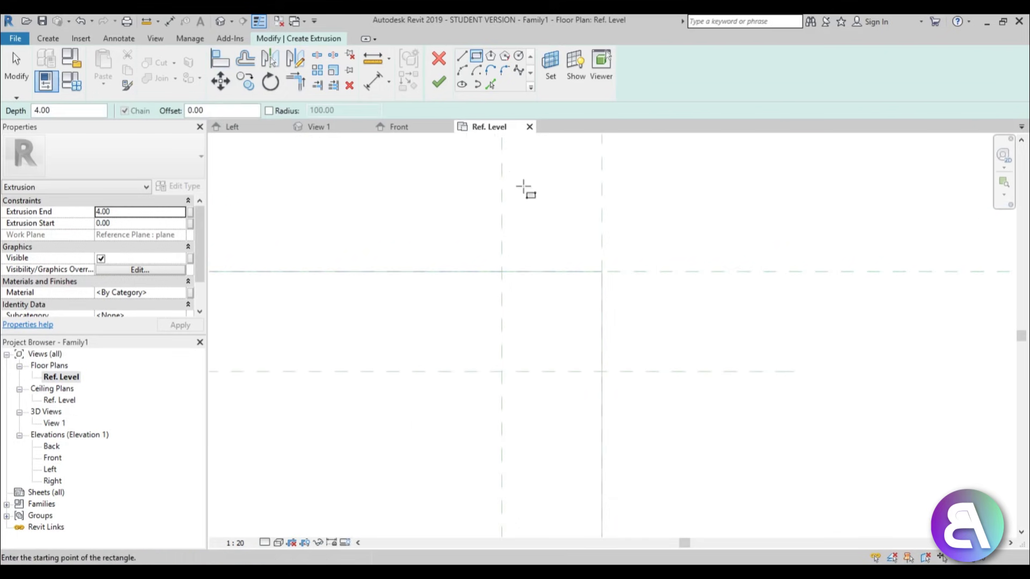
click(503, 272)
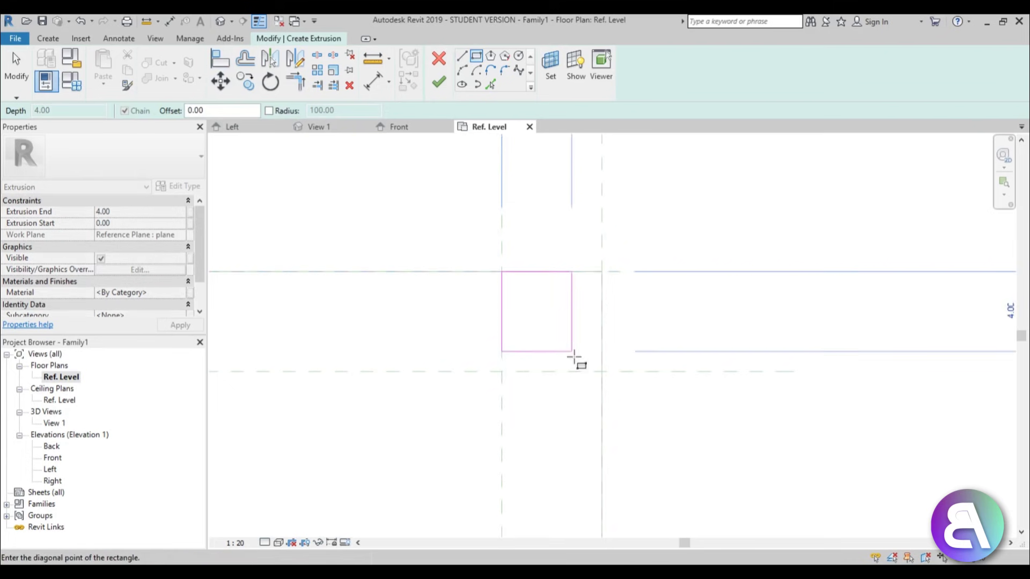
click(602, 371)
click(580, 313)
click(590, 293)
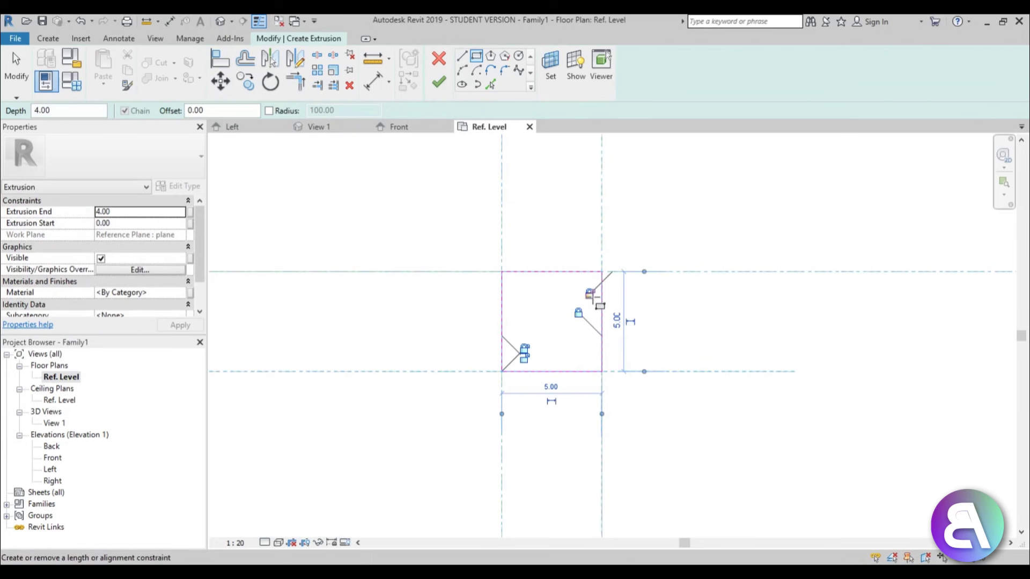
scroll(537, 359, up, 3)
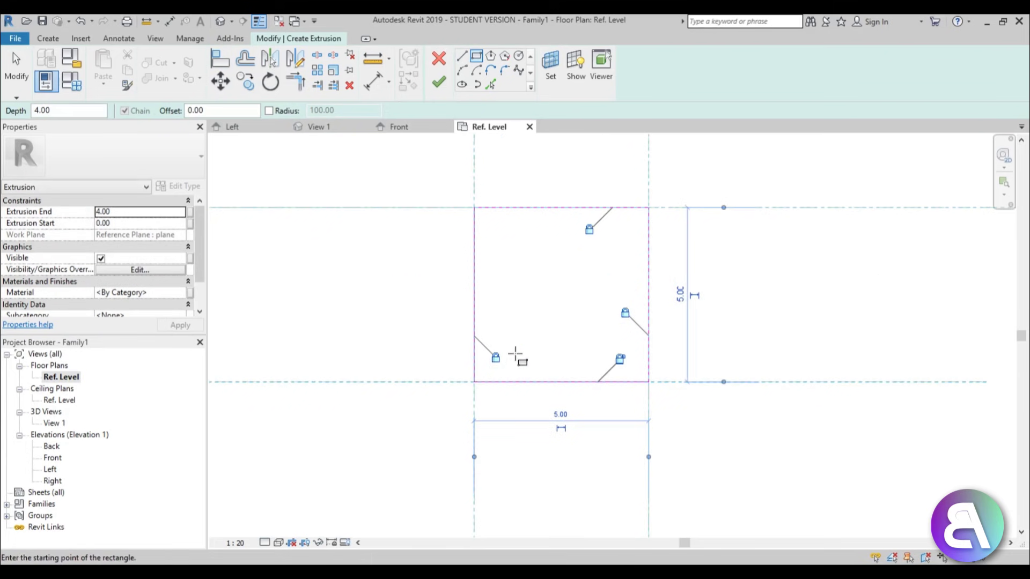
scroll(499, 361, up, 5)
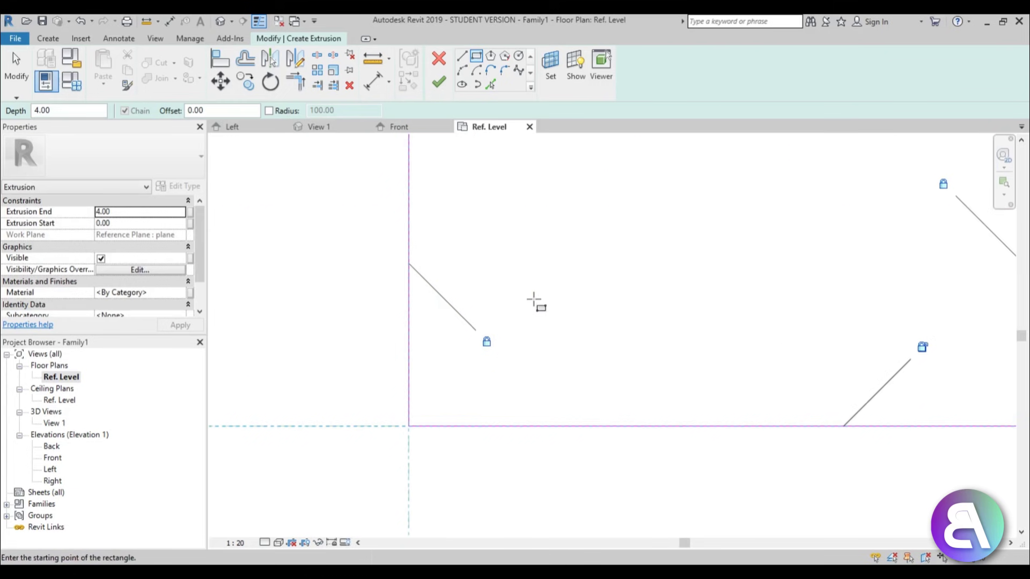
scroll(912, 343, up, 5)
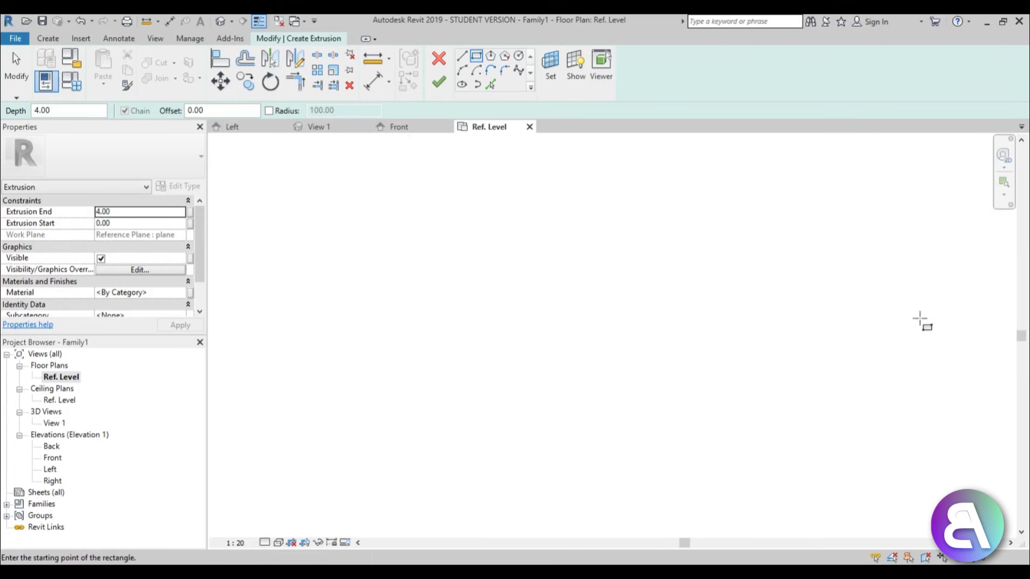
scroll(567, 327, down, 6)
key(Escape)
key(Escape)
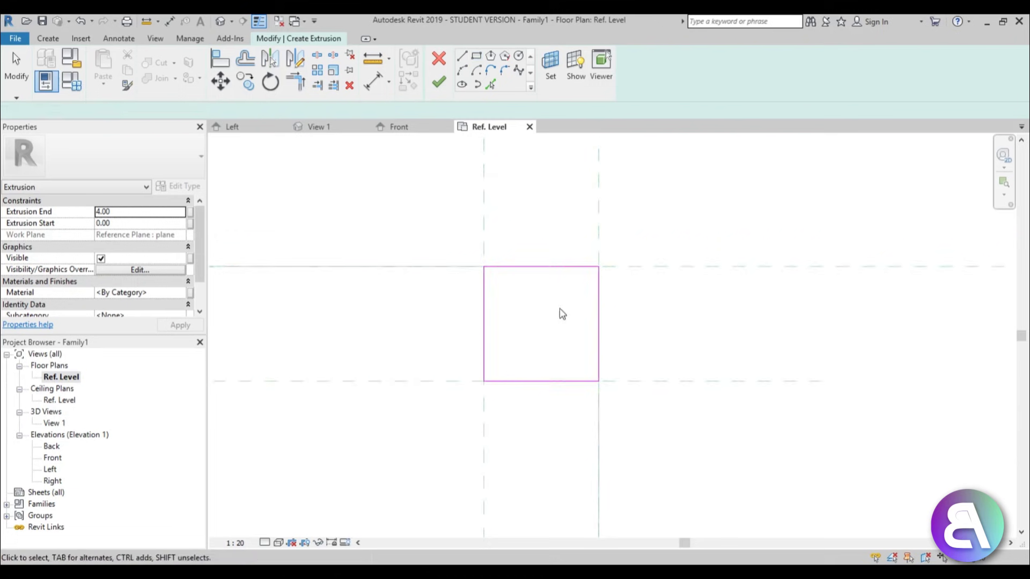
Draw the next 5×5 leg square at another table corner.
click(481, 60)
scroll(609, 453, up, 6)
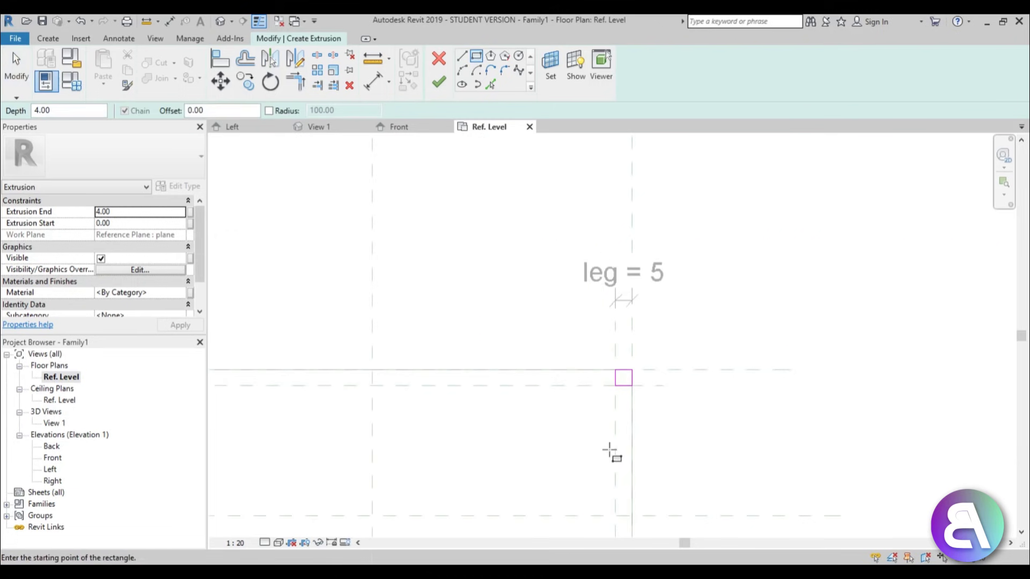
scroll(397, 365, down, 3)
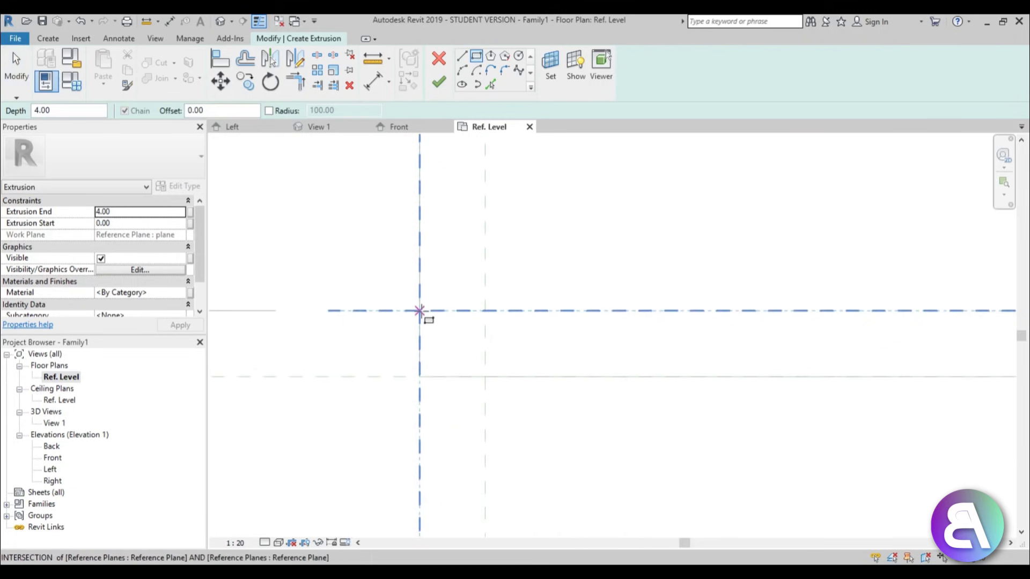
click(419, 310)
click(483, 376)
scroll(466, 357, up, 4)
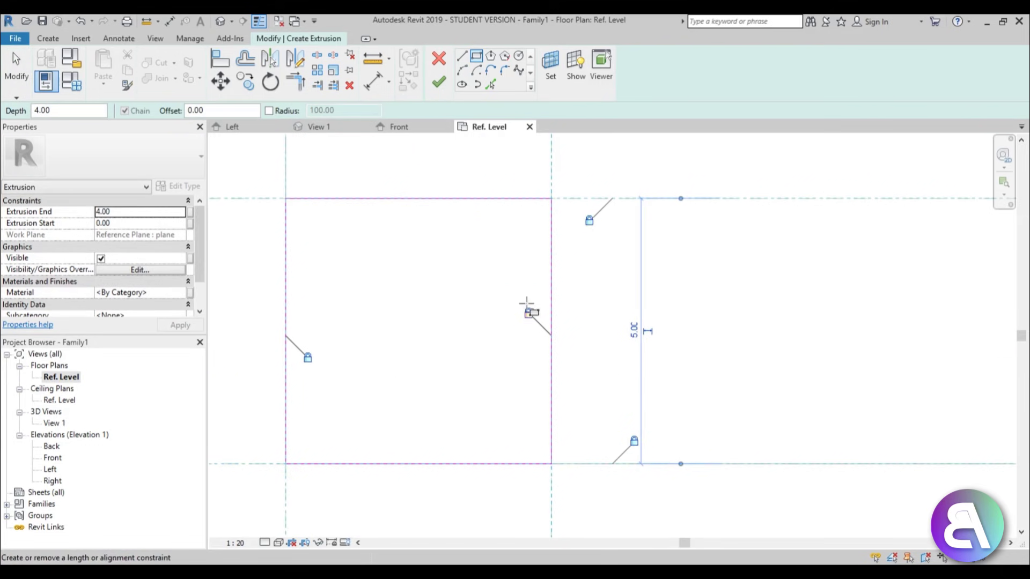
scroll(395, 324, down, 3)
scroll(471, 390, down, 3)
scroll(264, 426, up, 2)
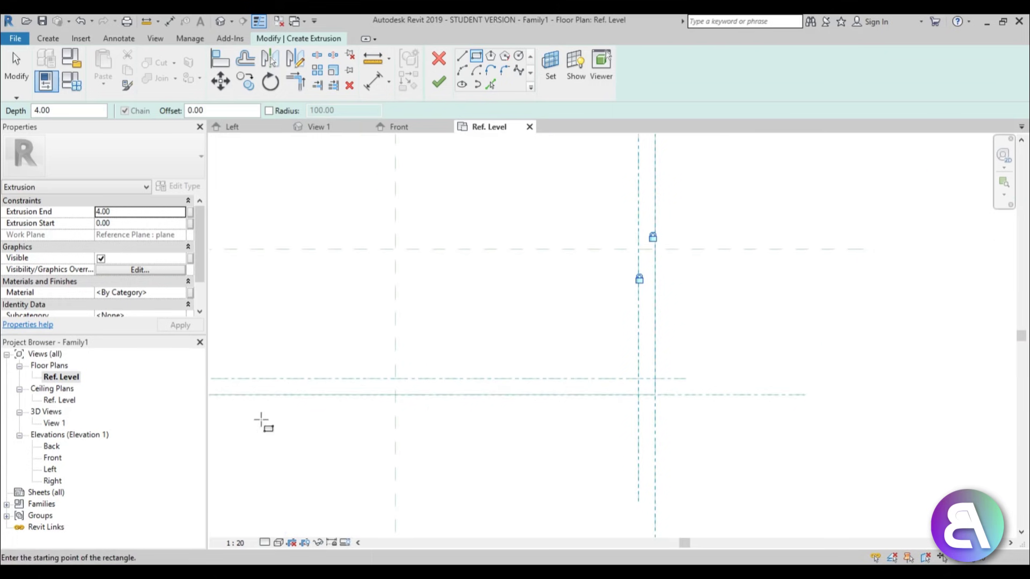
scroll(578, 350, up, 2)
Draw one more 5×5 leg square between the reference planes and end the Rectangle tool.
click(568, 353)
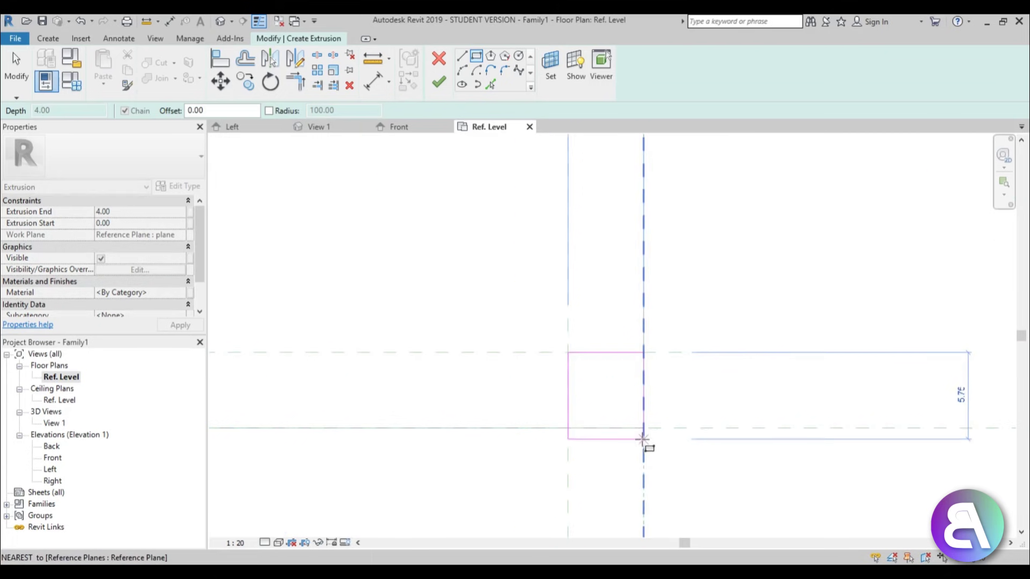
click(639, 436)
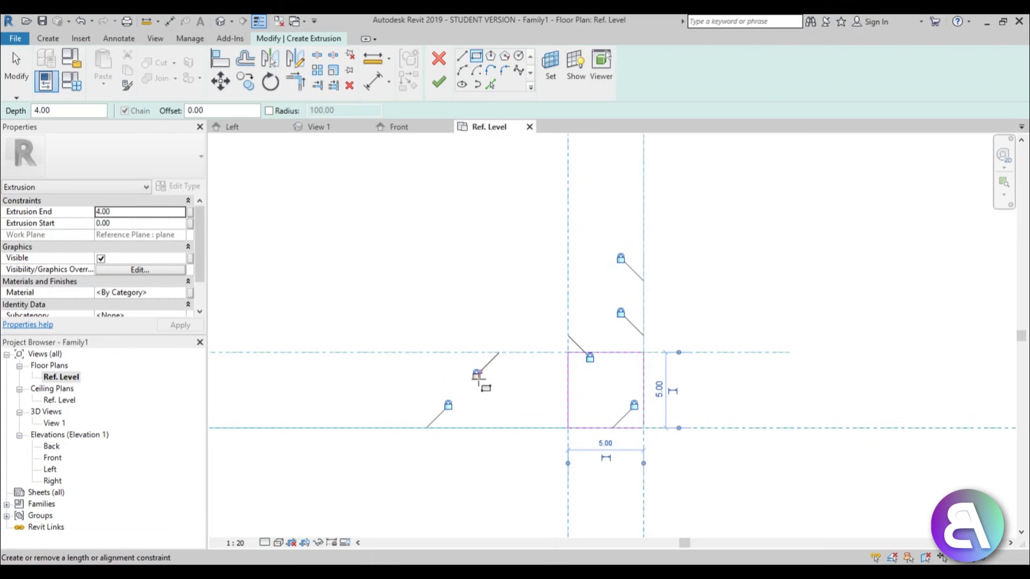
scroll(627, 418, up, 3)
scroll(626, 437, up, 2)
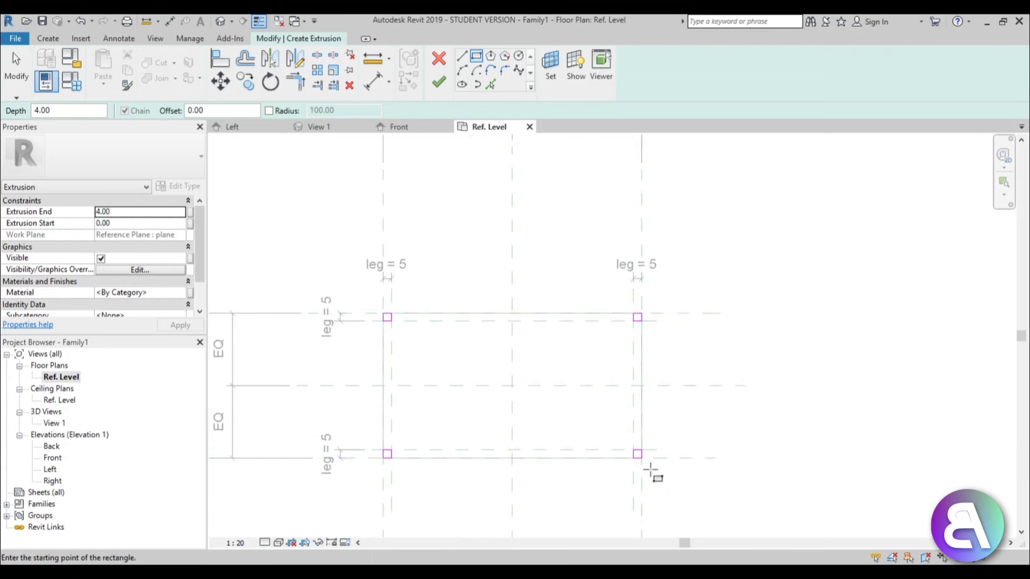
key(Escape)
key(Escape)
Finish the leg extrusion and, in Front elevation, stretch it from Ref. Level to just under the top (-78 to -4).
click(439, 82)
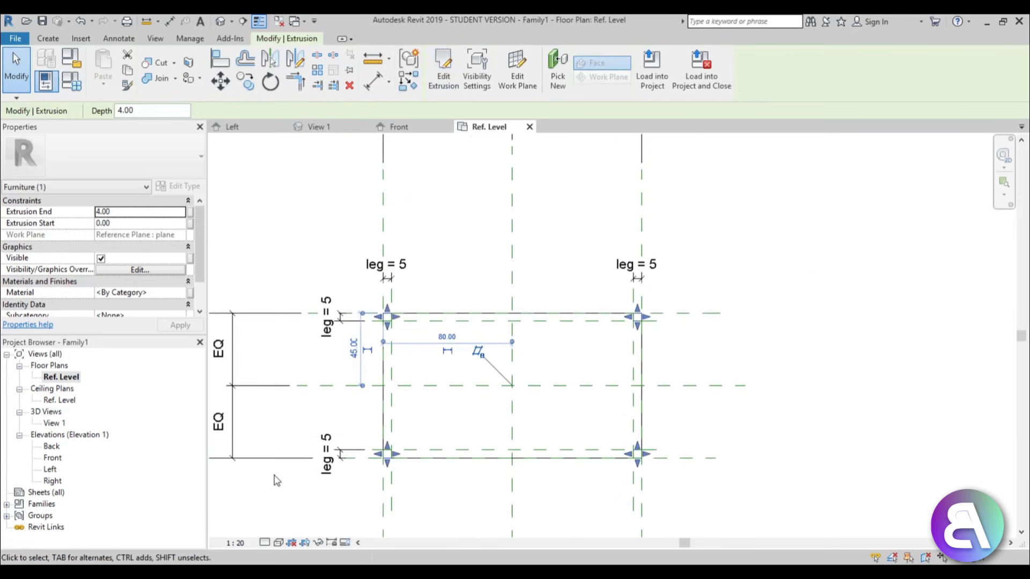
double_click(53, 458)
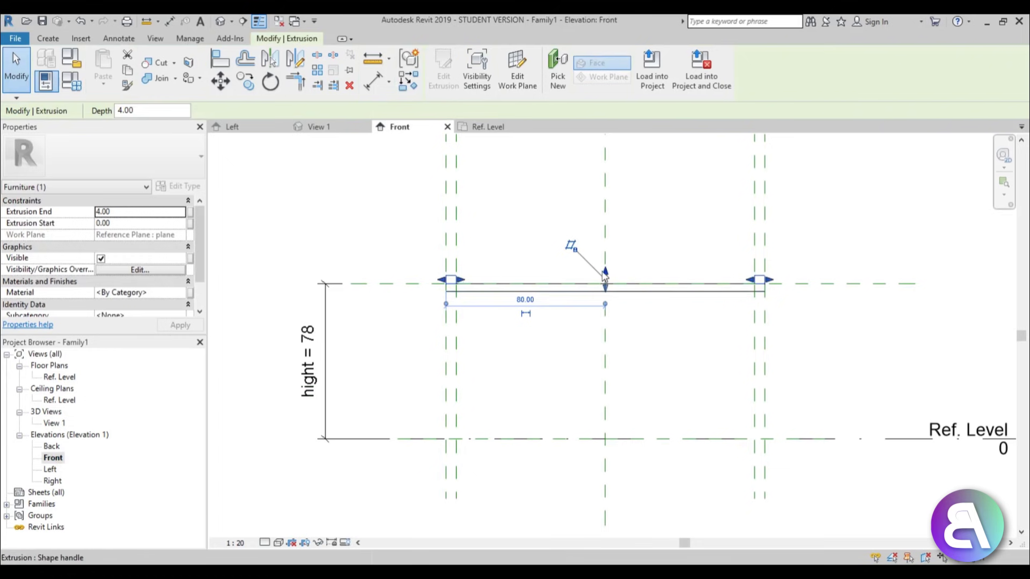
drag(606, 290, 604, 443)
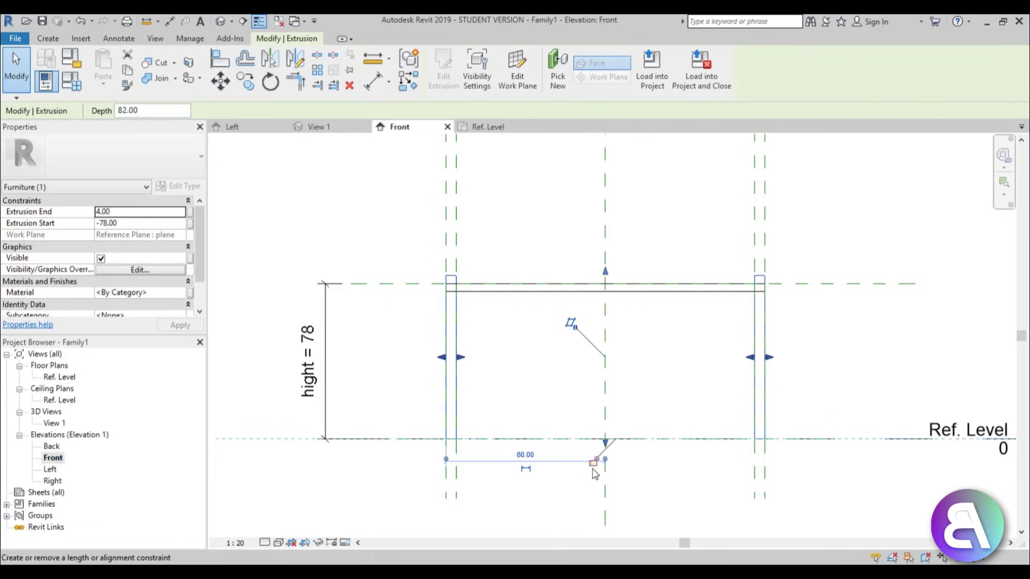
drag(606, 273, 605, 293)
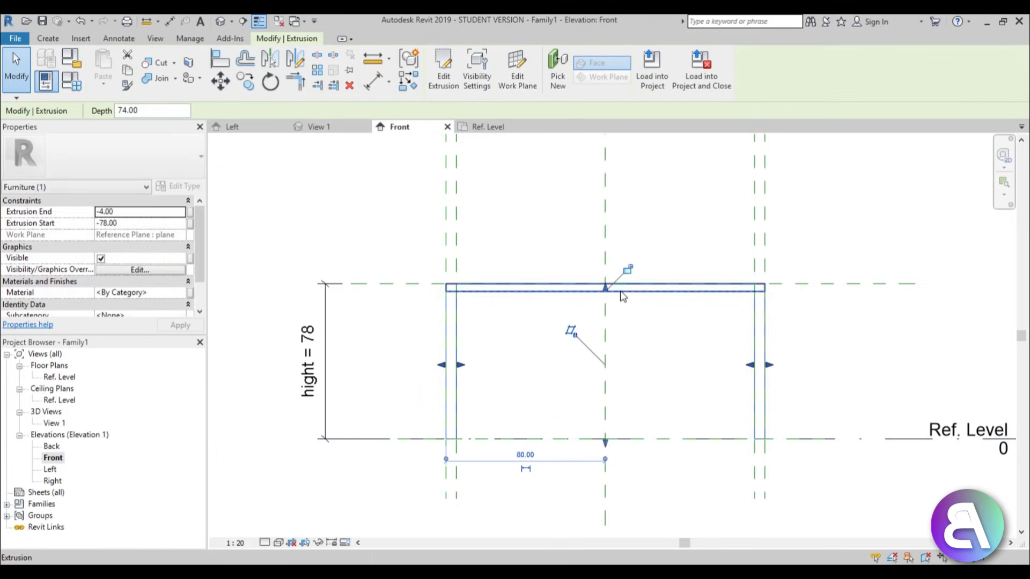
scroll(620, 298, up, 4)
scroll(400, 292, down, 2)
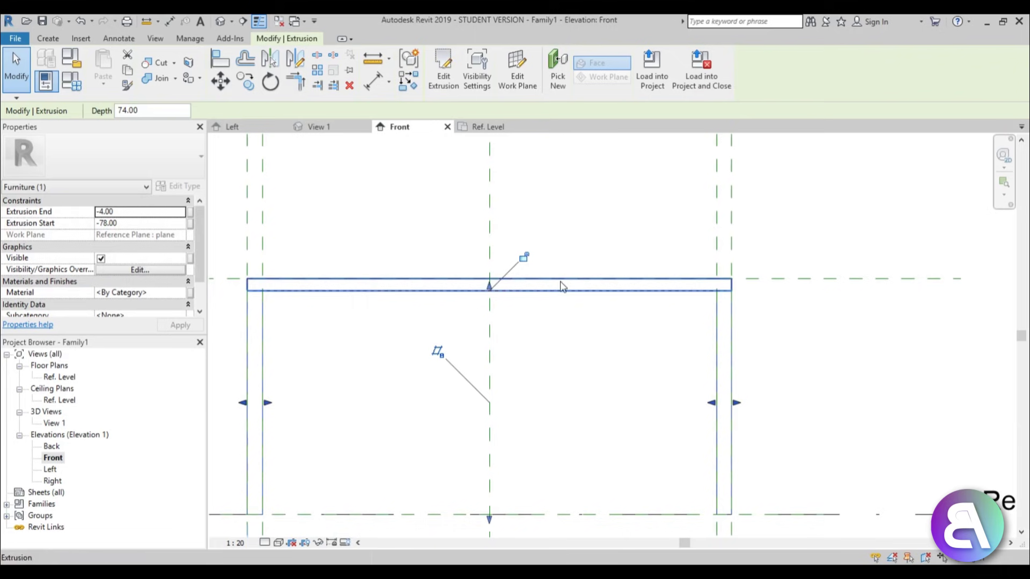
Open the default 3D view of the table and orbit it to a new angle.
click(576, 356)
click(220, 20)
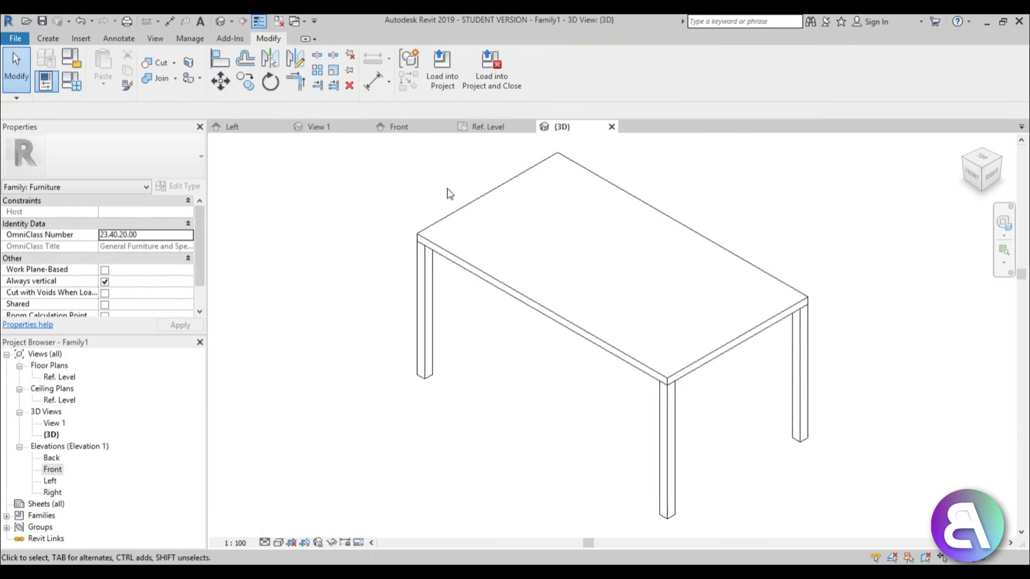
shift+middle_drag(608, 311, 558, 259)
scroll(582, 284, up, 5)
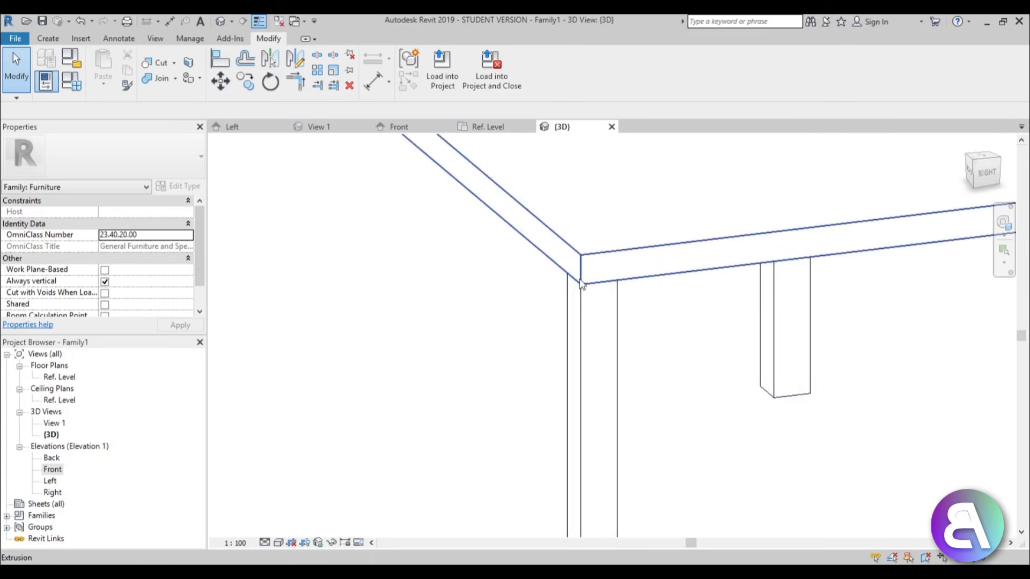
scroll(586, 289, up, 4)
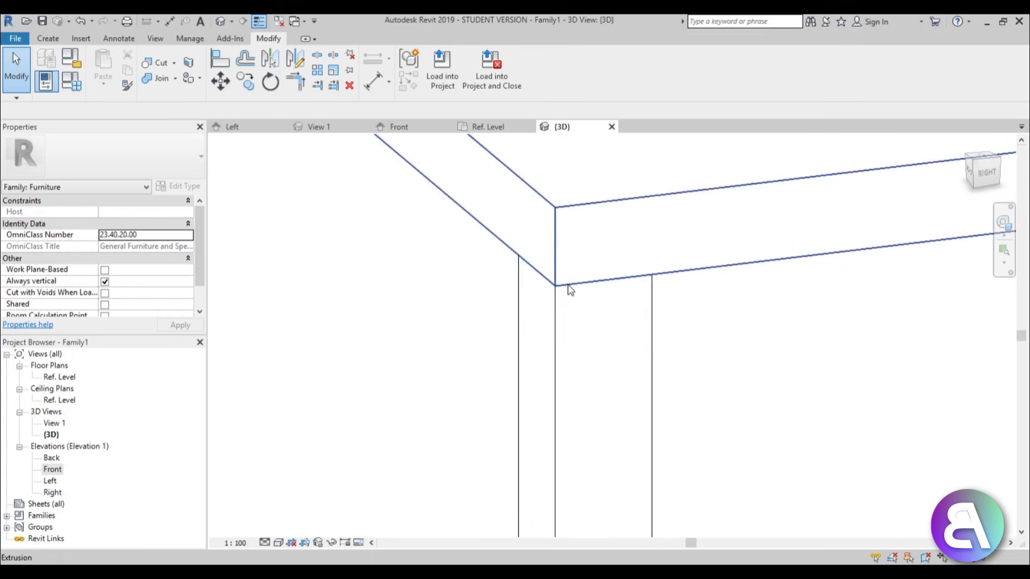
Join the table top and the legs into one solid with Join Geometry.
click(155, 78)
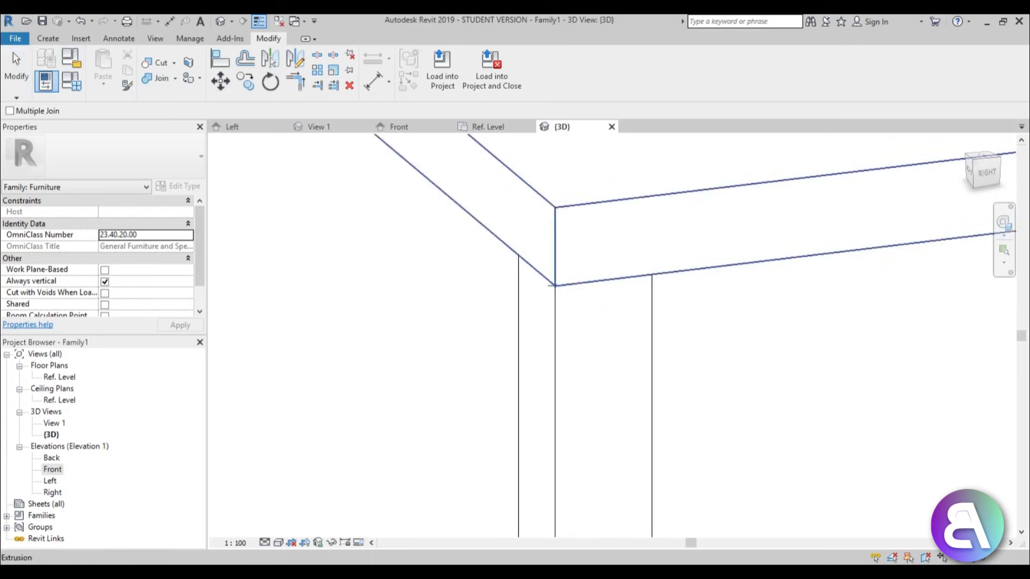
click(656, 280)
click(656, 280)
scroll(655, 280, down, 6)
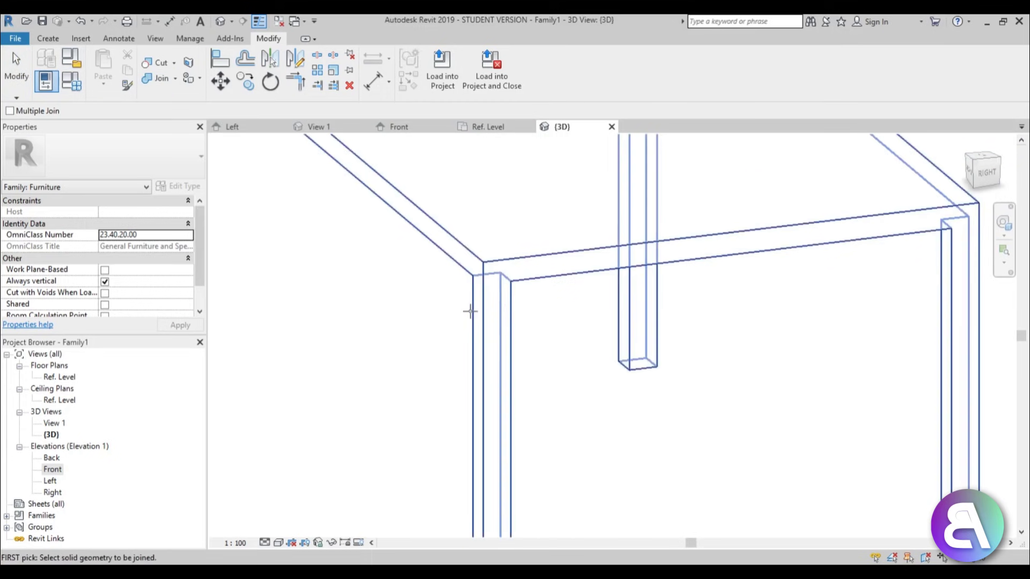
mouse_move(421, 373)
shift+middle_down()
mouse_move(336, 365)
mouse_move(395, 312)
mouse_move(533, 315)
mouse_move(408, 375)
shift+middle_up()
click(18, 69)
scroll(538, 340, down, 5)
Orbit and pan the 3D view so the whole table is visible.
shift+middle_drag(539, 341, 508, 361)
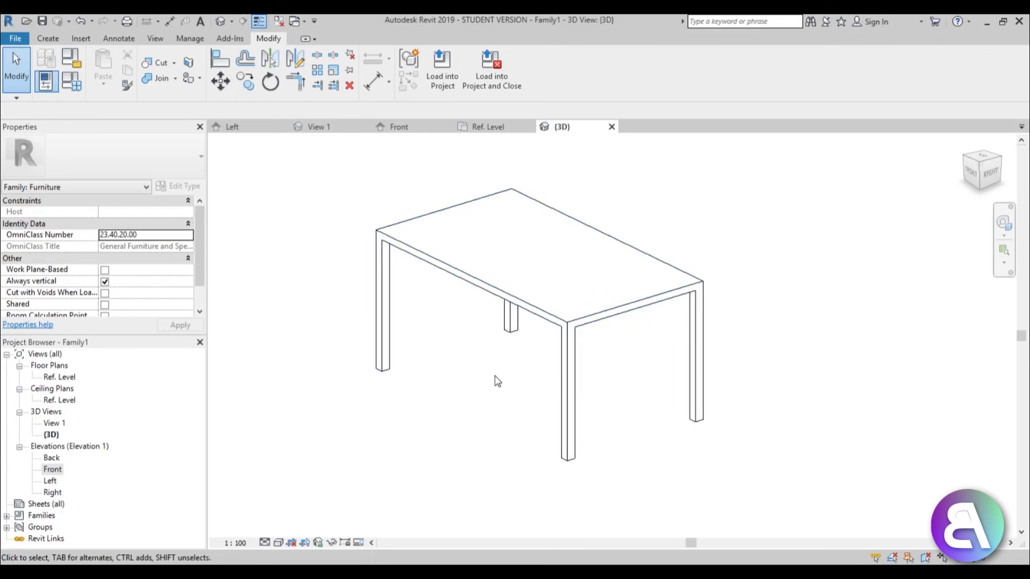
mouse_move(497, 380)
middle_down()
mouse_move(526, 388)
mouse_move(517, 382)
middle_up()
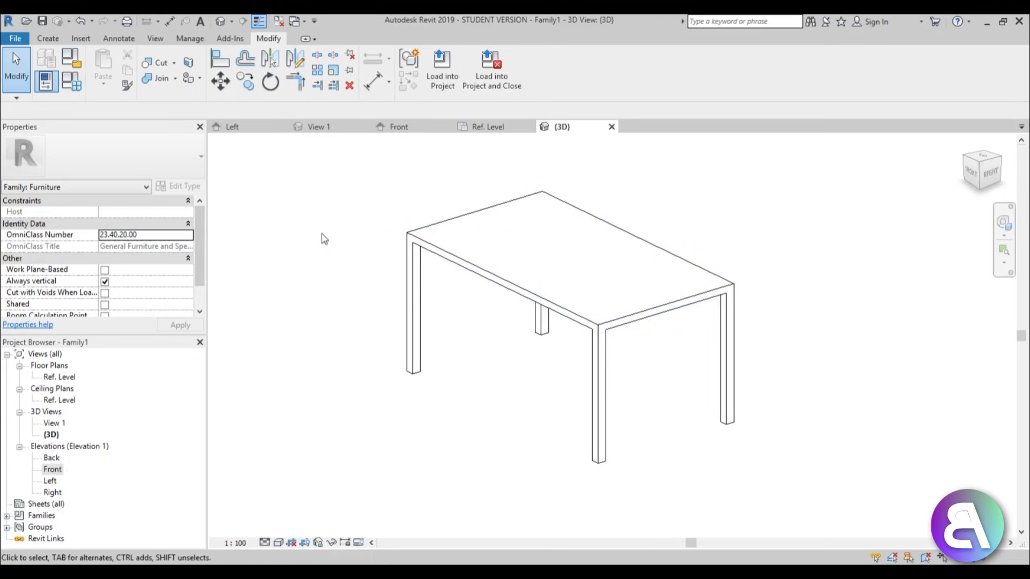
middle_drag(483, 322, 691, 329)
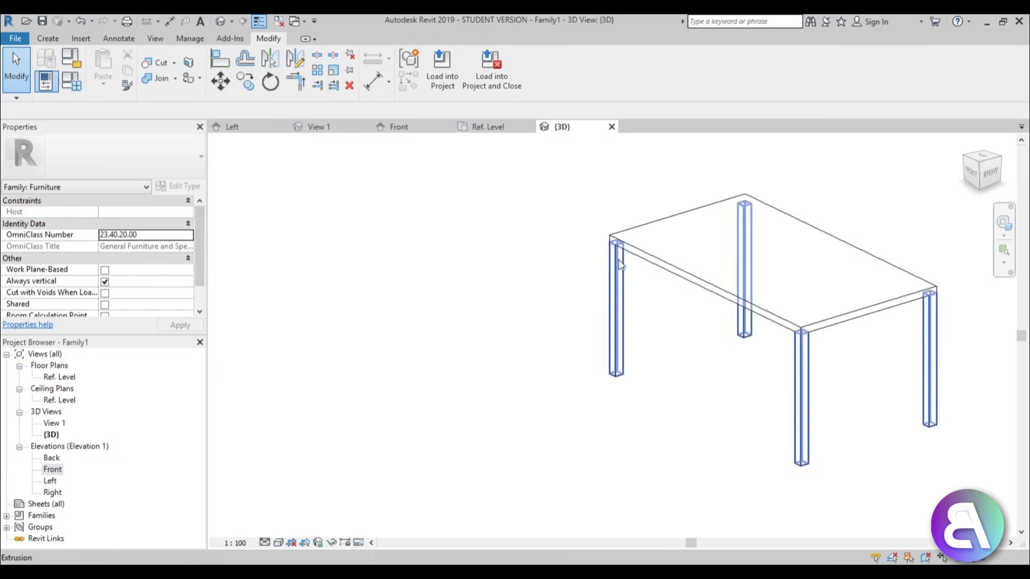
In Family Types, create a new type named 'table'.
click(71, 80)
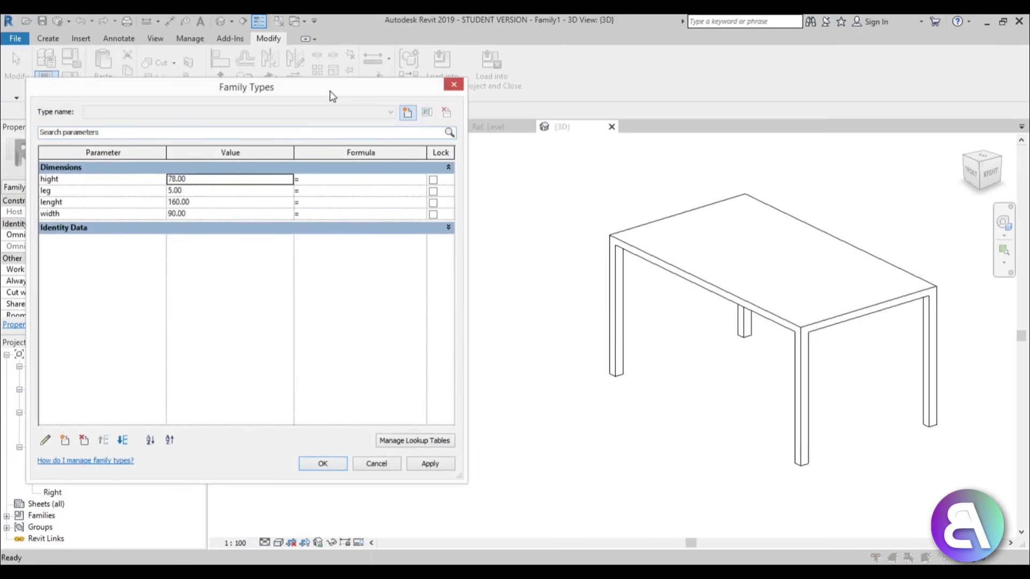
drag(328, 95, 396, 113)
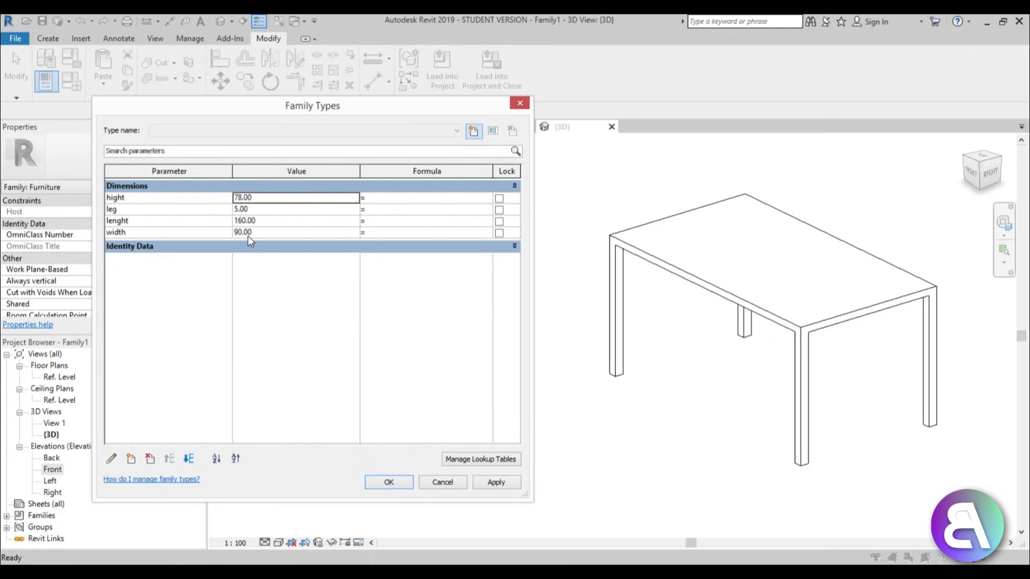
click(473, 131)
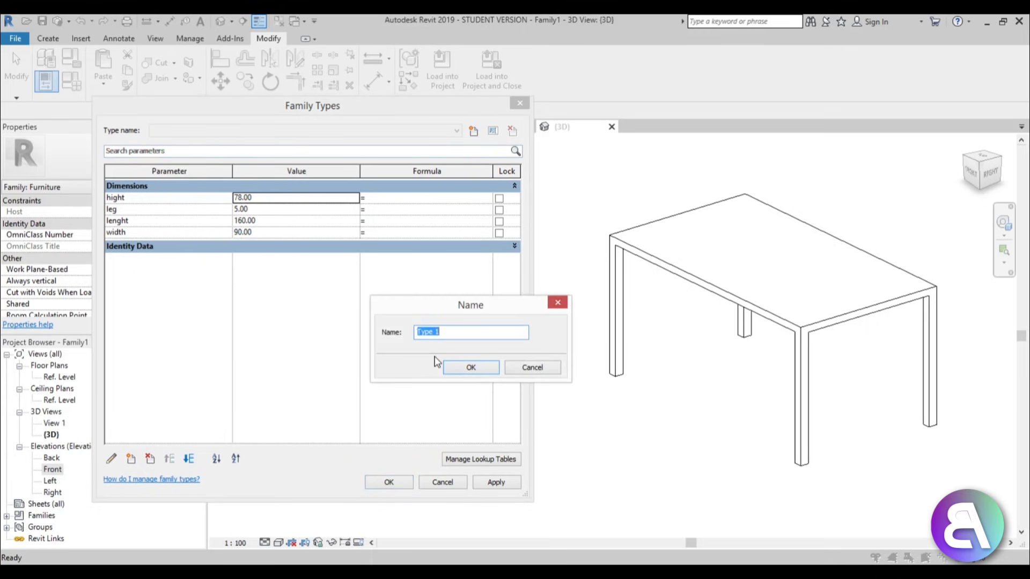
text(table)
key(Return)
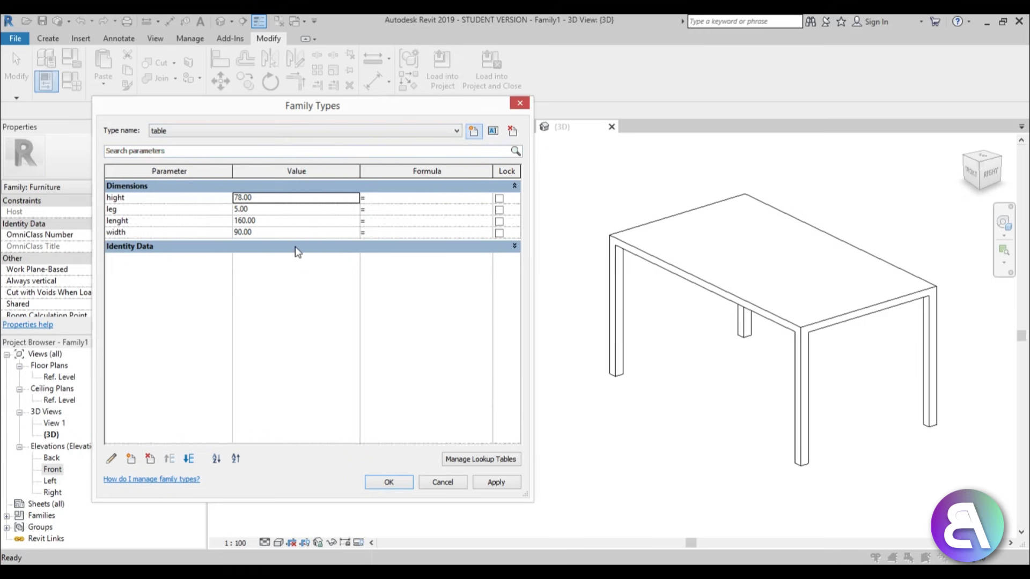
Create a 'desk' type with lenght 120 and width 70.
click(474, 131)
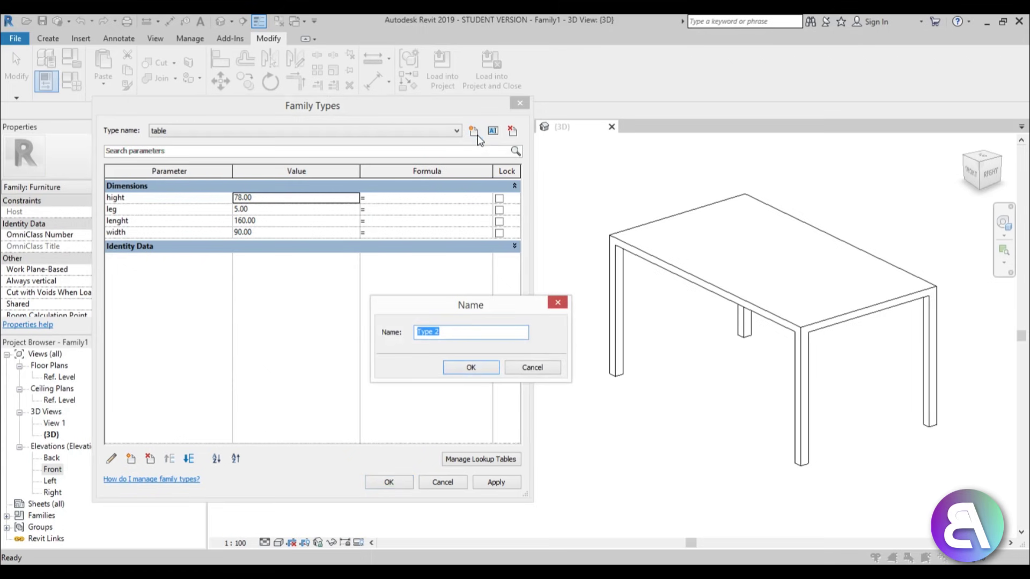
text(desk)
key(Return)
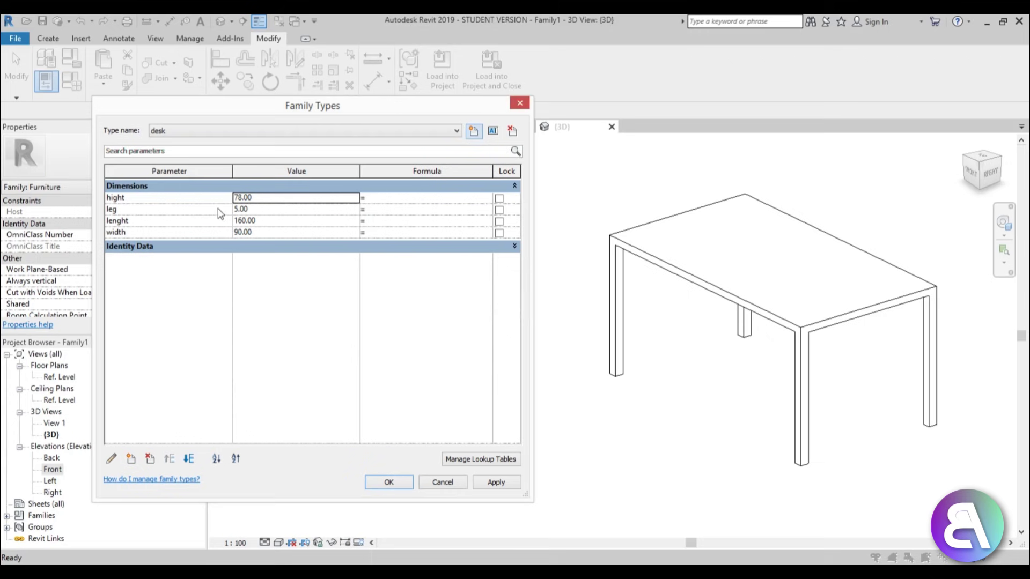
click(272, 221)
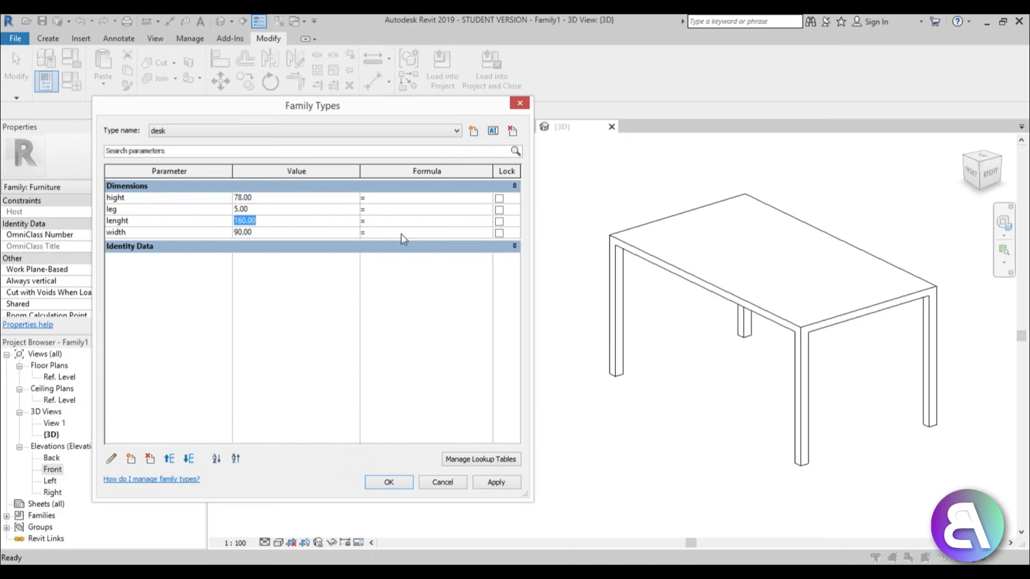
text(120)
click(278, 233)
key(Tab)
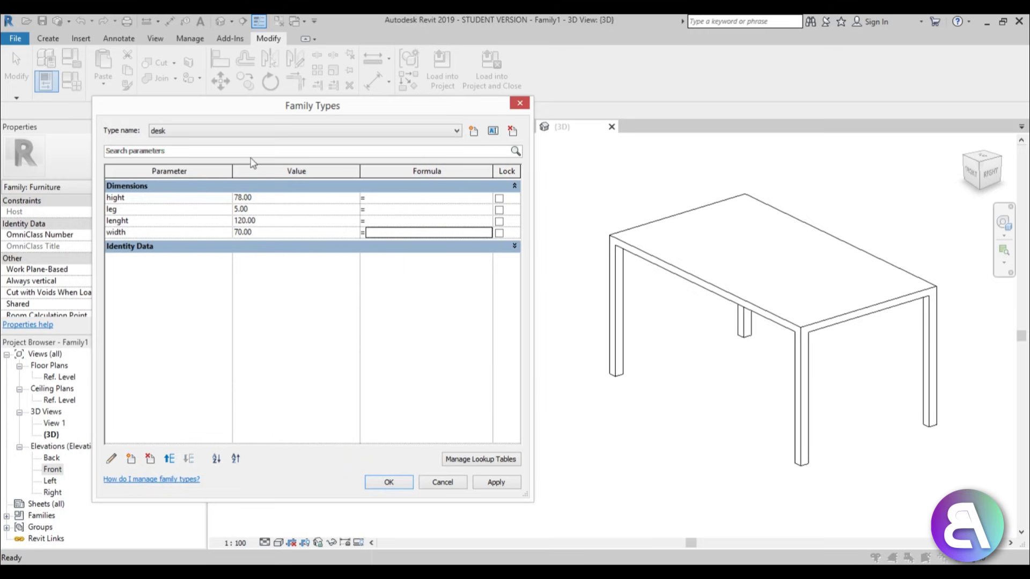
Switch to the desk type and apply it to preview the smaller table.
click(224, 133)
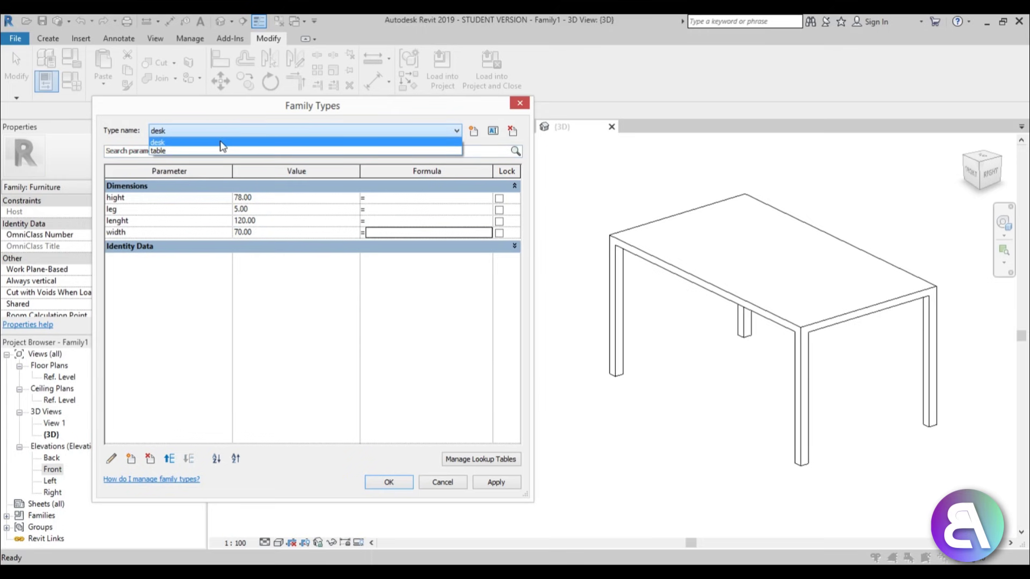
click(214, 150)
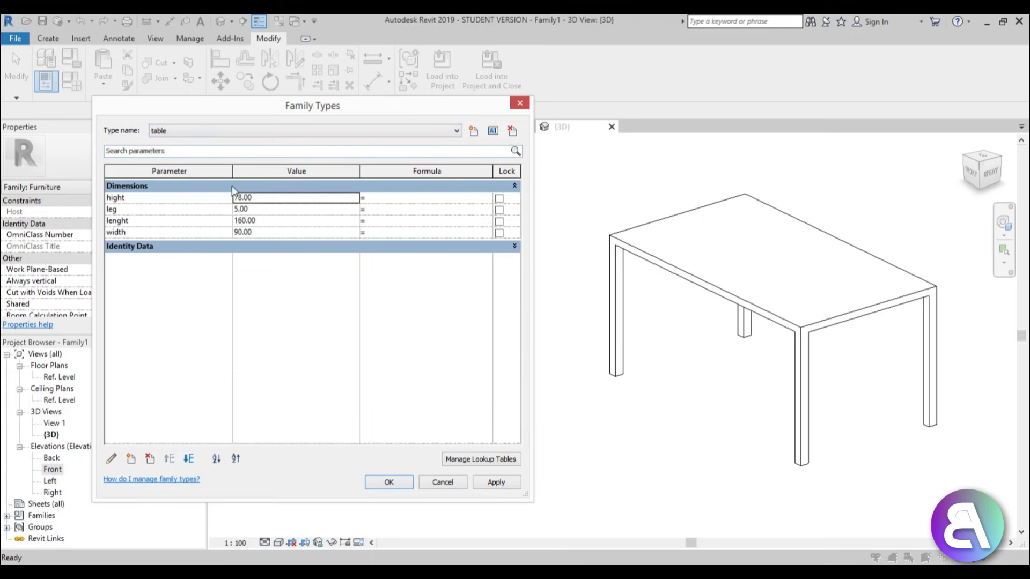
click(227, 137)
click(220, 149)
click(490, 483)
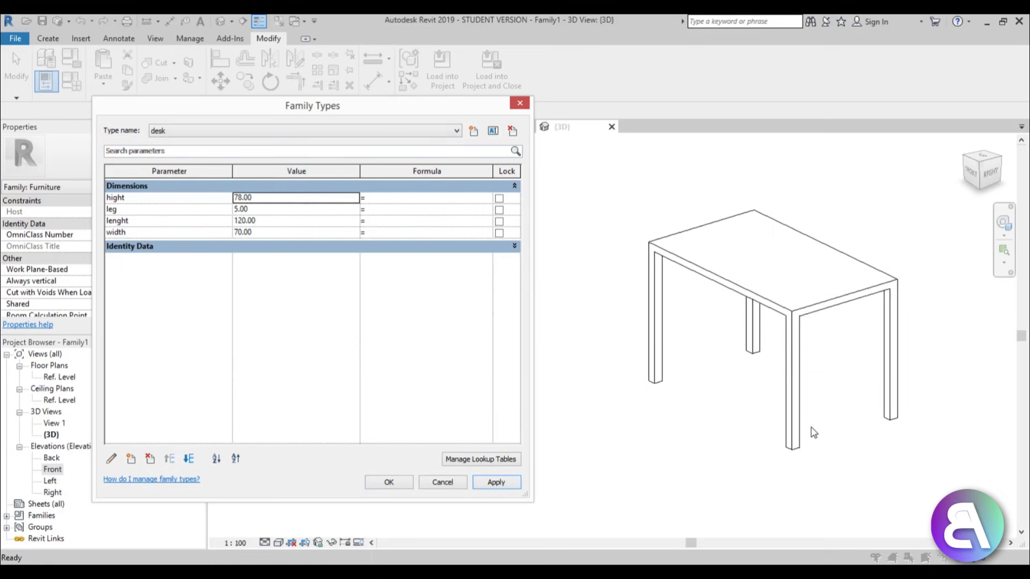
Switch back to the table type and apply it to restore the 160 by 90 size.
click(196, 134)
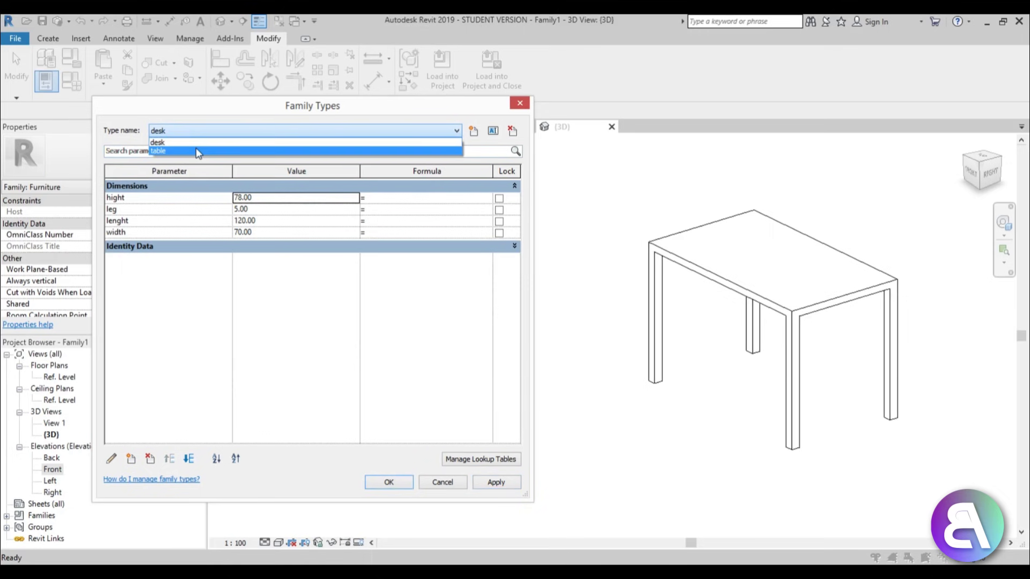
click(195, 149)
click(498, 484)
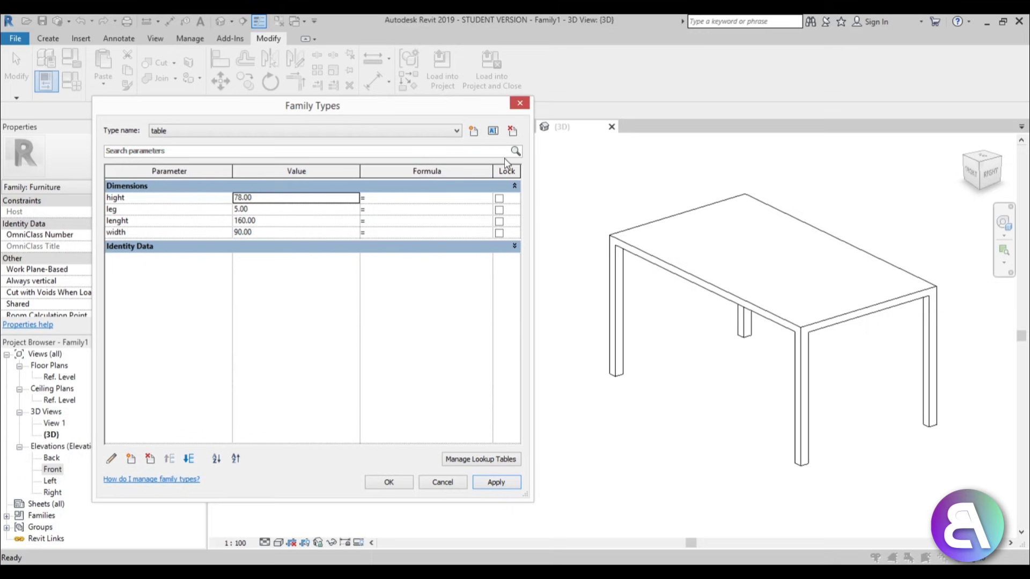
Create a new 'club table' type with hight 40.
click(474, 134)
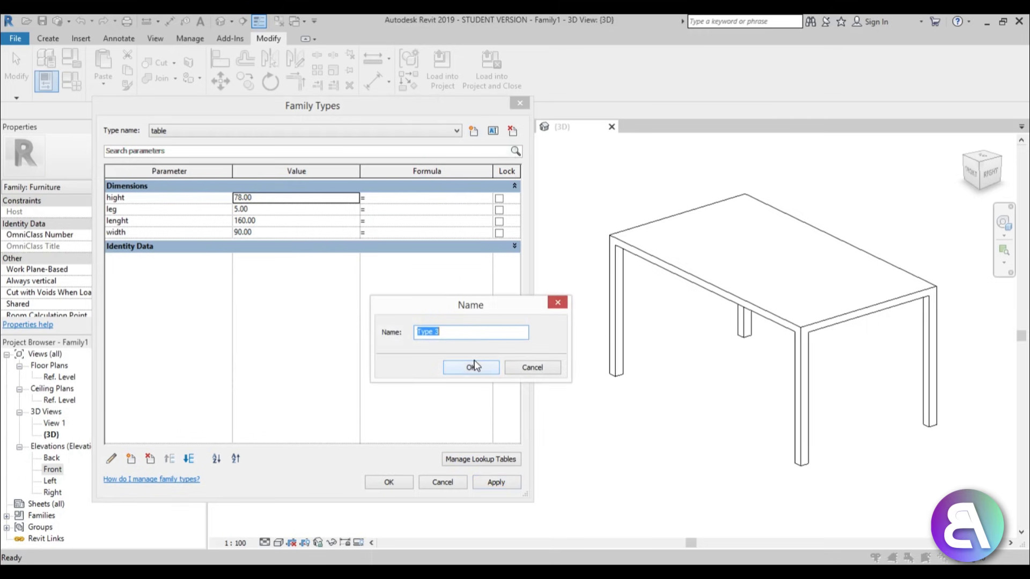
text(club table)
click(474, 367)
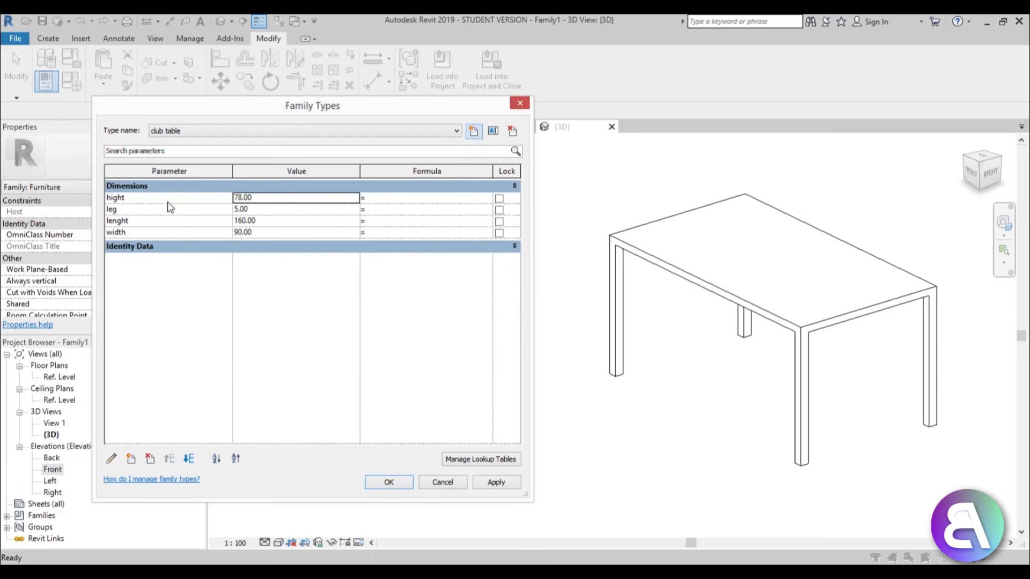
click(253, 198)
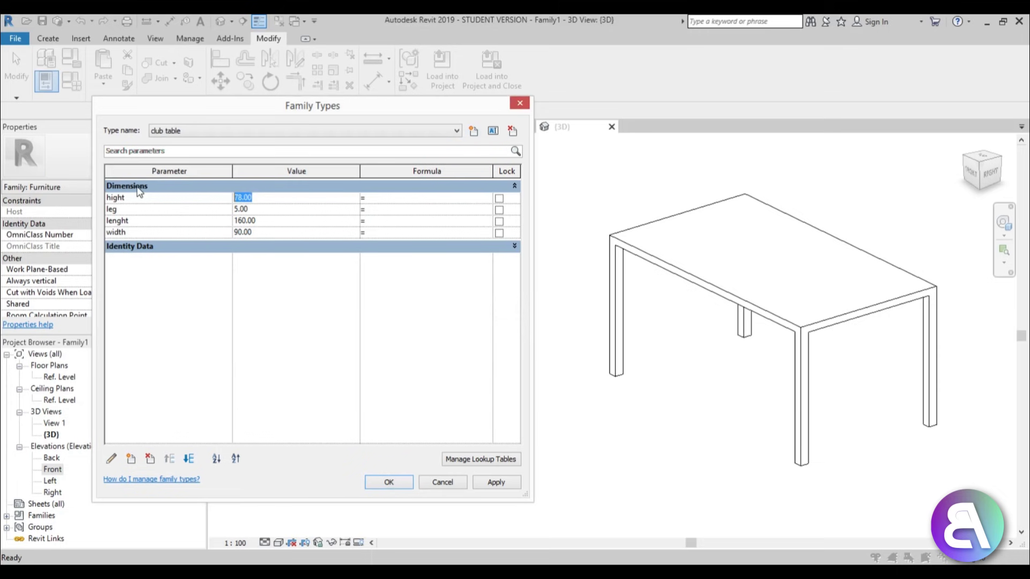
text(40)
click(252, 259)
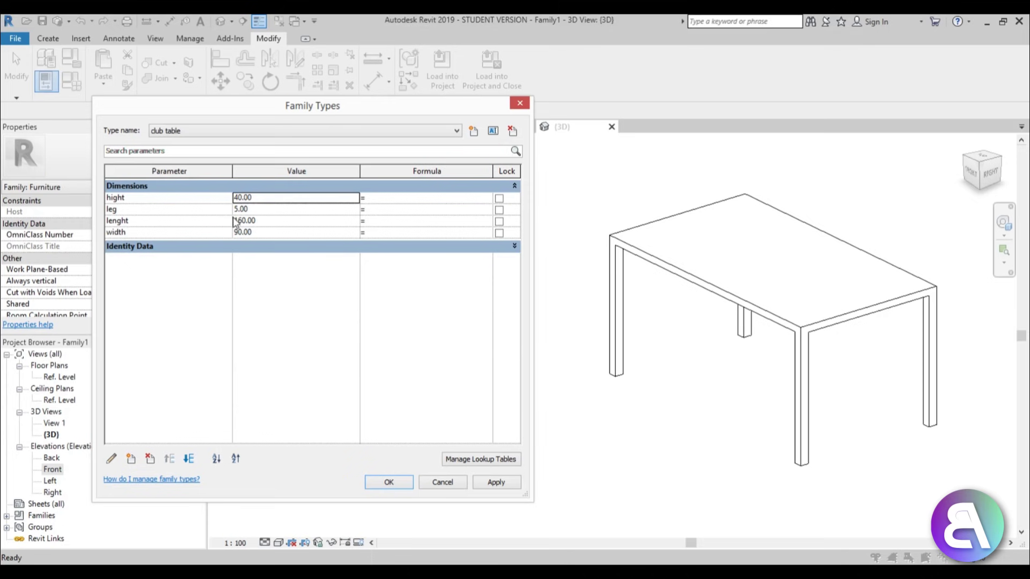
Set the club table's leg to 4, lenght 80 and width 50, then apply and close.
click(256, 210)
drag(256, 212, 144, 215)
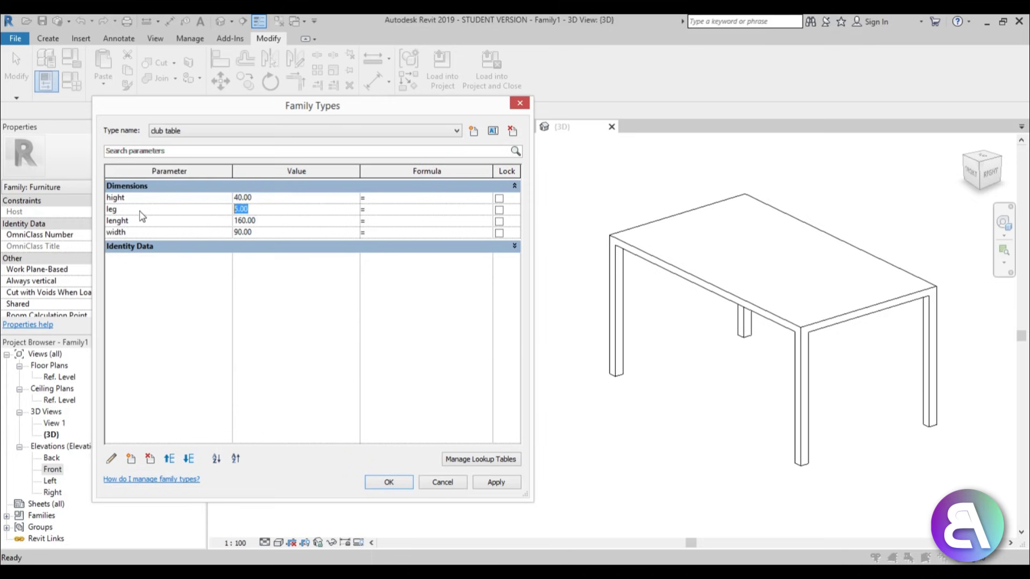
text(4)
double_click(279, 223)
text(80)
double_click(271, 234)
text(50)
click(494, 483)
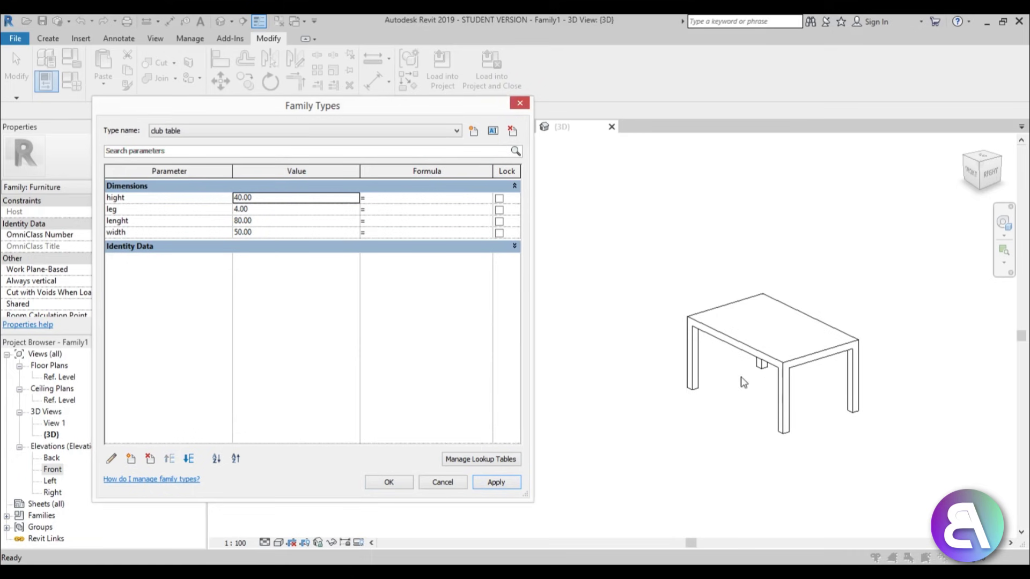
click(391, 484)
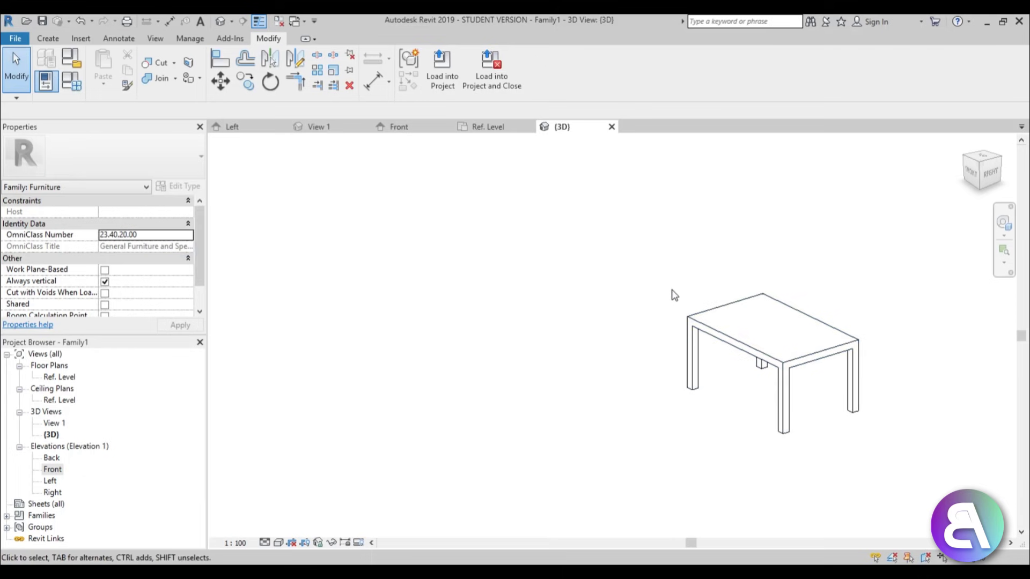
Assign the Birch wood material to both the table top and the legs.
drag(638, 260, 902, 523)
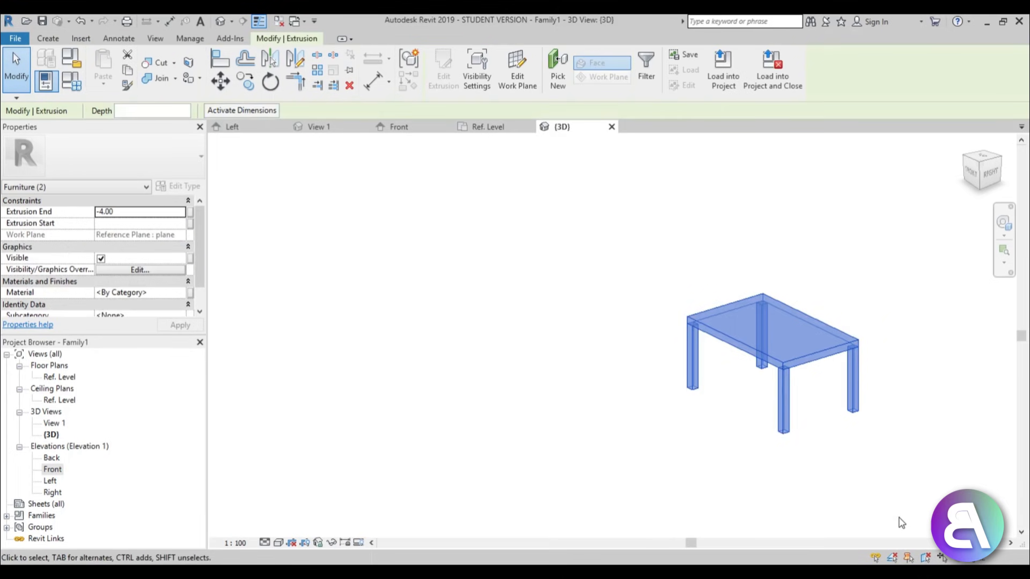
click(182, 294)
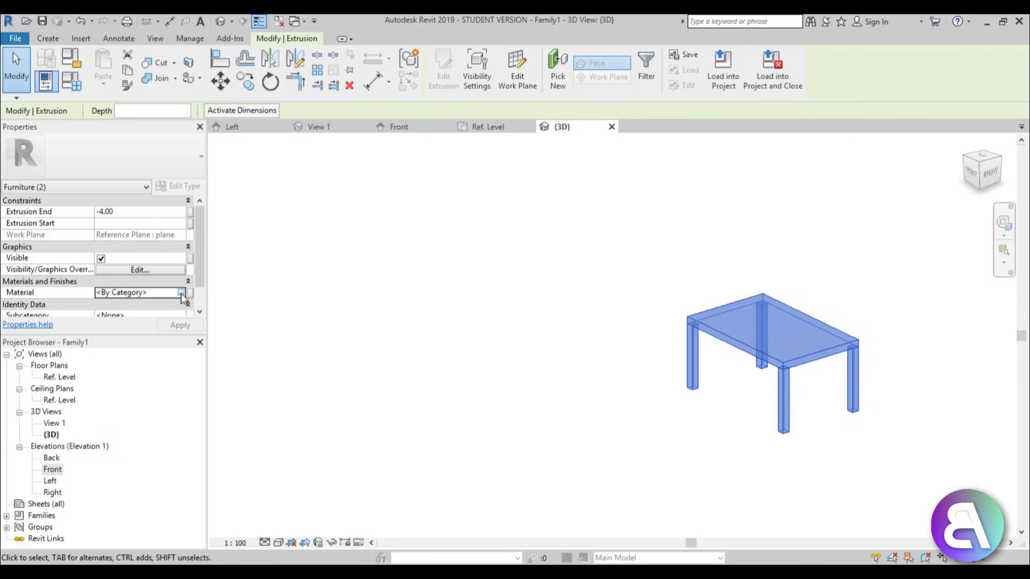
click(182, 293)
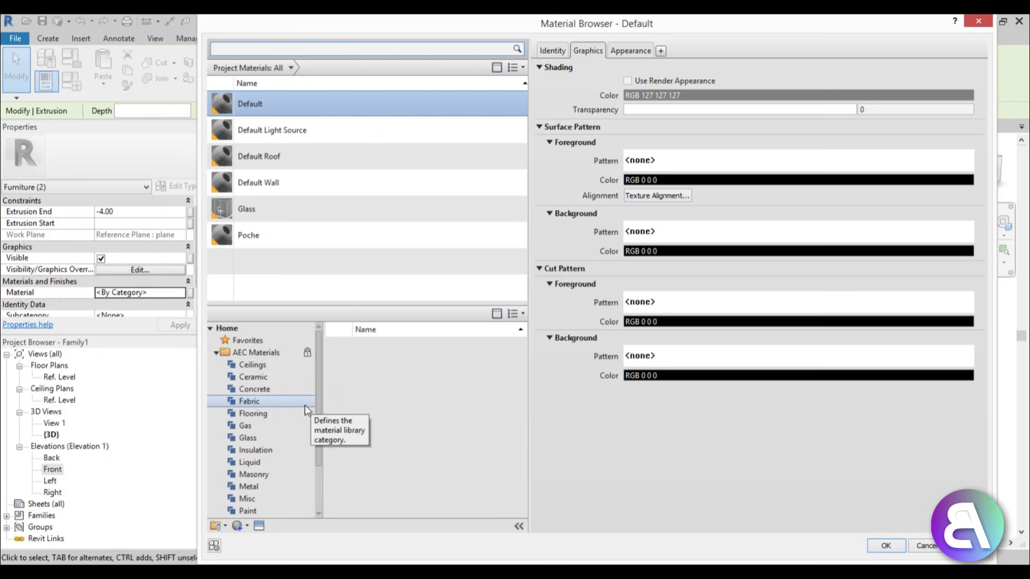
drag(318, 378, 315, 429)
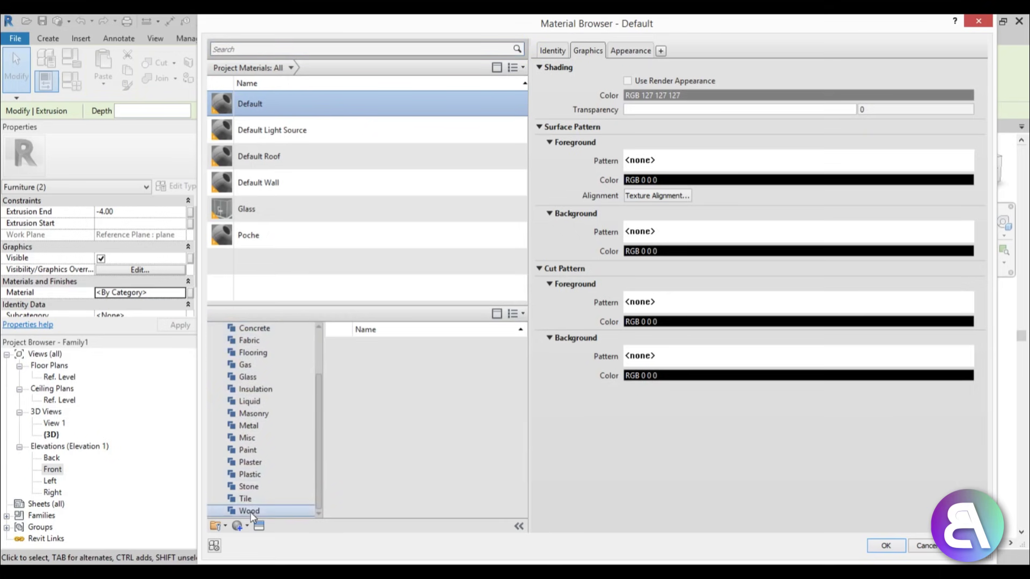
click(300, 511)
mouse_move(423, 380)
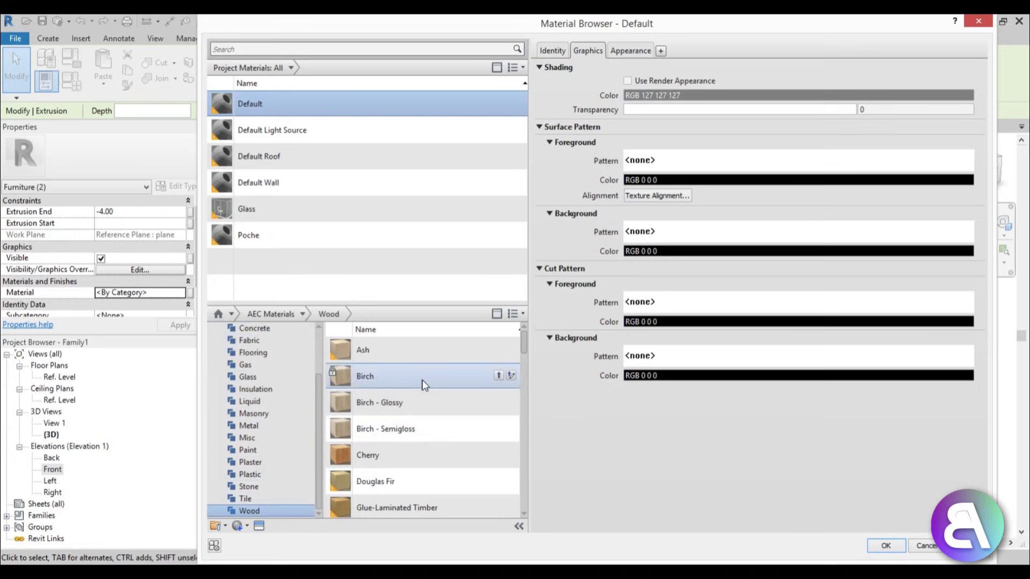
click(499, 376)
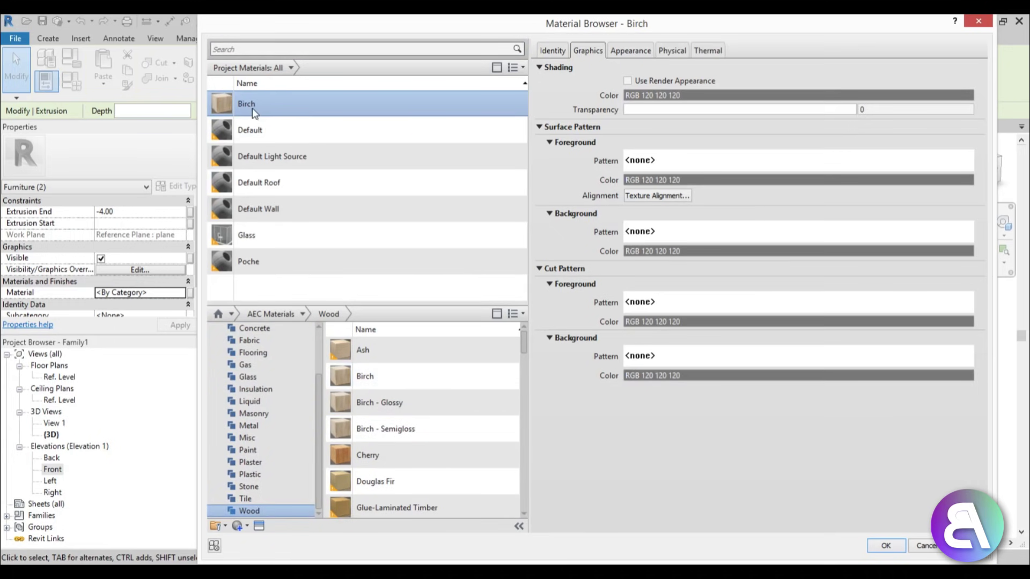
click(889, 546)
key(Escape)
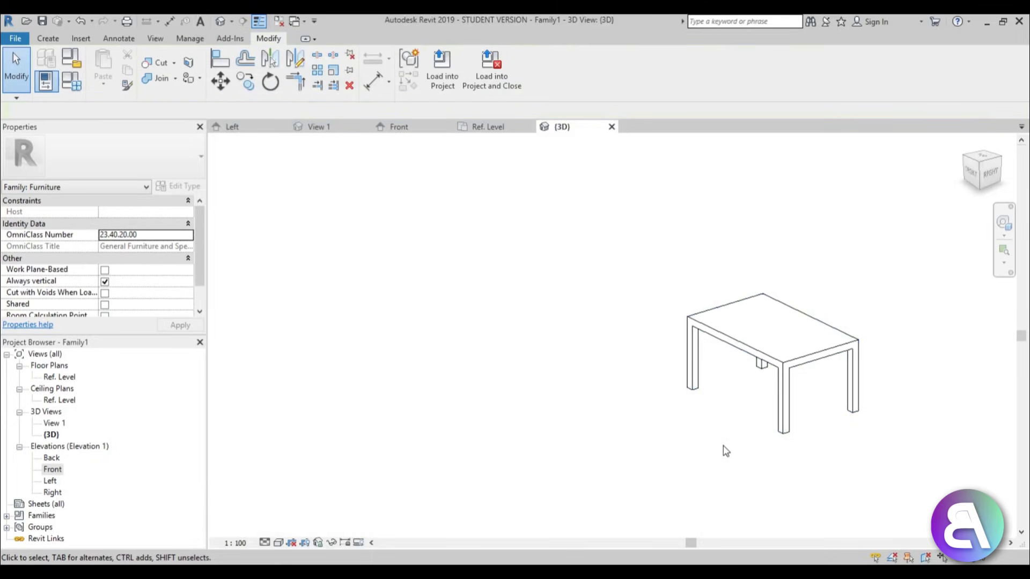
Switch the 3D view to the Realistic visual style and orbit to view the wooden table.
click(280, 543)
click(292, 516)
scroll(881, 374, up, 5)
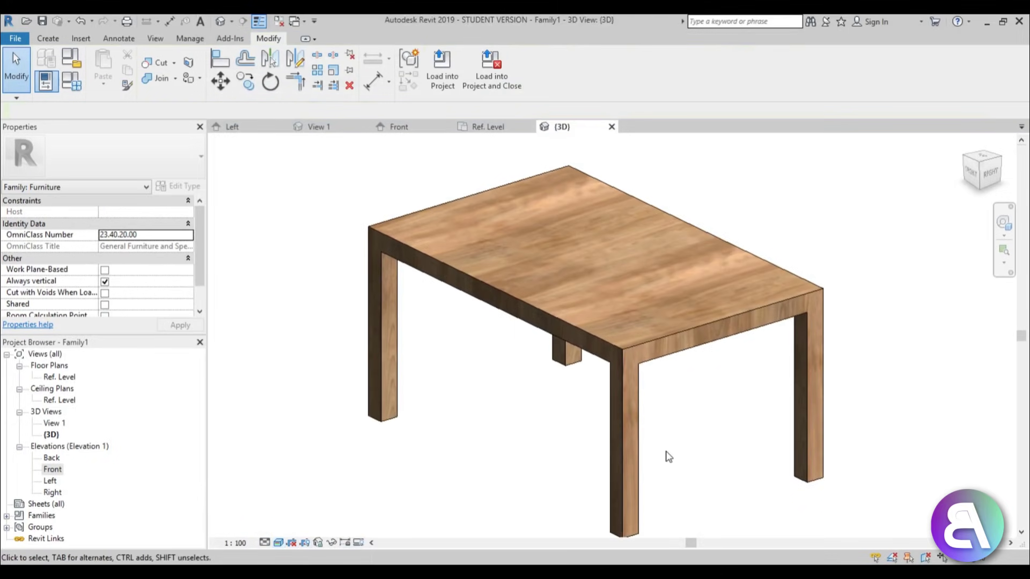
shift+middle_drag(696, 452, 710, 430)
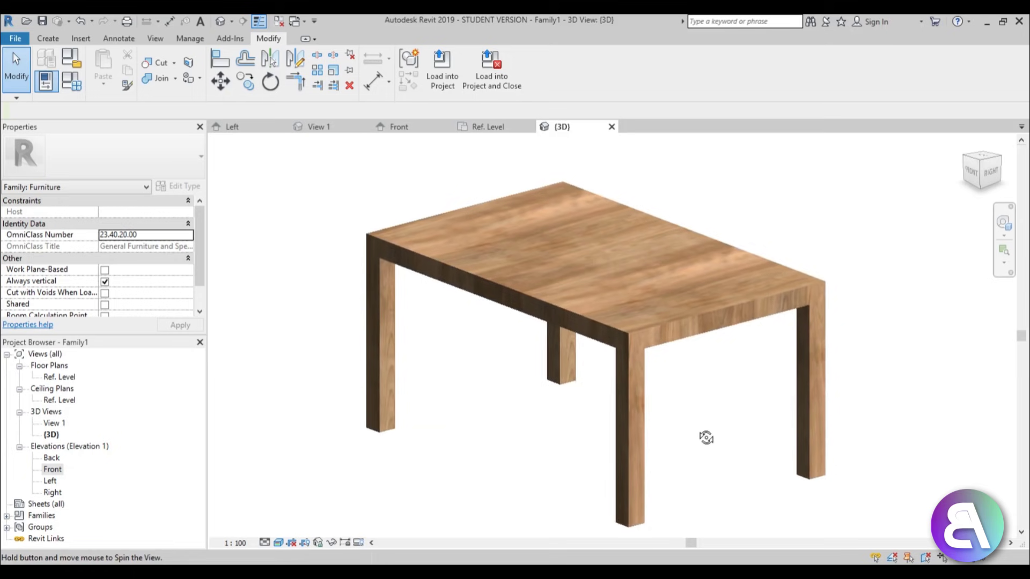